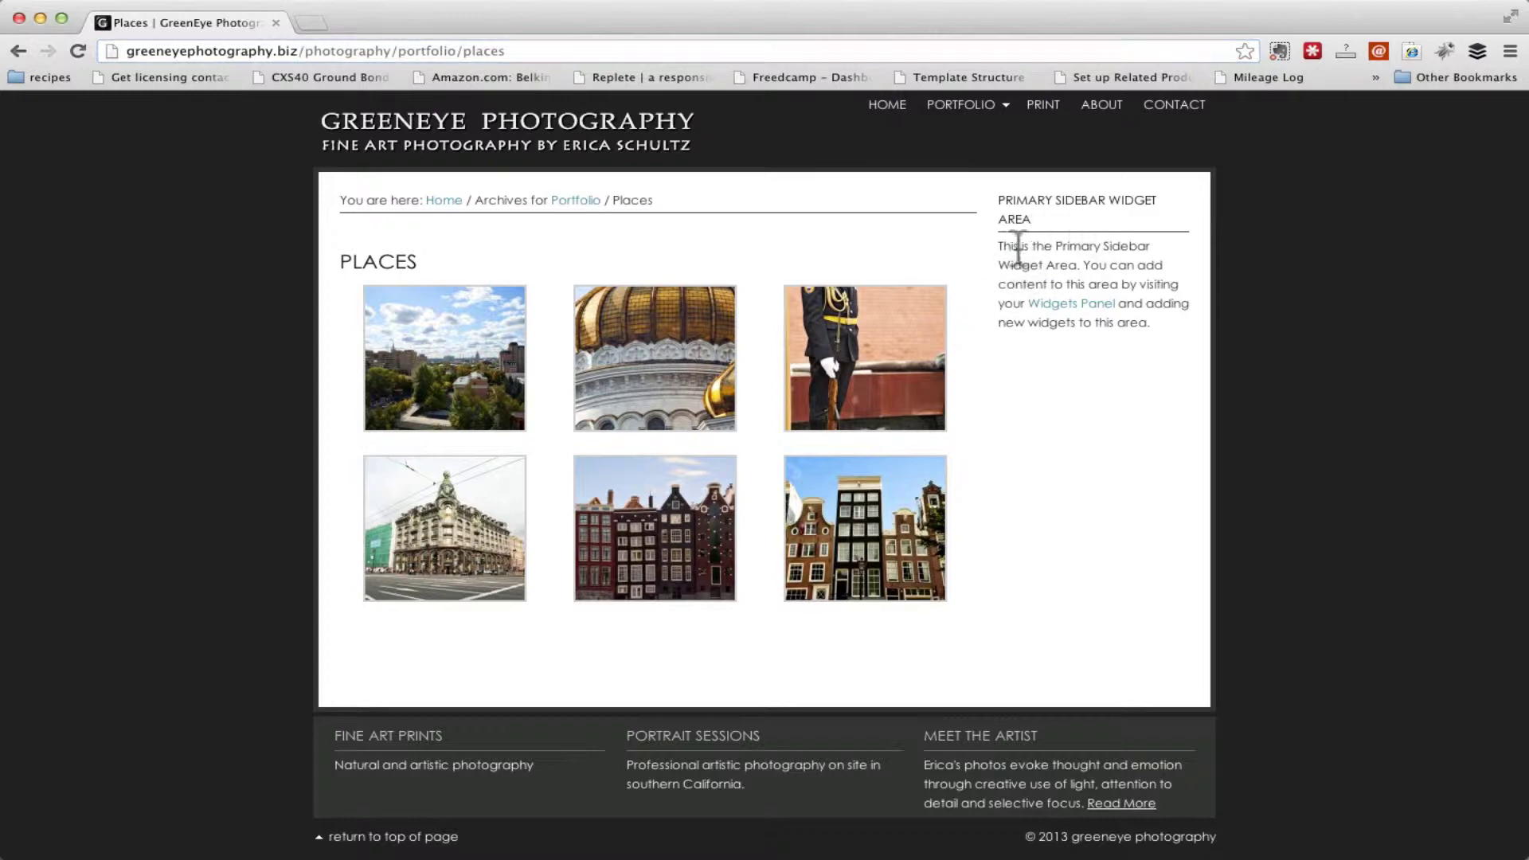
# Copy the site's base address from the Places page and open greeneyephotography.biz/wp-admin in a new tab.
pyautogui.moveTo(1003, 246); pyautogui.dragTo(1128, 351)
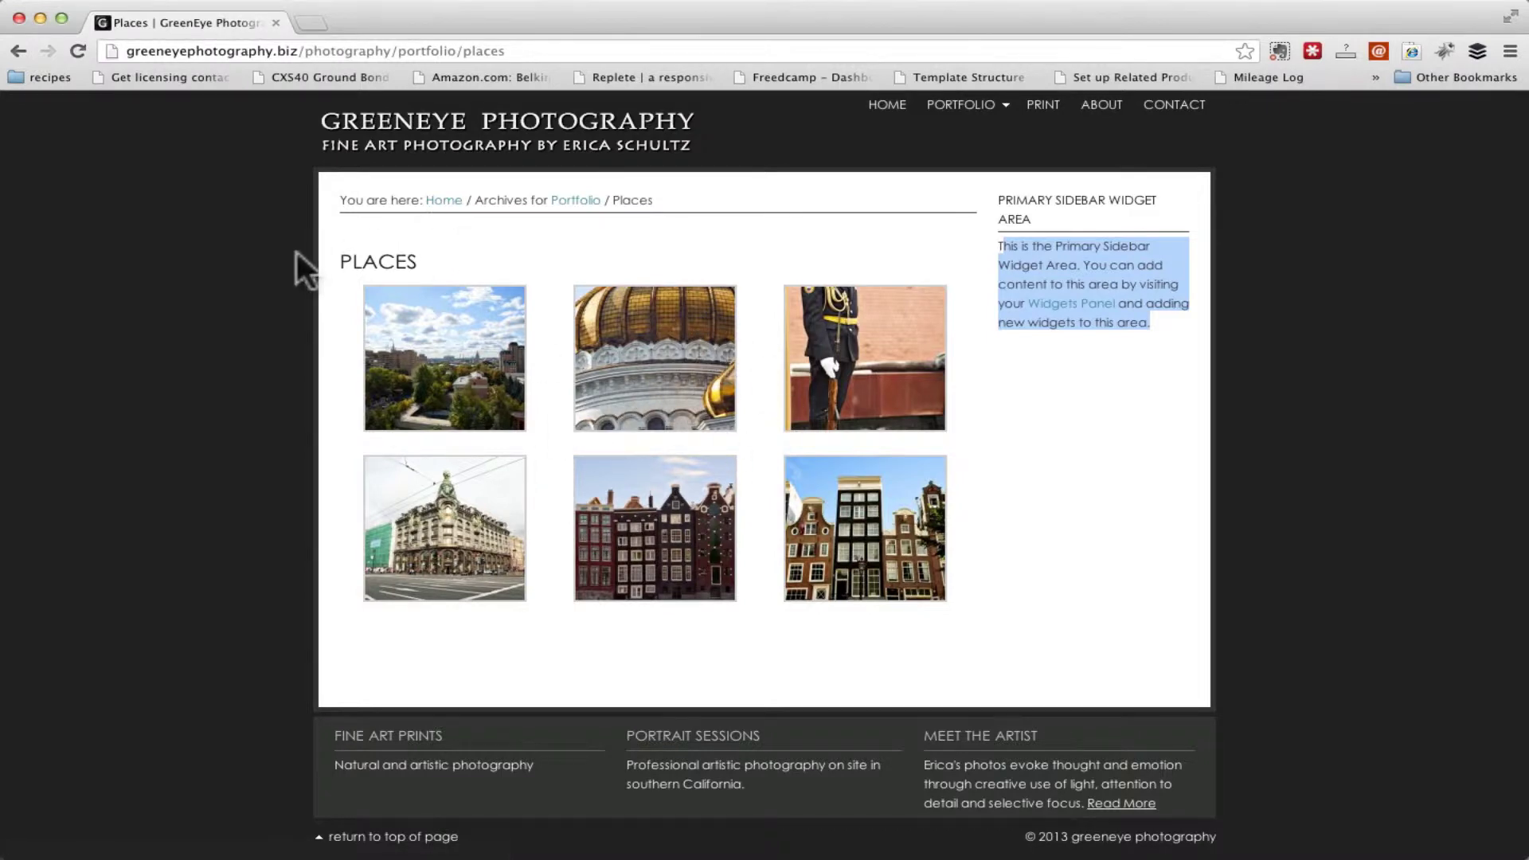
pyautogui.moveTo(306, 51); pyautogui.dragTo(64, 32)
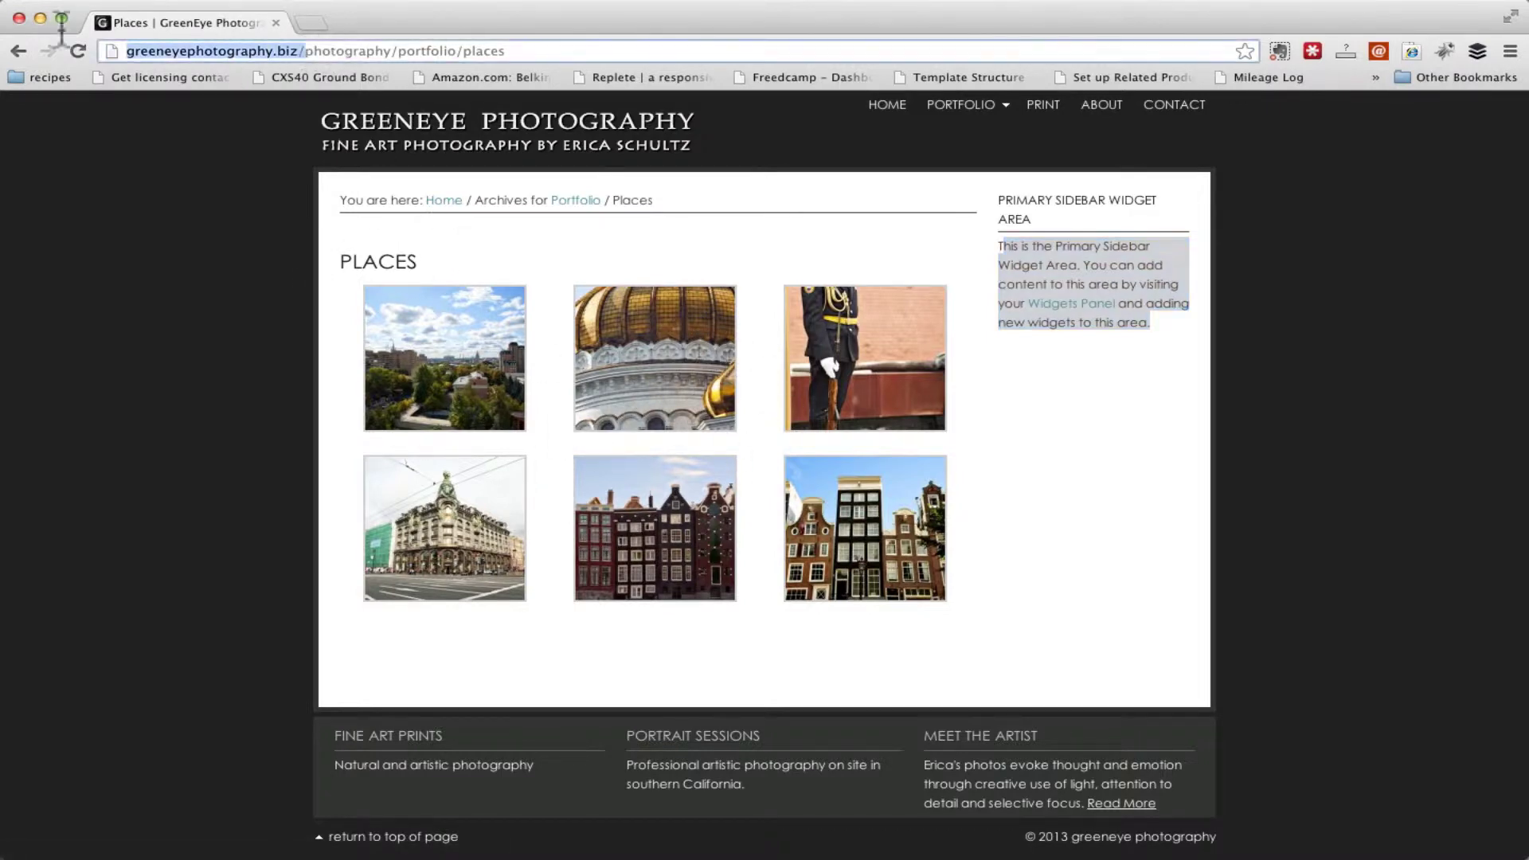
pyautogui.press('super+c')
pyautogui.press('super+t')
pyautogui.press('super+v')
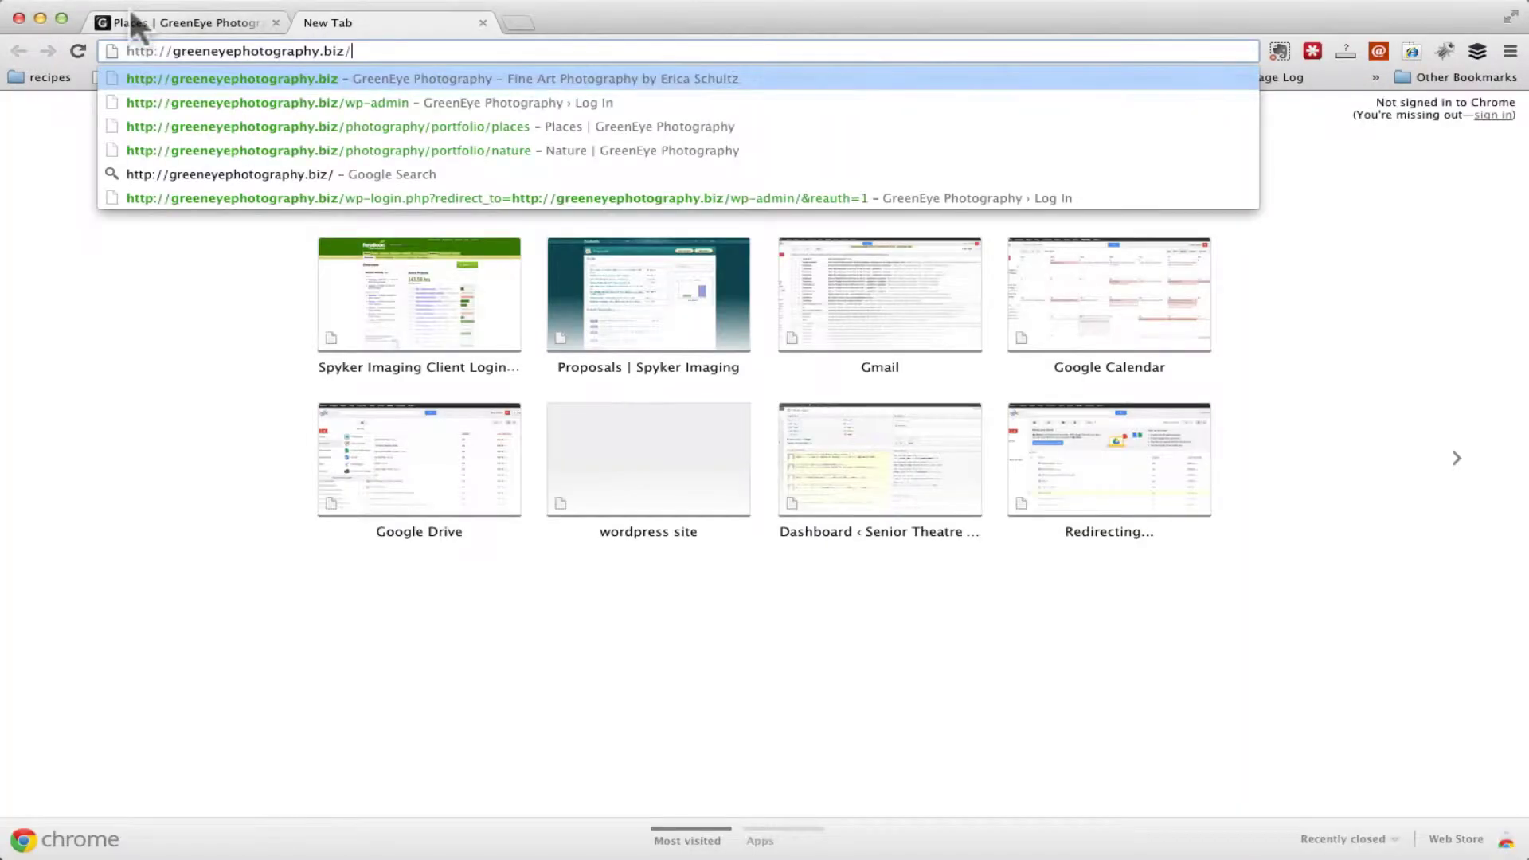
pyautogui.write('wp-a')
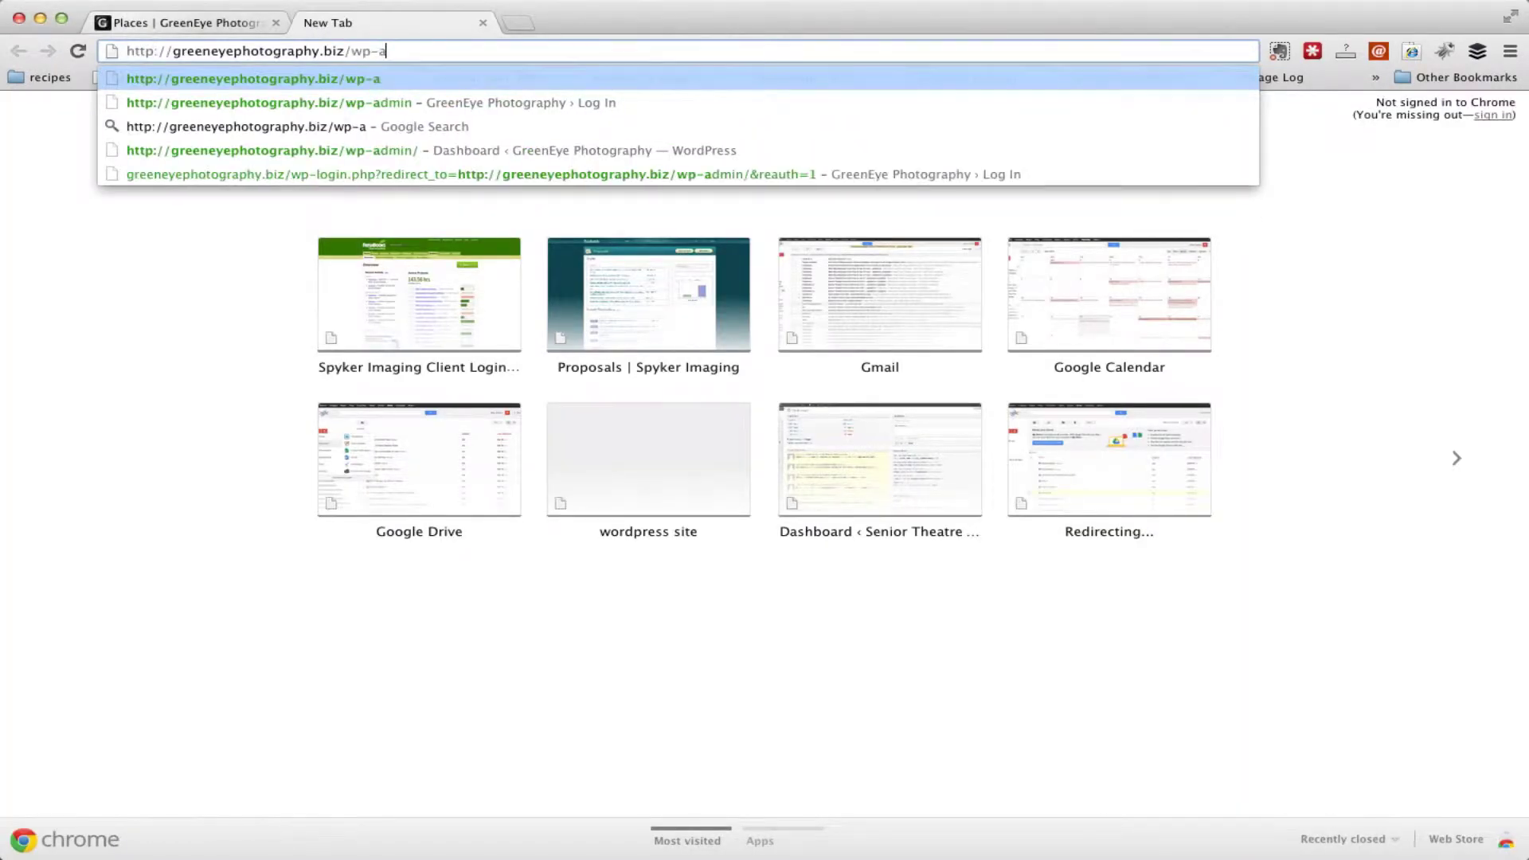
pyautogui.write('dmin')
pyautogui.press('Return')
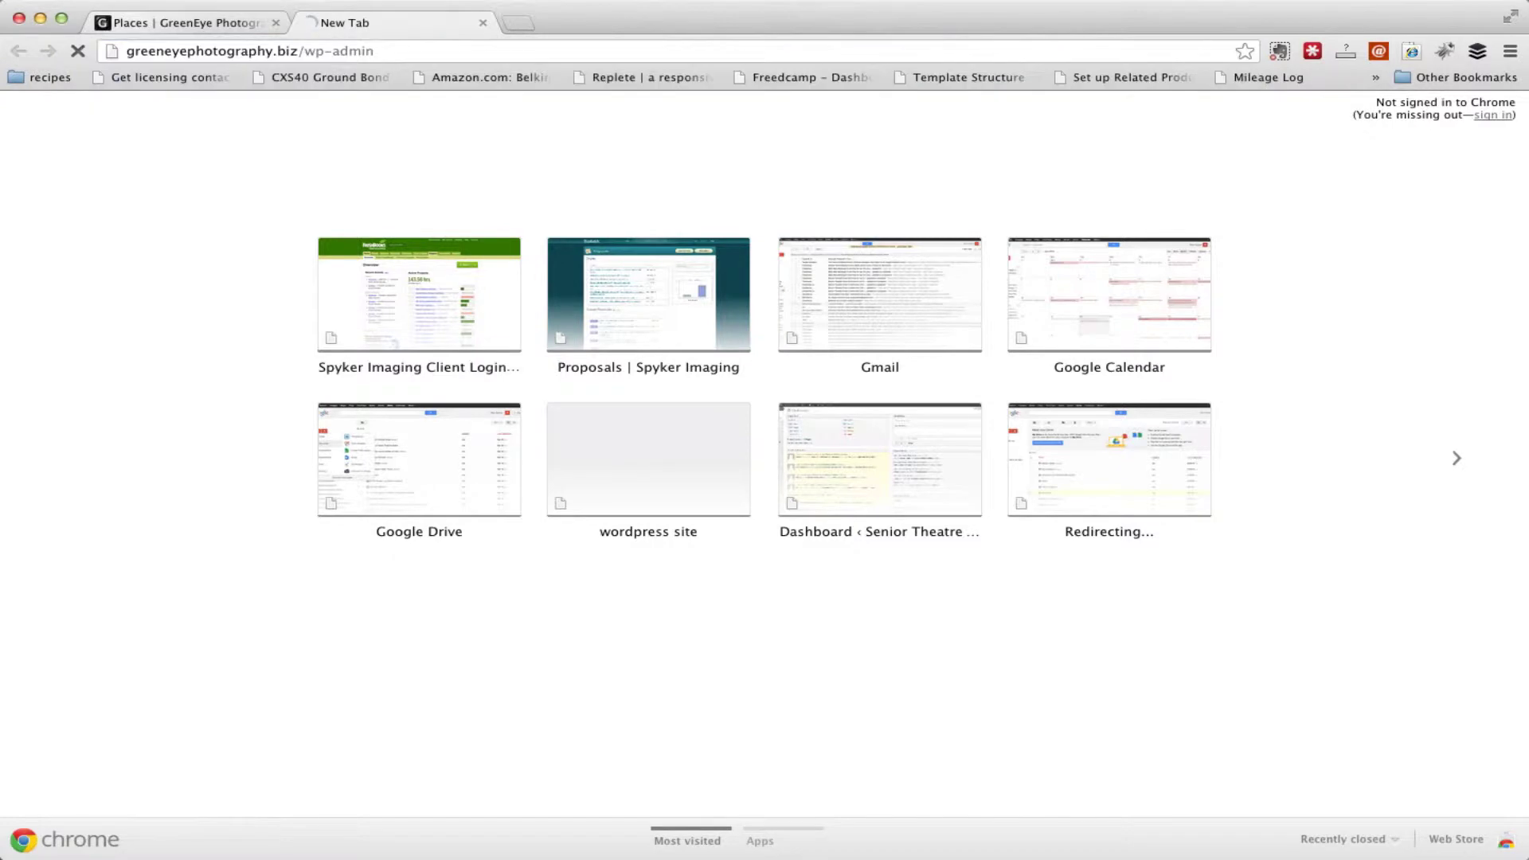
# Return to the Places portfolio page, reload it, and examine the whole gallery as the logged-in admin.
pyautogui.click(204, 14)
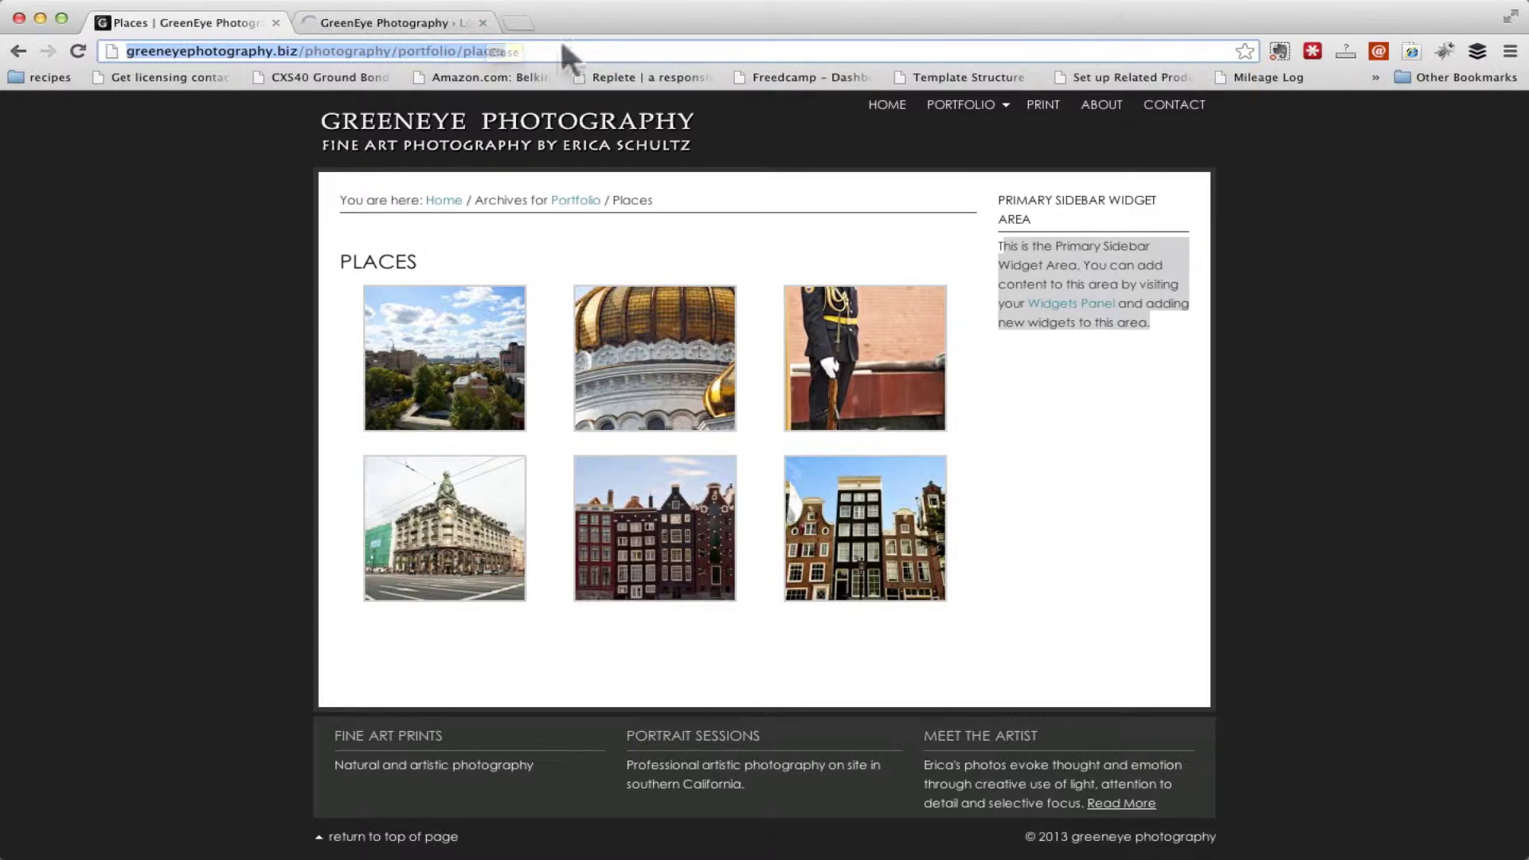
pyautogui.click(78, 51)
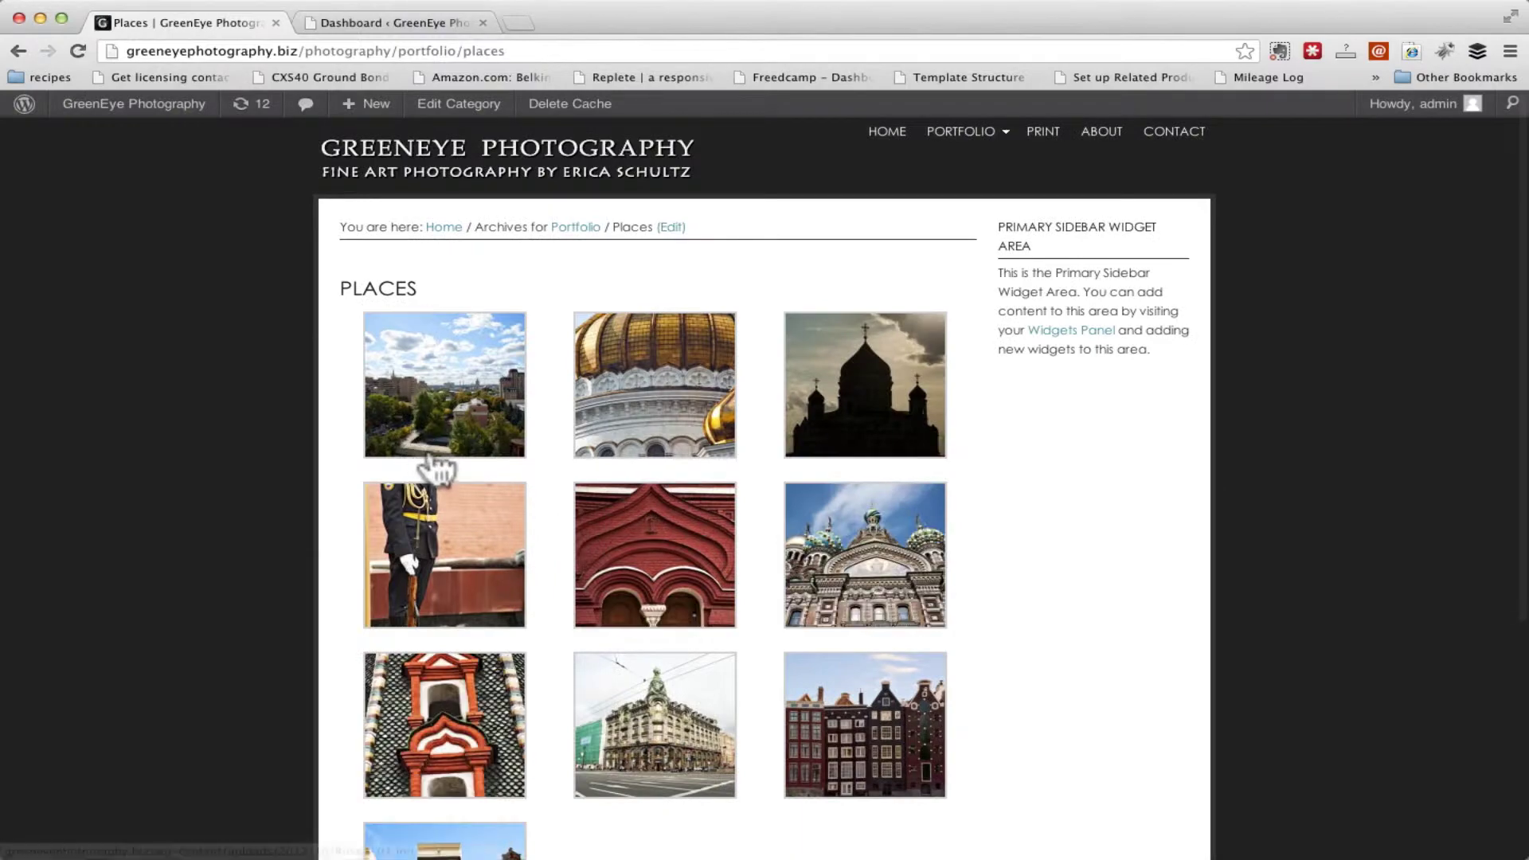
pyautogui.scroll(-5, 438, 468)
pyautogui.scroll(5, 437, 468)
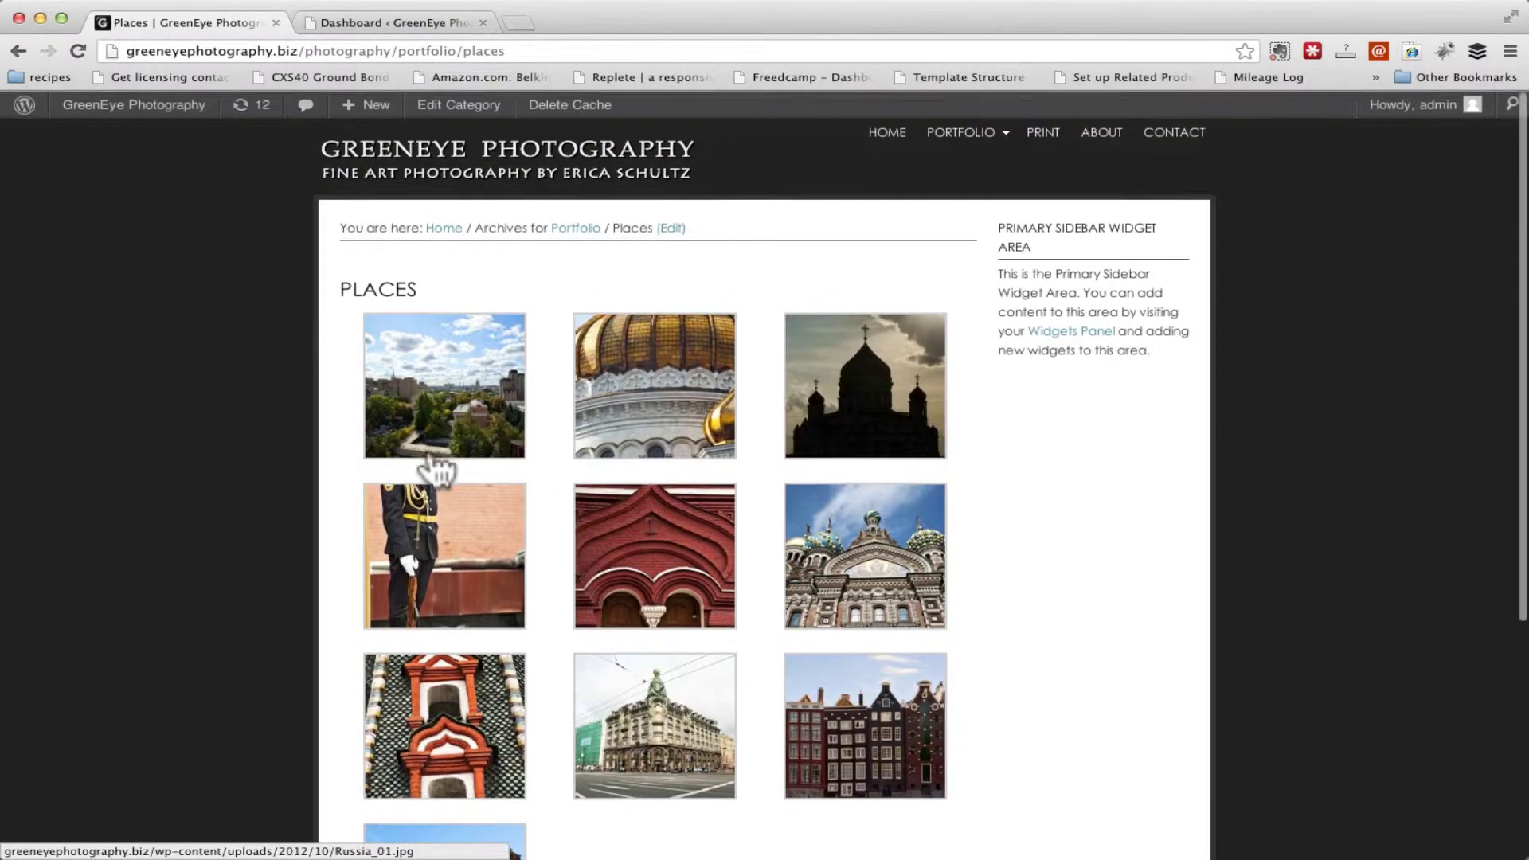
pyautogui.scroll(-4, 350, 653)
pyautogui.scroll(4, 343, 633)
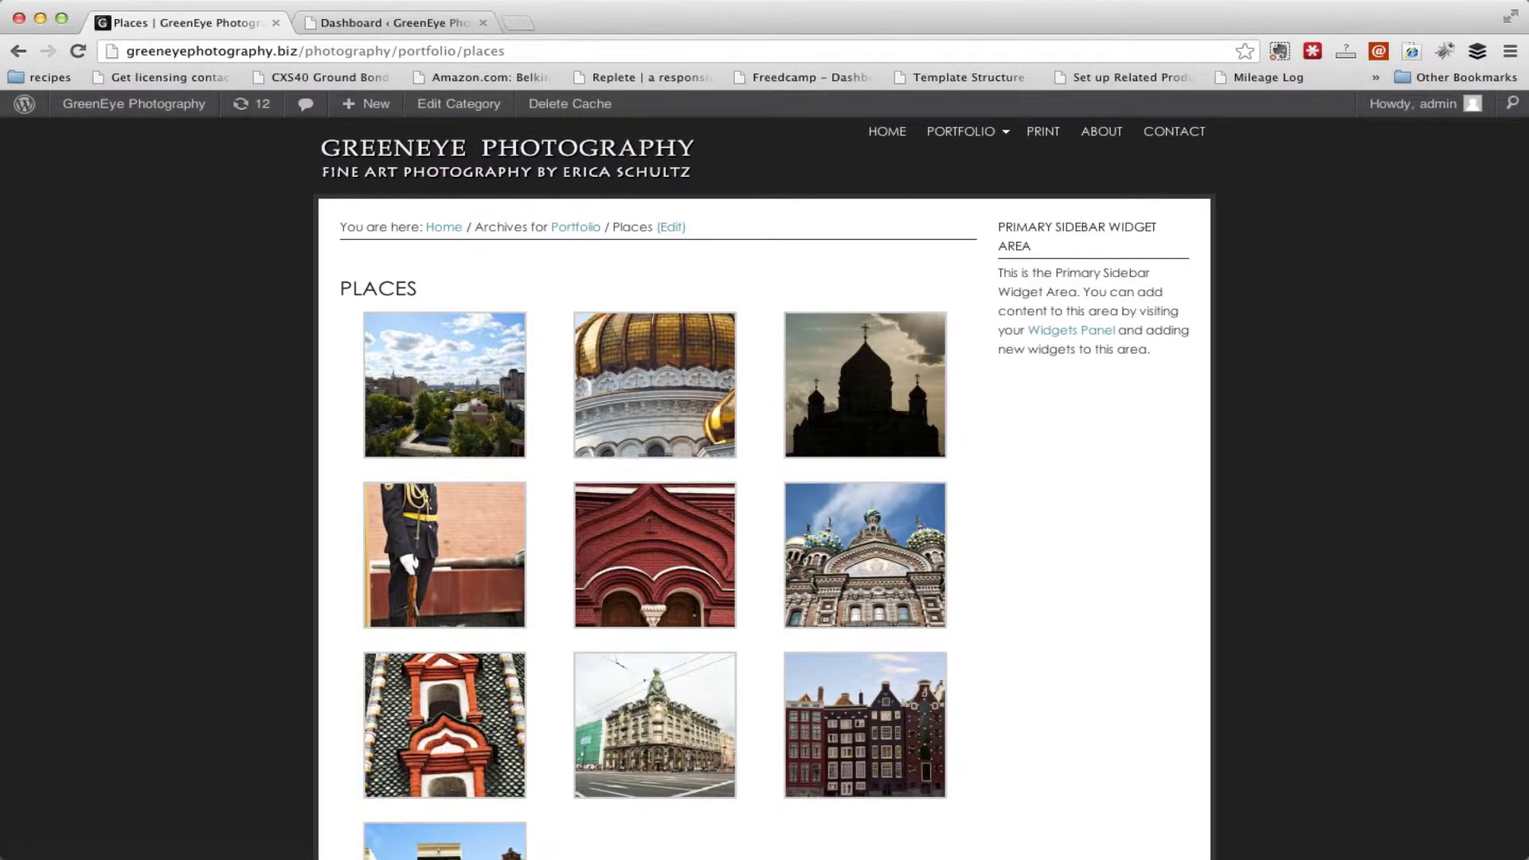
# Switch to Firefox, load greeneyephotography.biz in a new tab, and open and reload the portfolio's Places page.
pyautogui.press('super+Tab')
pyautogui.moveTo(1528, 82); pyautogui.dragTo(723, 6)
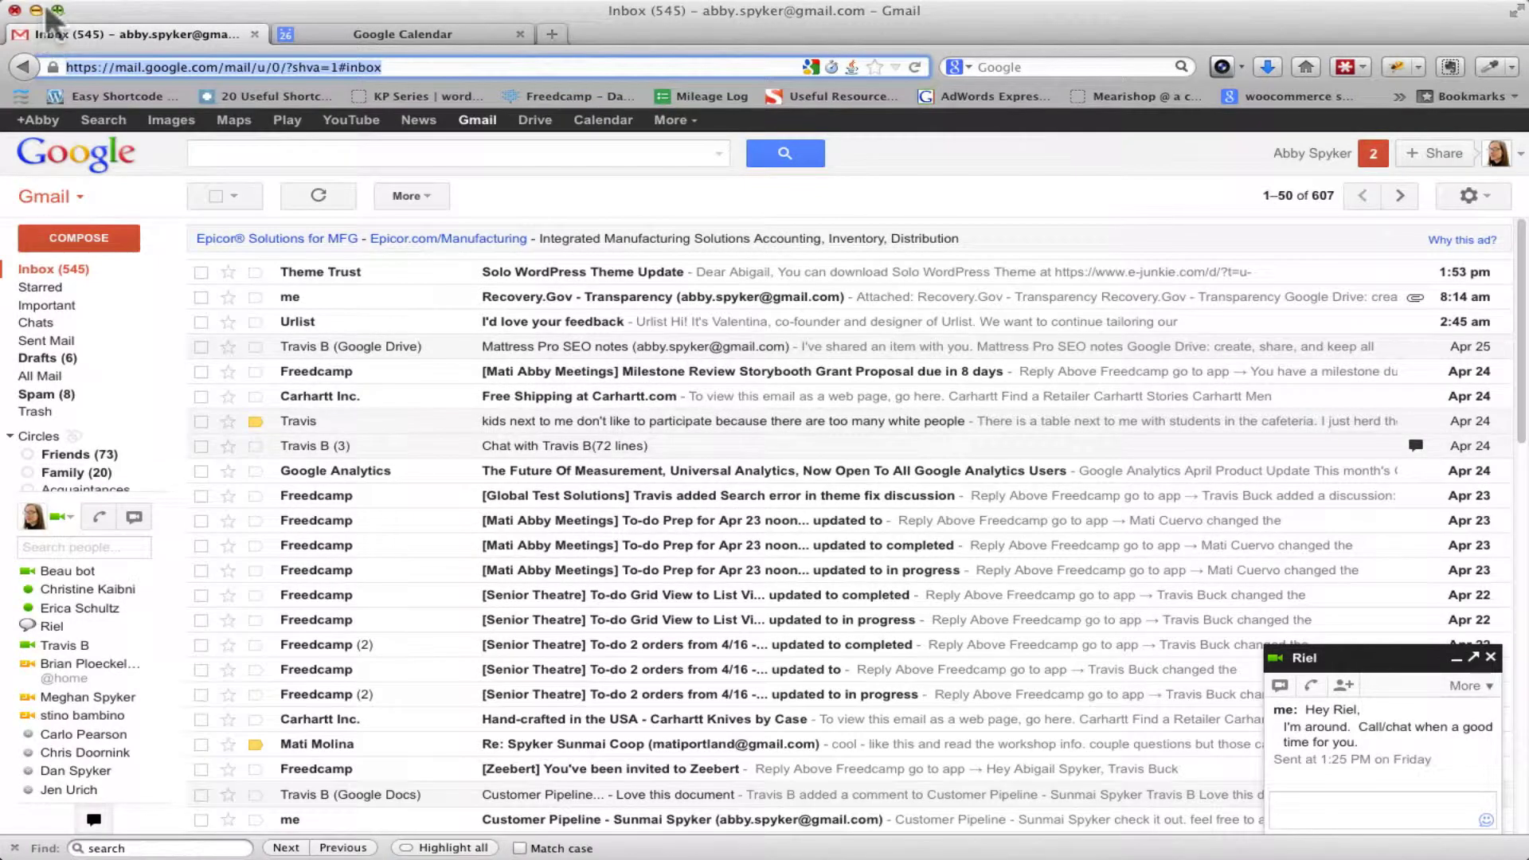
pyautogui.click(550, 36)
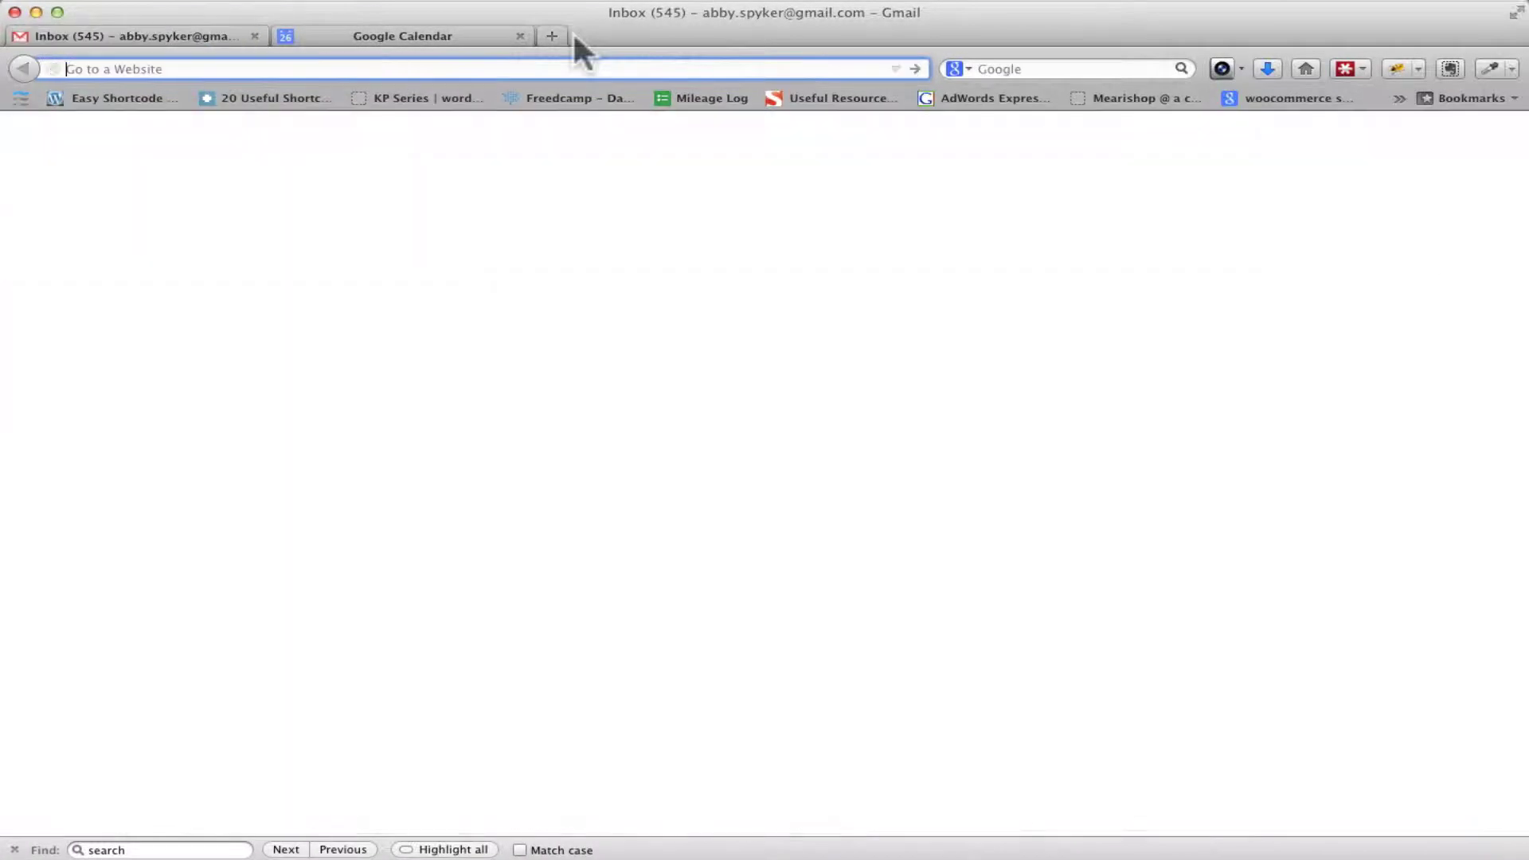
pyautogui.write('http://greeneyephotography.biz/')
pyautogui.press('Return')
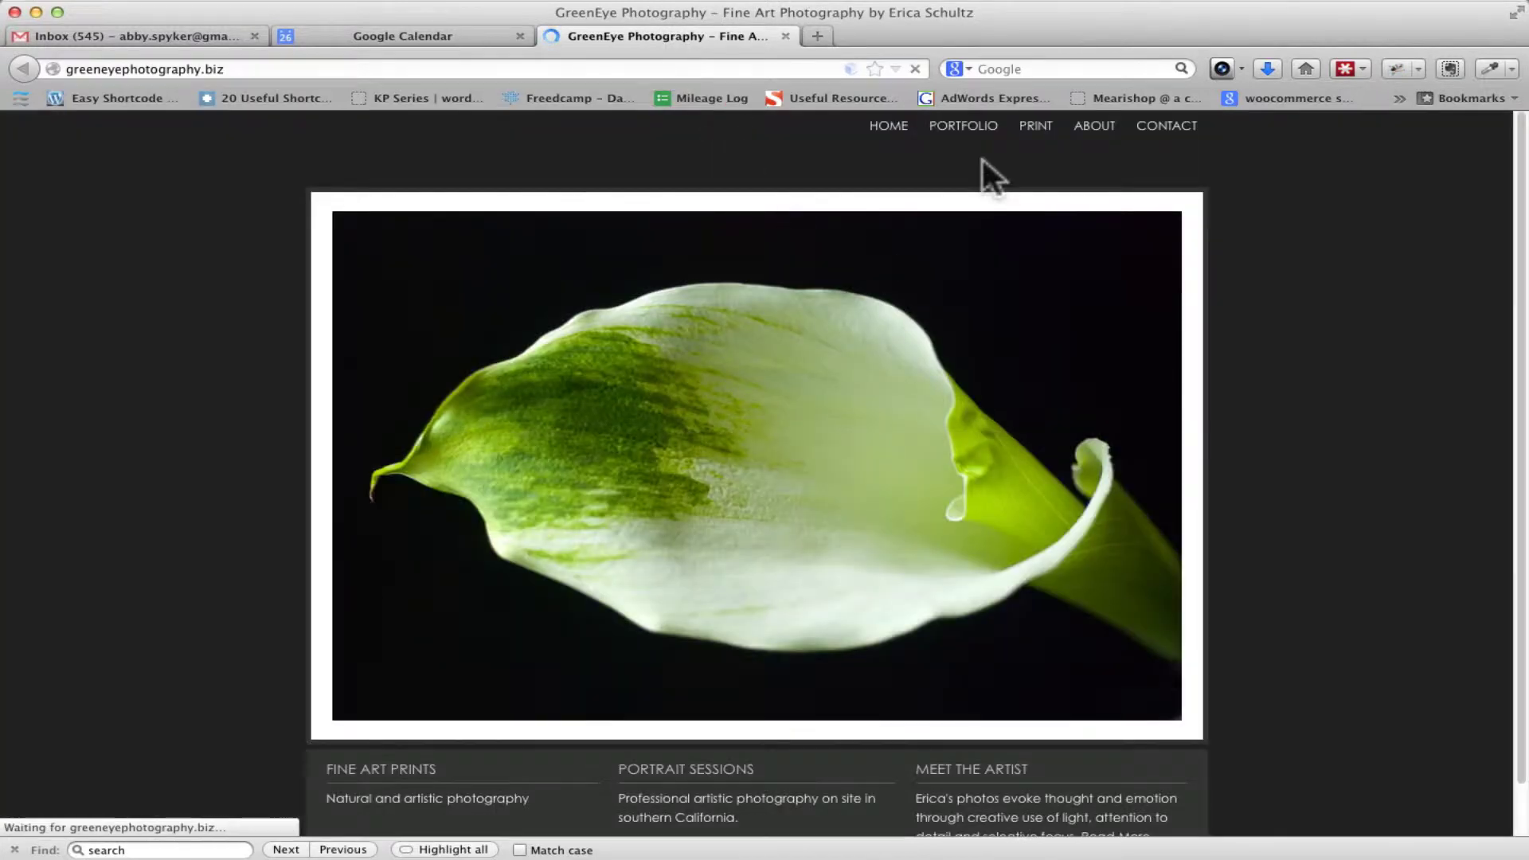
pyautogui.moveTo(960, 129)
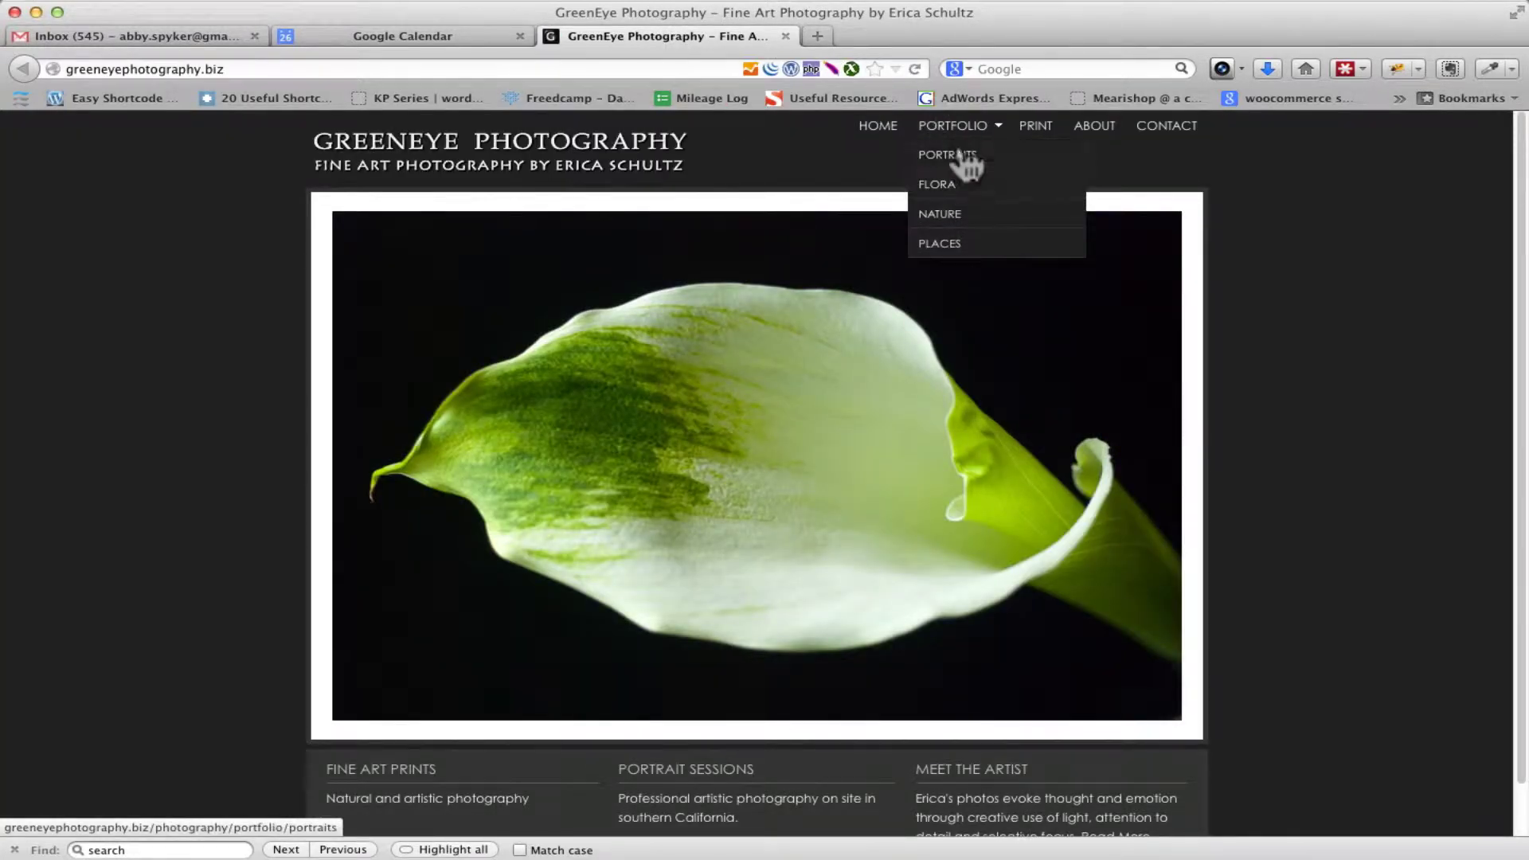
pyautogui.click(959, 249)
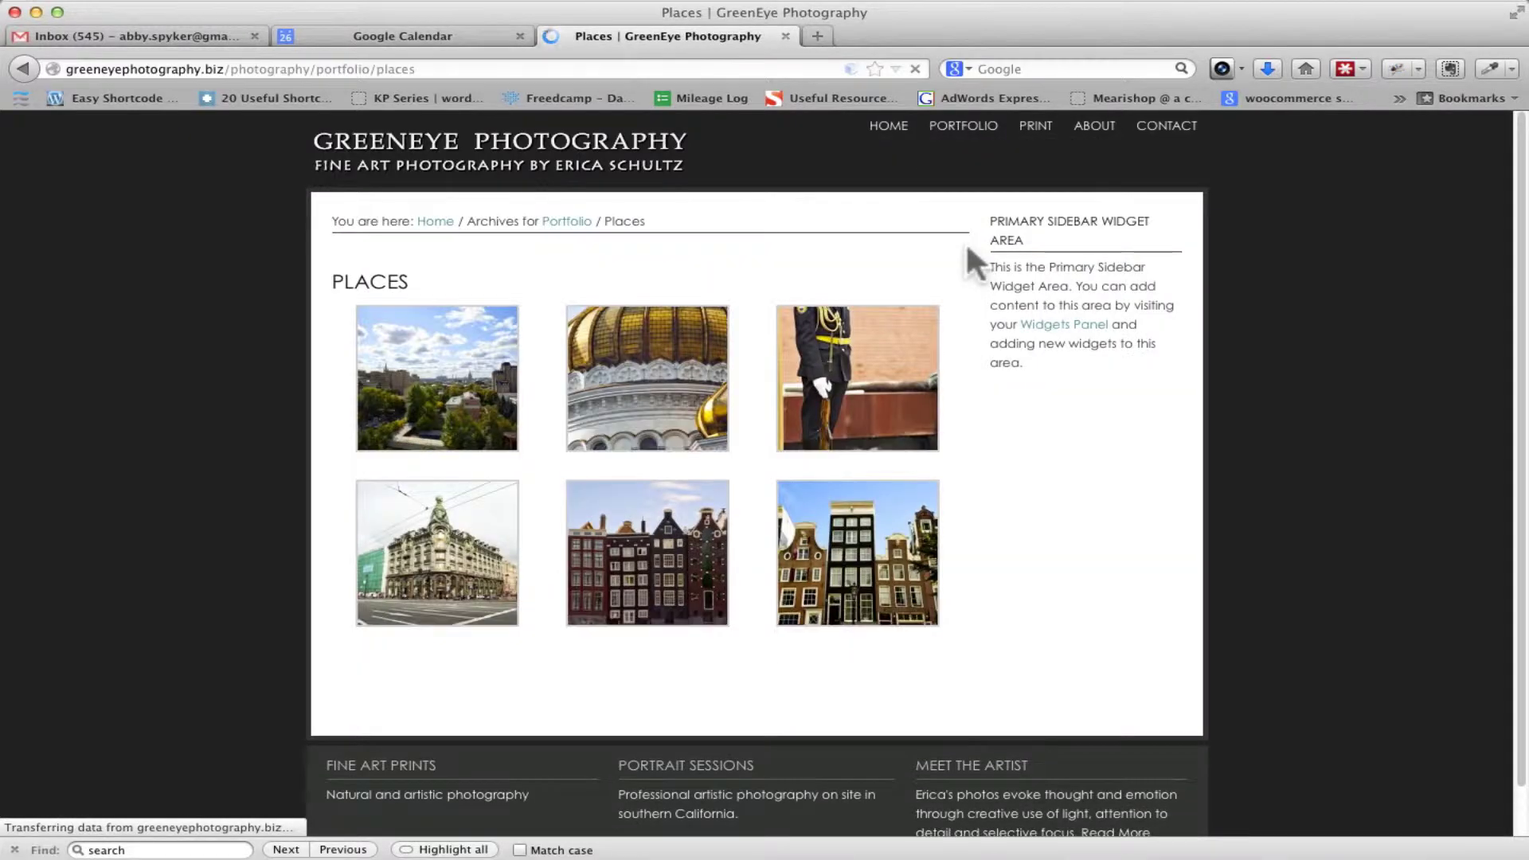
pyautogui.click(916, 70)
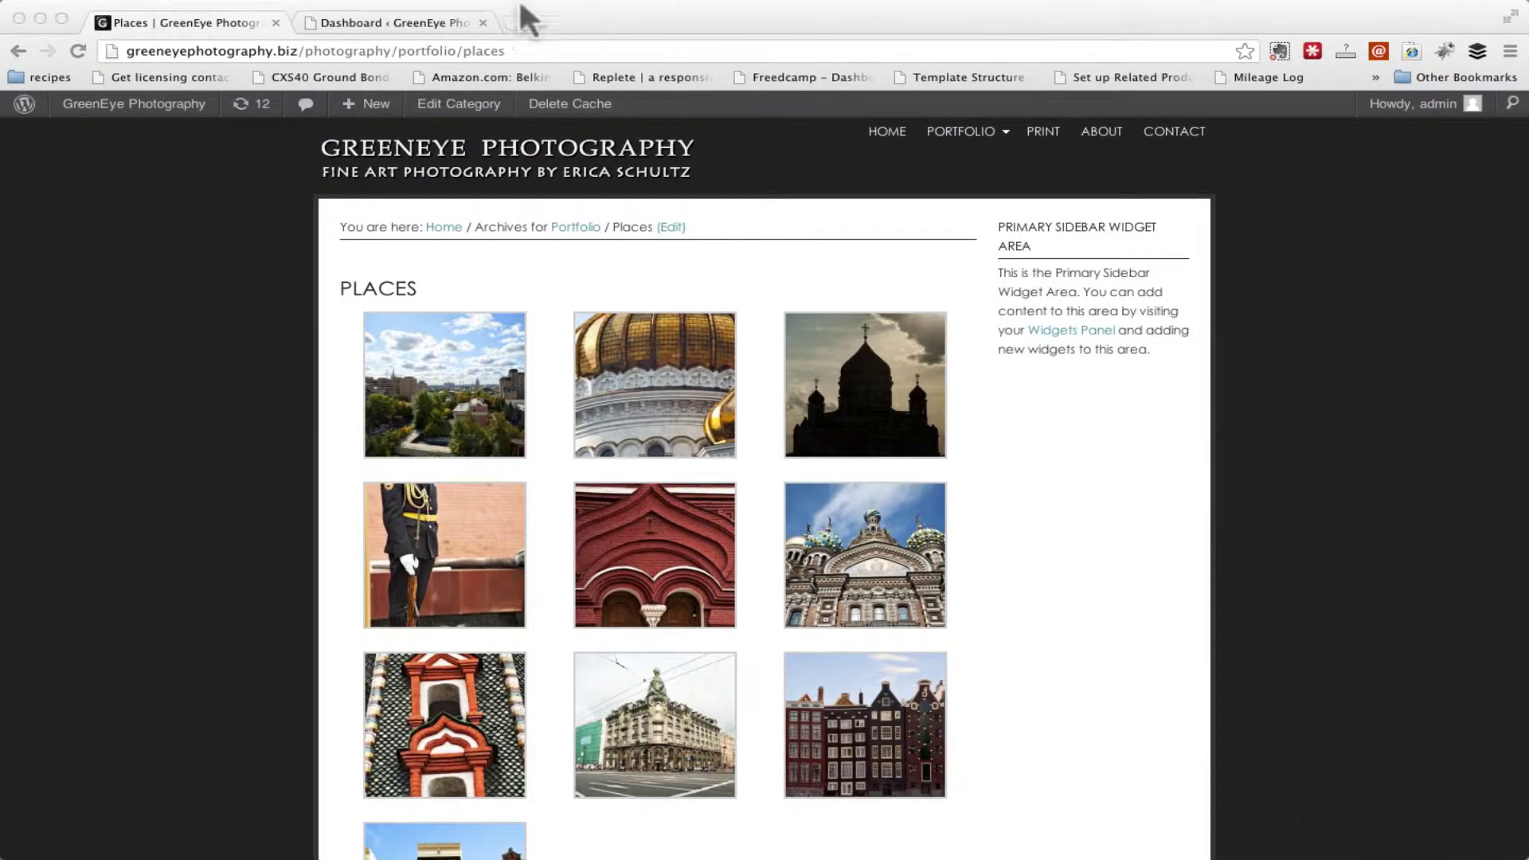
# Switch back to the WordPress dashboard in Chrome and delete the site's cache contents in the WP Super Cache settings.
pyautogui.click(423, 17)
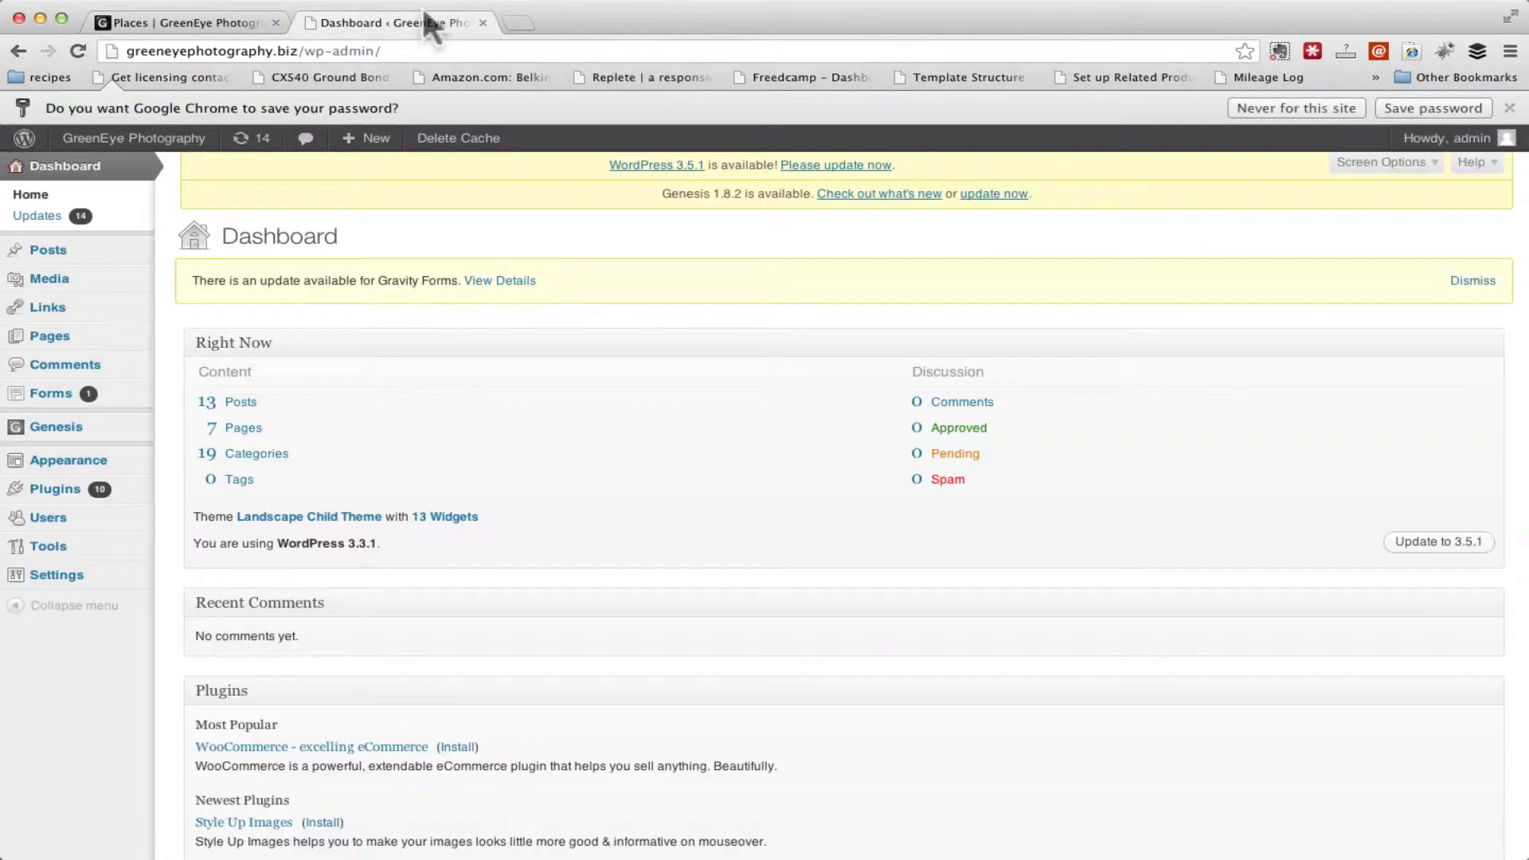
pyautogui.moveTo(81, 581)
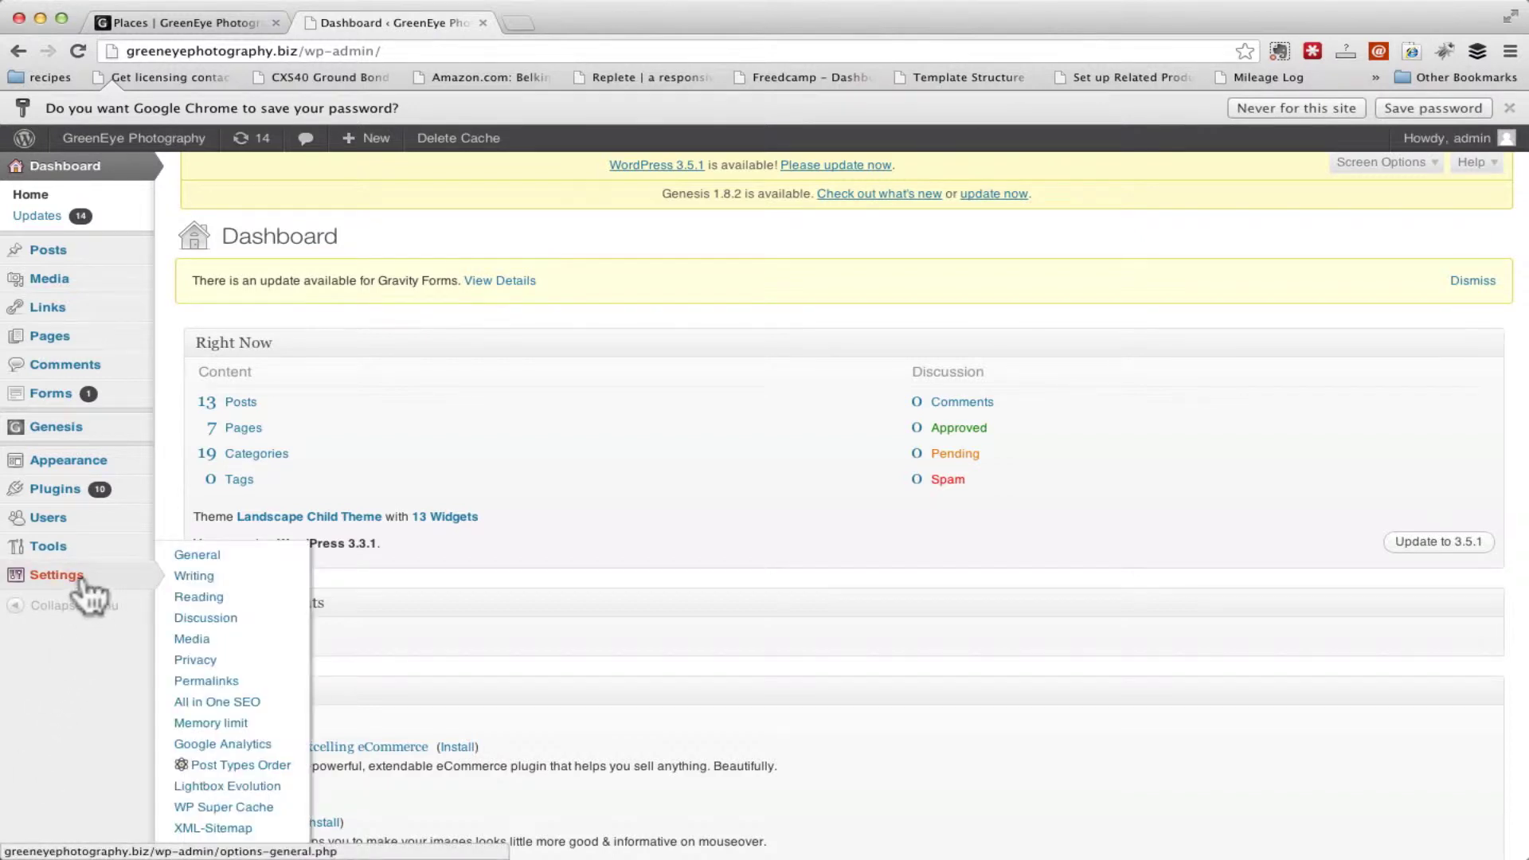
pyautogui.click(224, 809)
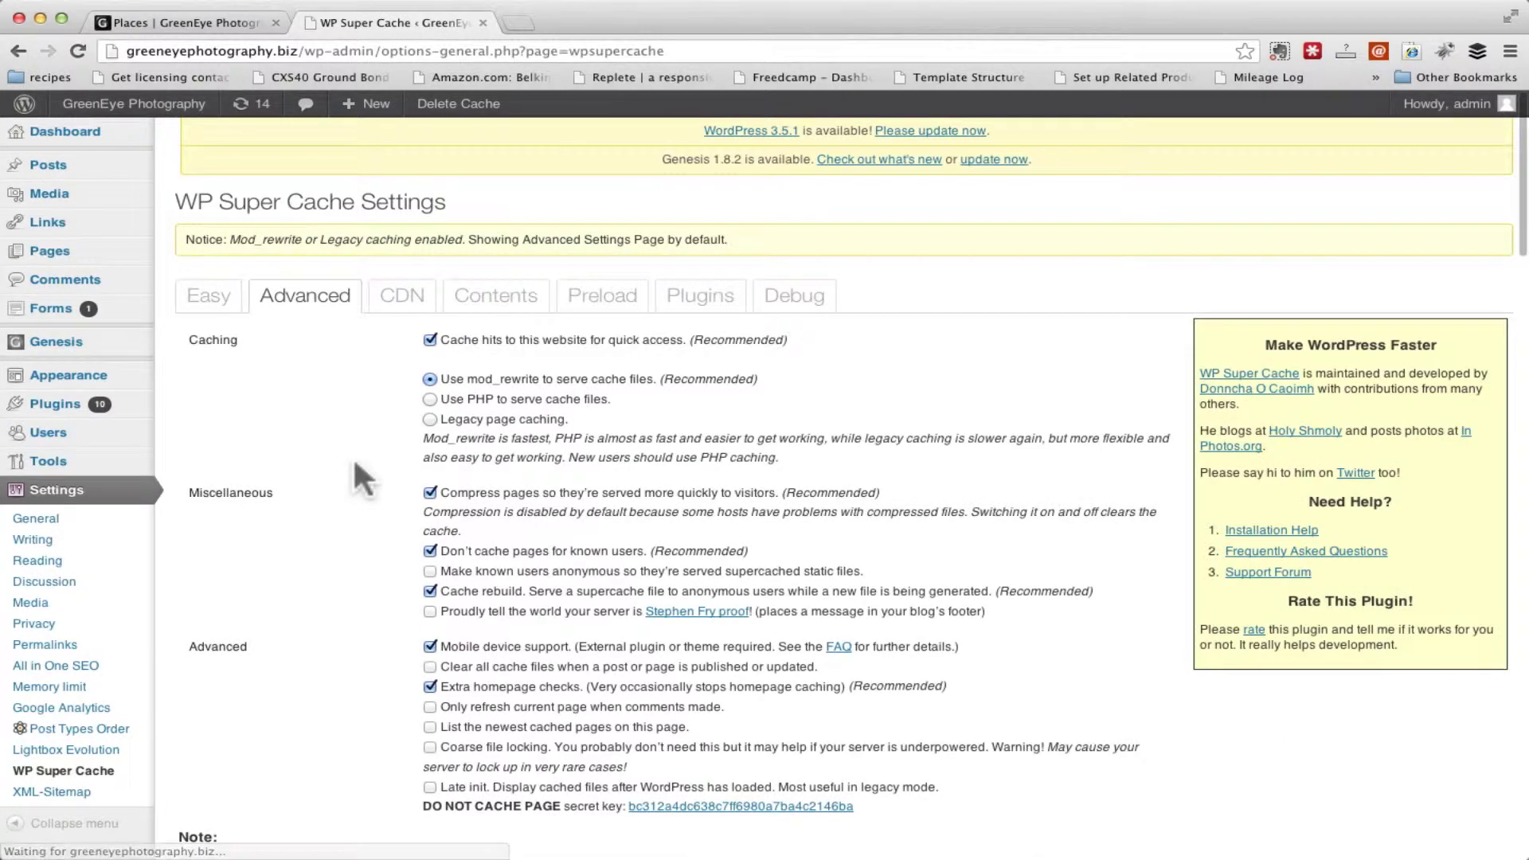
pyautogui.click(492, 299)
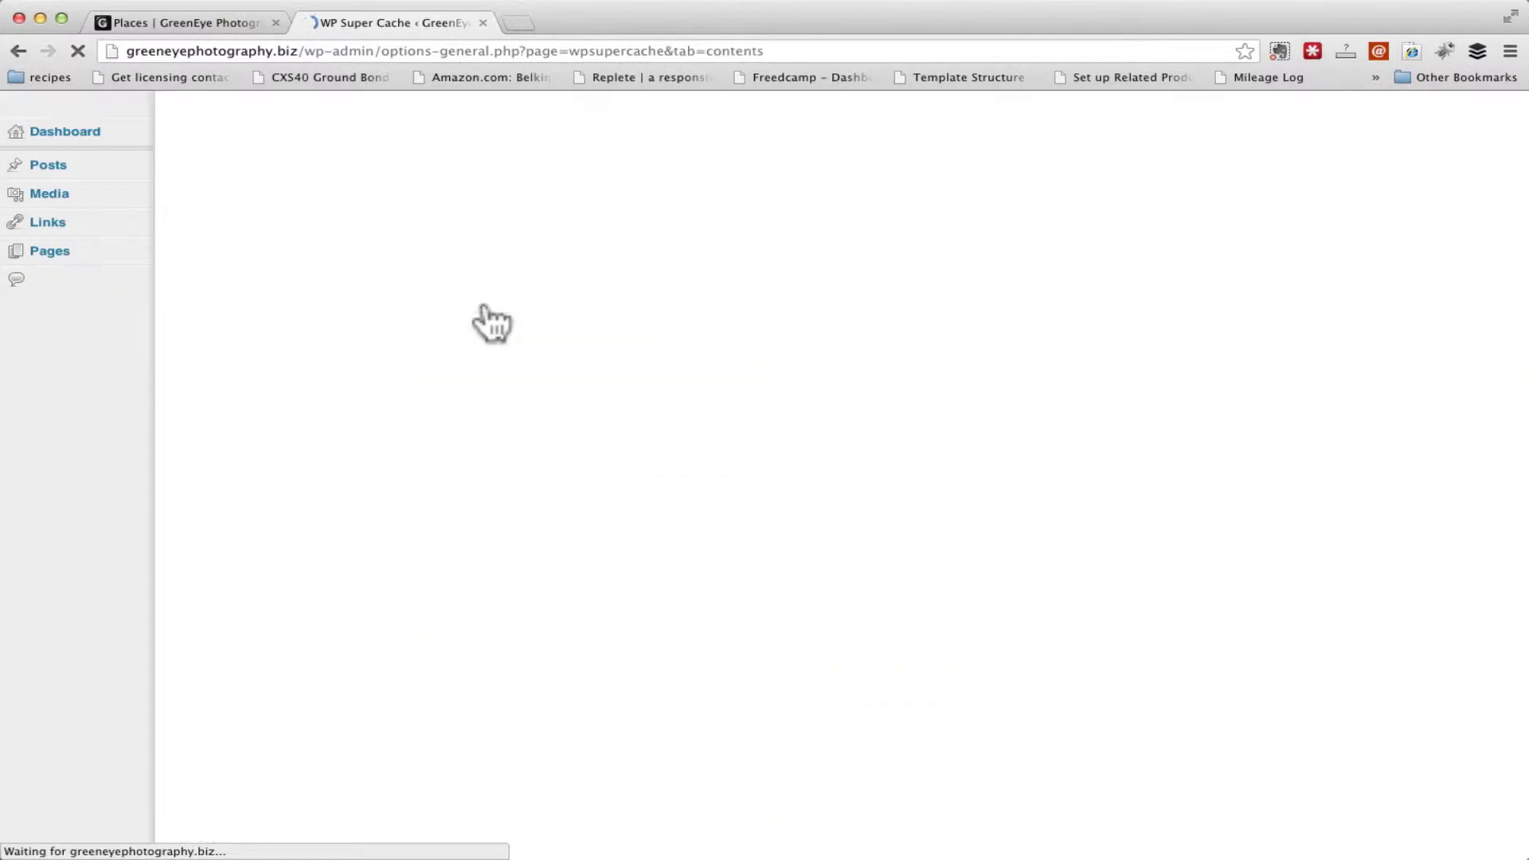
pyautogui.click(362, 679)
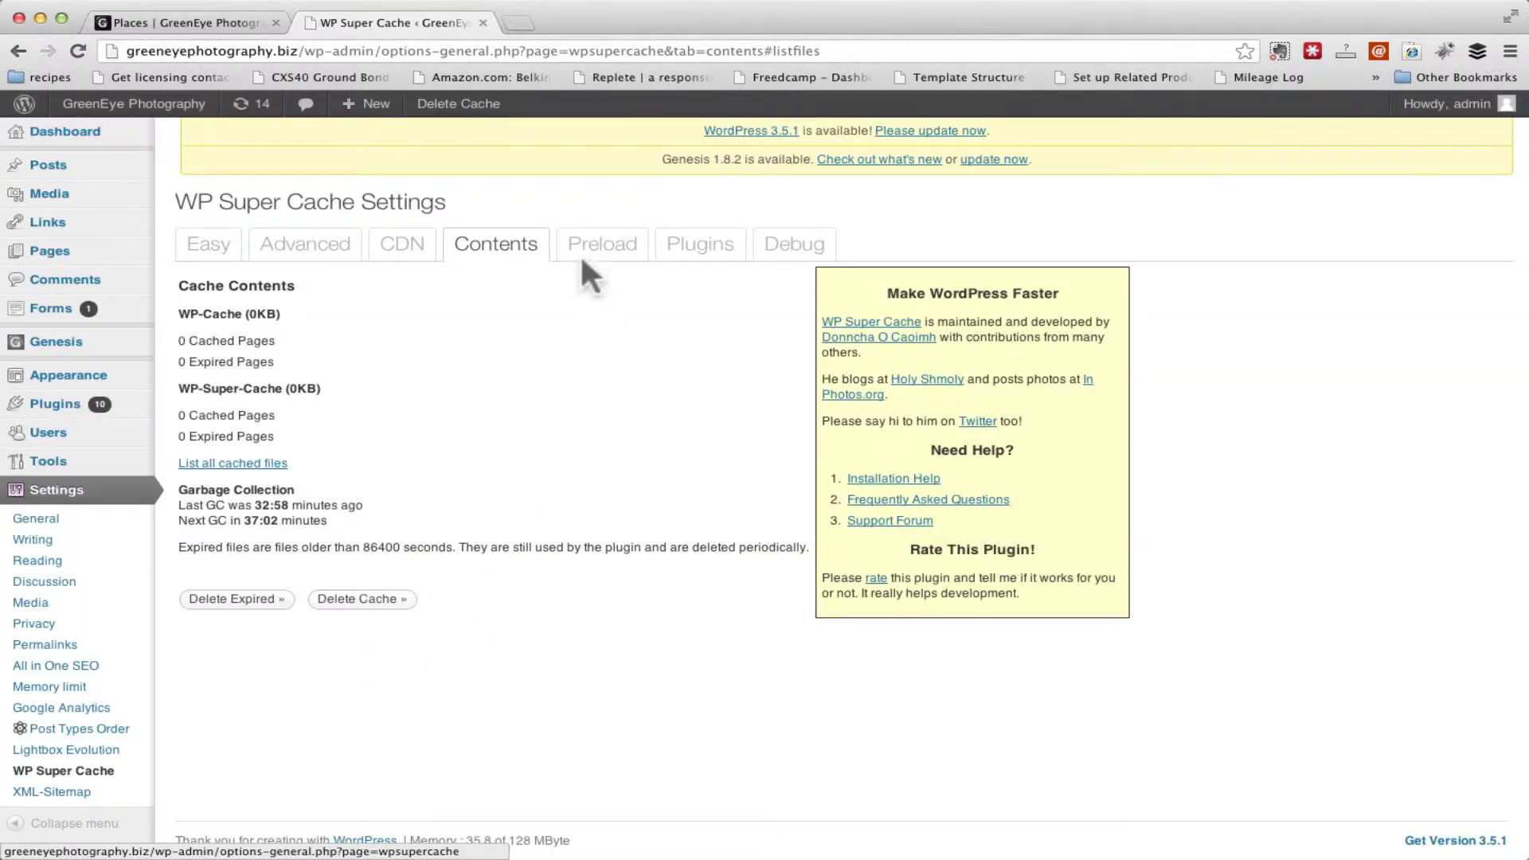
# Start preloading the WP Super Cache immediately and reload the Places page in Firefox to check the gallery.
pyautogui.click(597, 258)
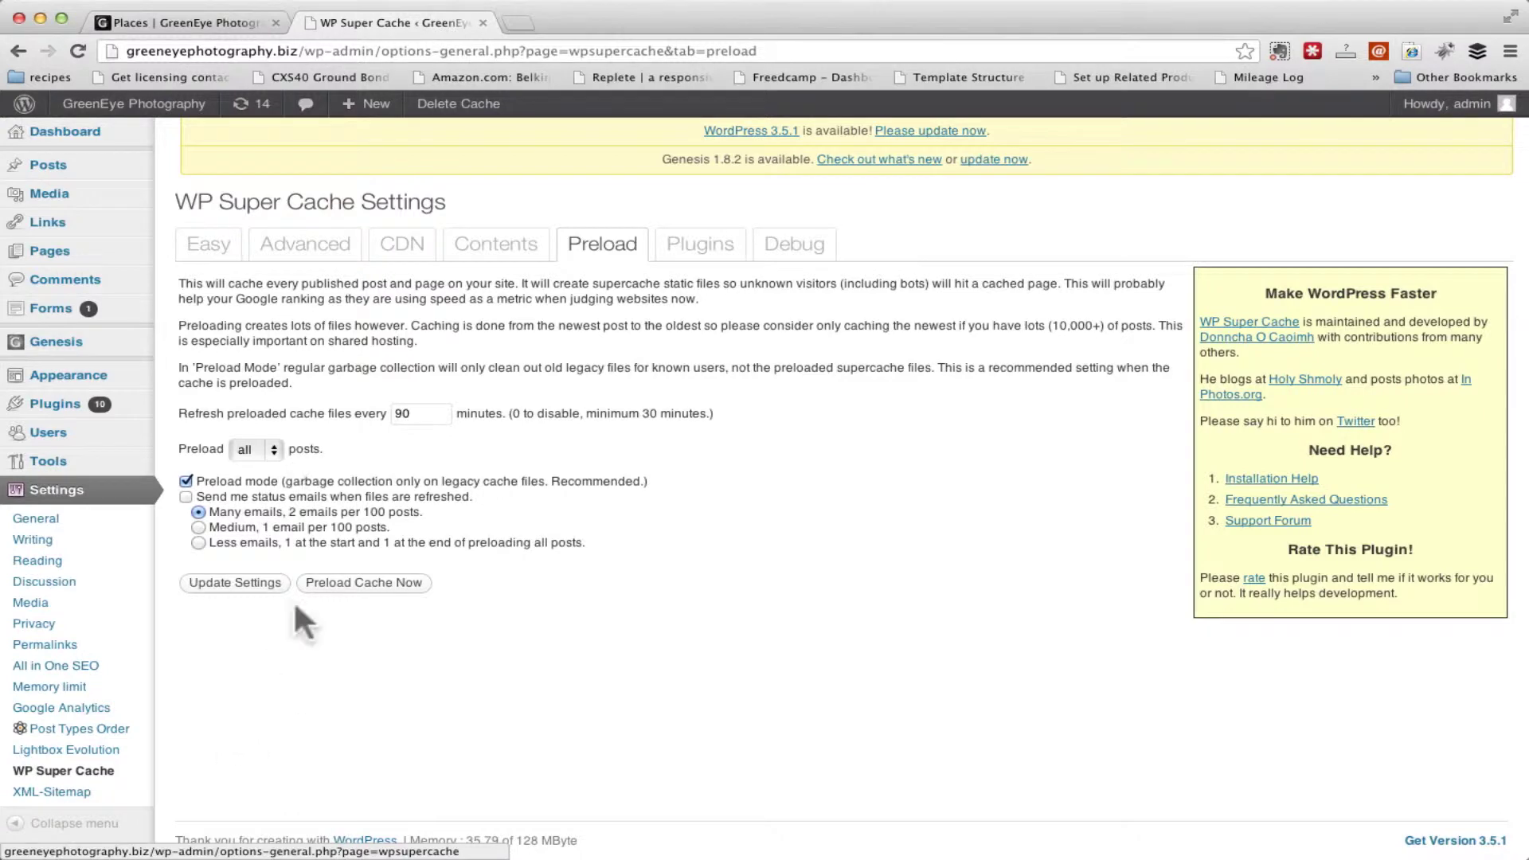
pyautogui.click(359, 585)
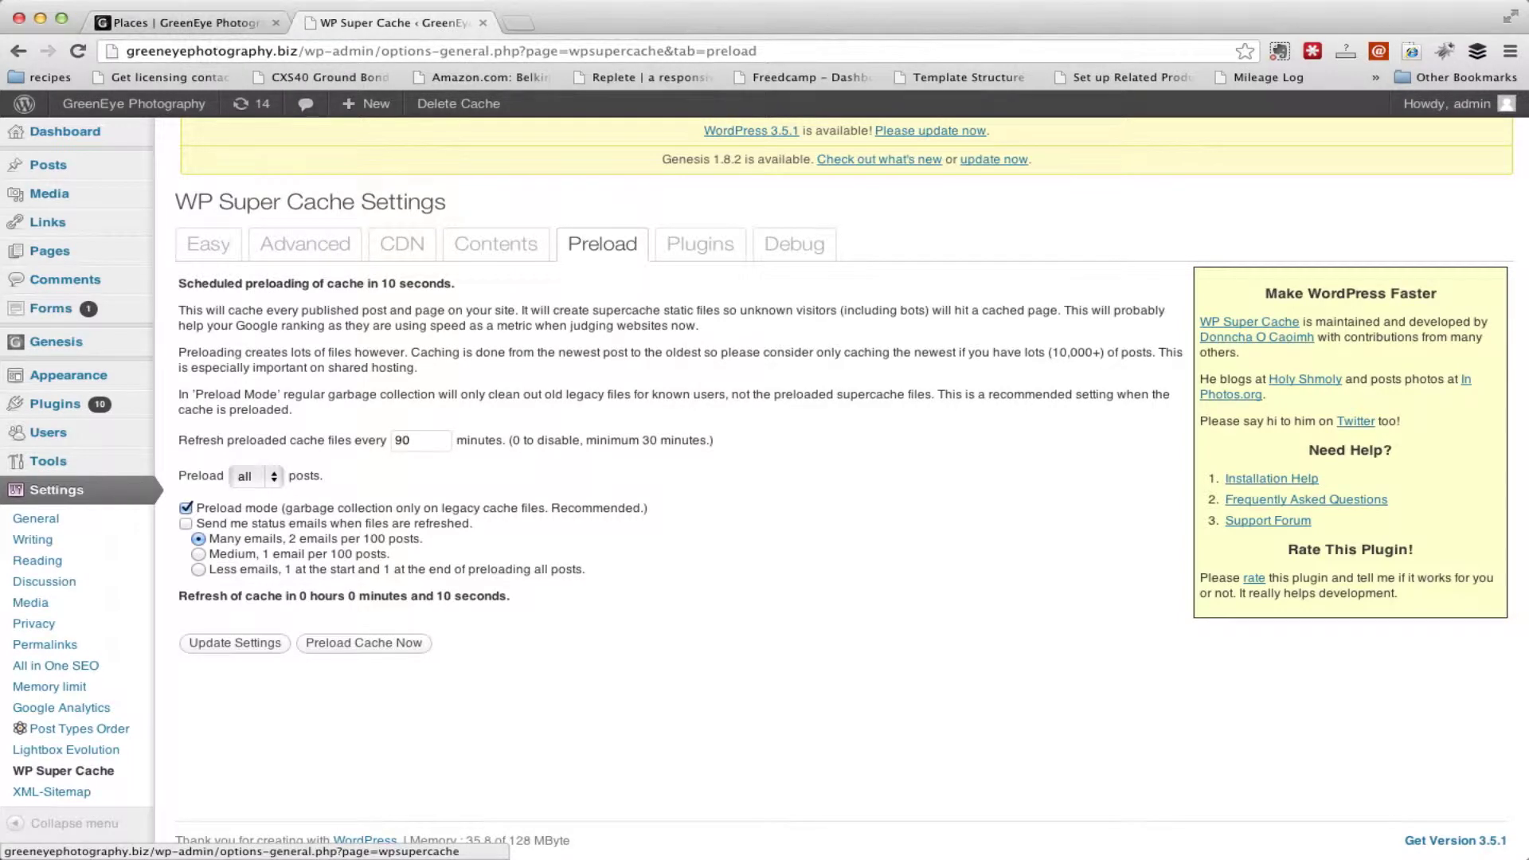
pyautogui.moveTo(1528, 143); pyautogui.dragTo(317, 39)
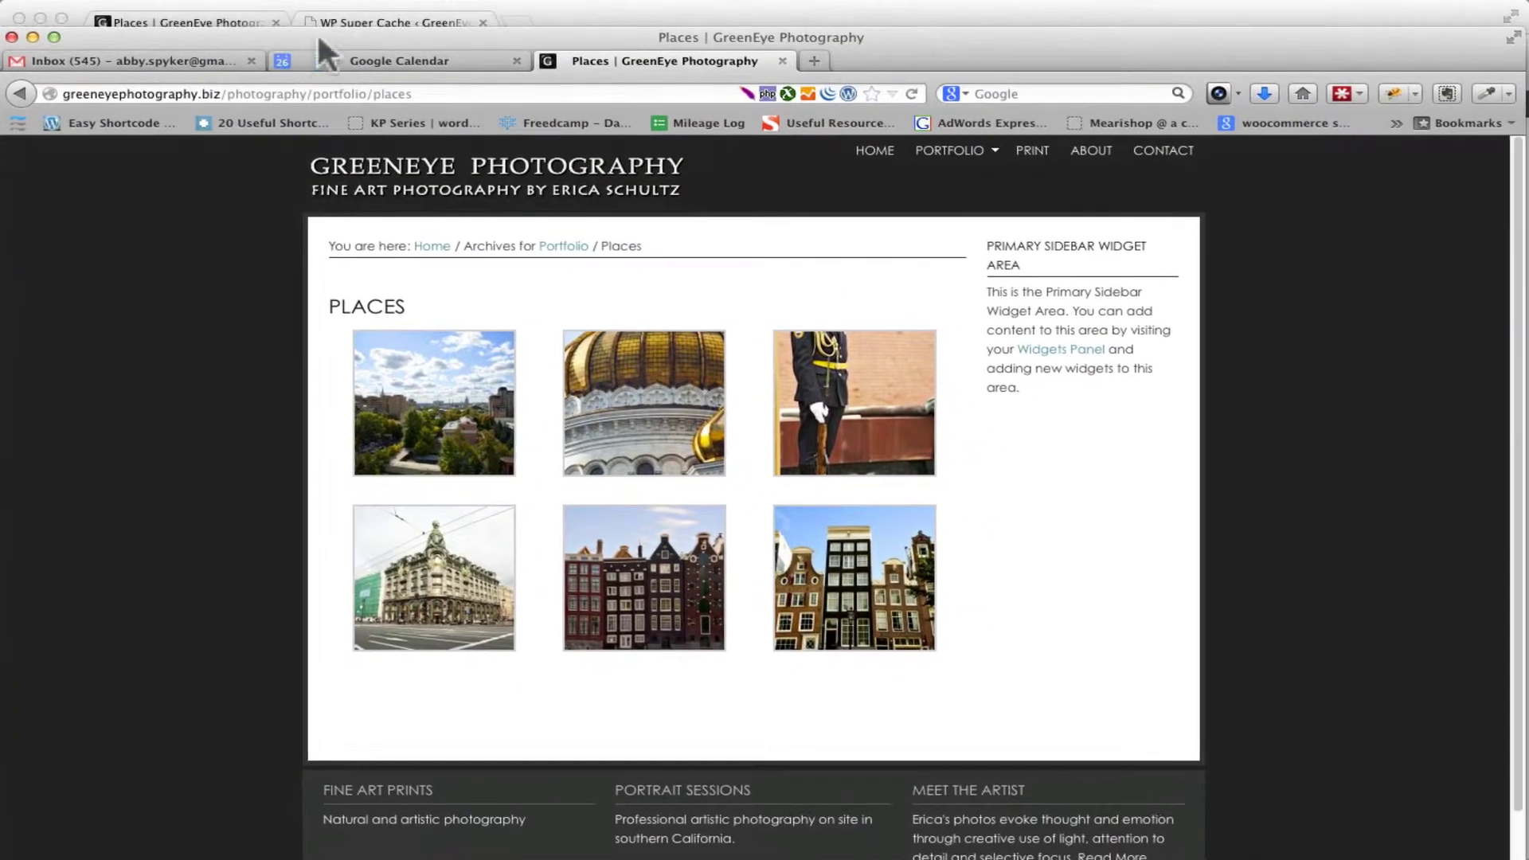
pyautogui.click(913, 93)
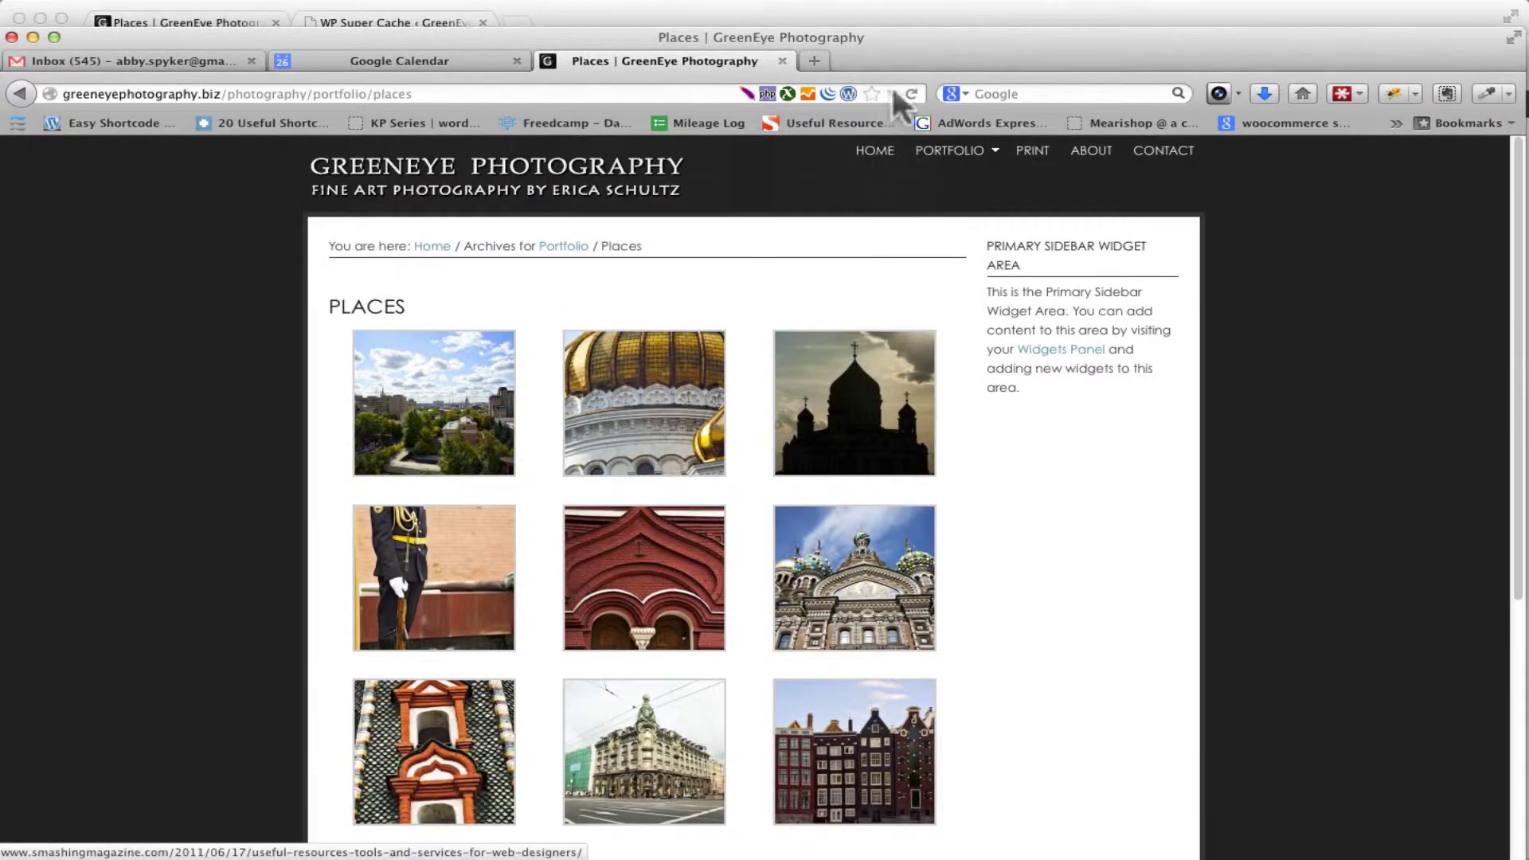
# Switch back to Chrome and examine the primary sidebar widget area on the Places page.
pyautogui.press('super+Tab')
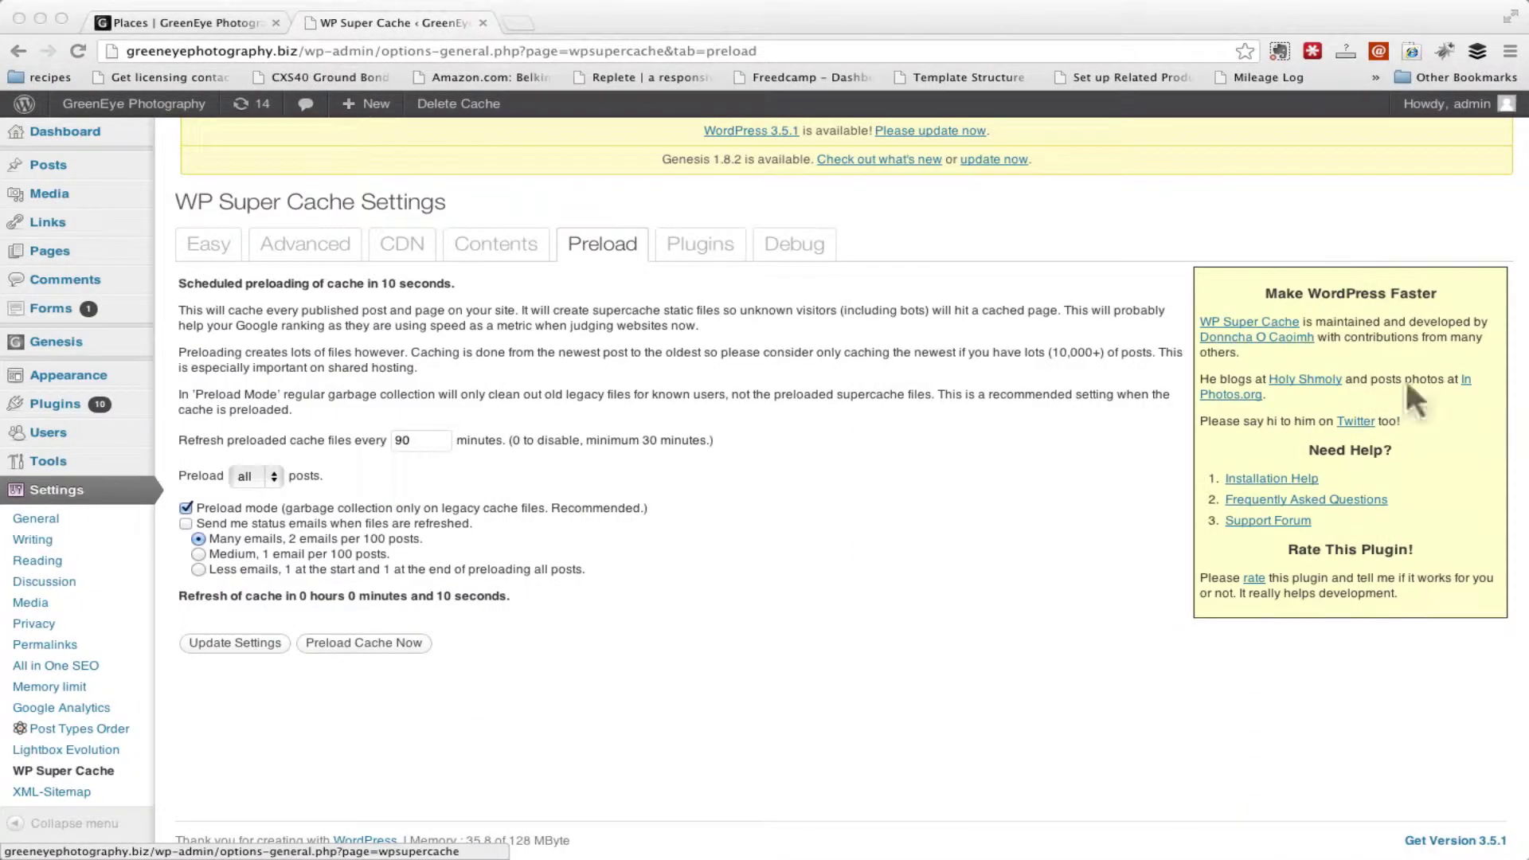
pyautogui.click(197, 23)
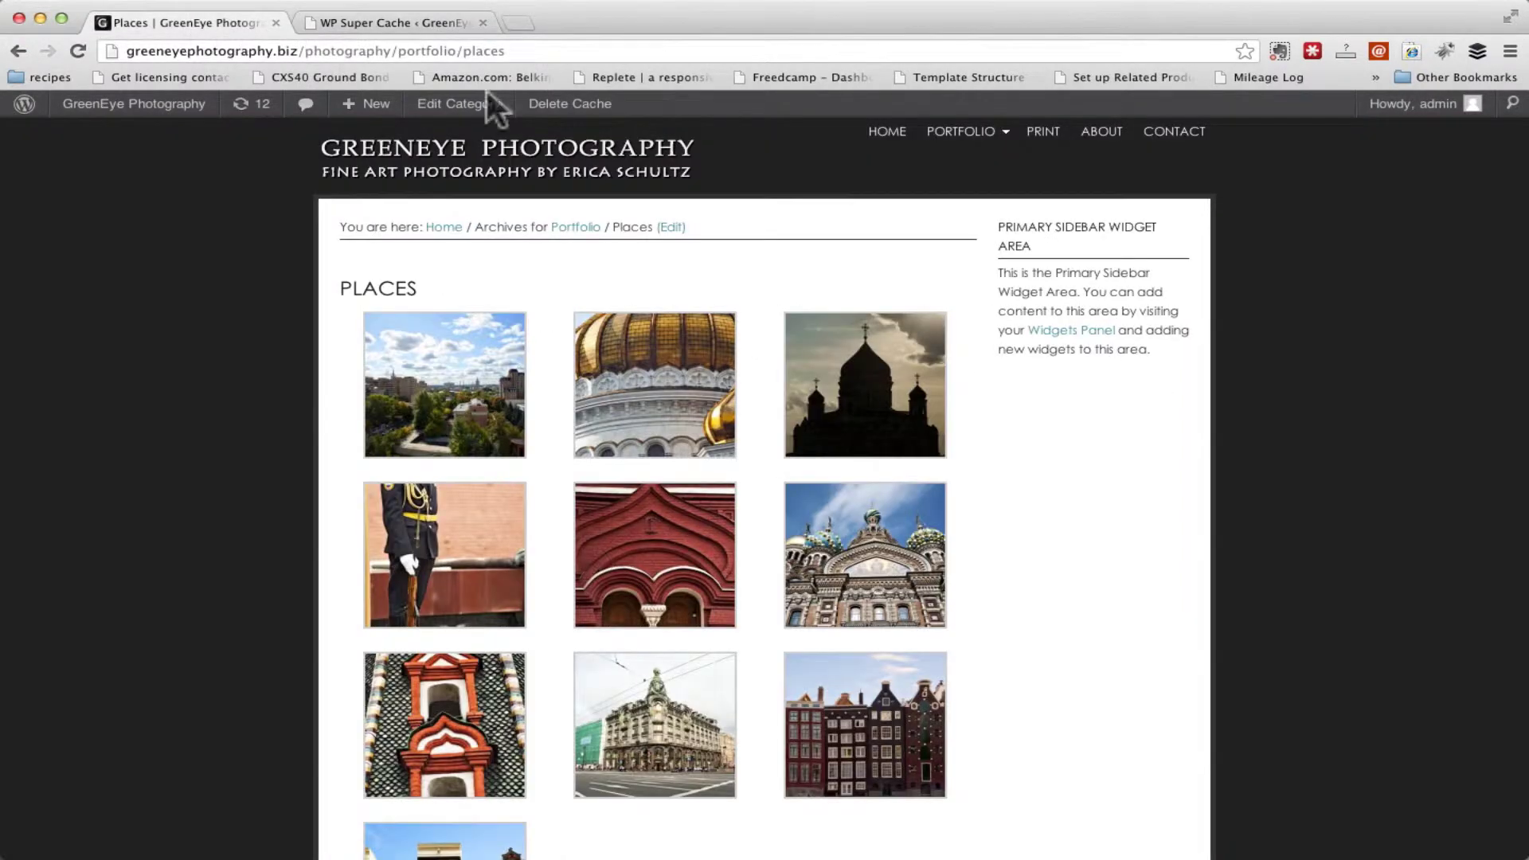
pyautogui.moveTo(1004, 232); pyautogui.dragTo(1092, 242)
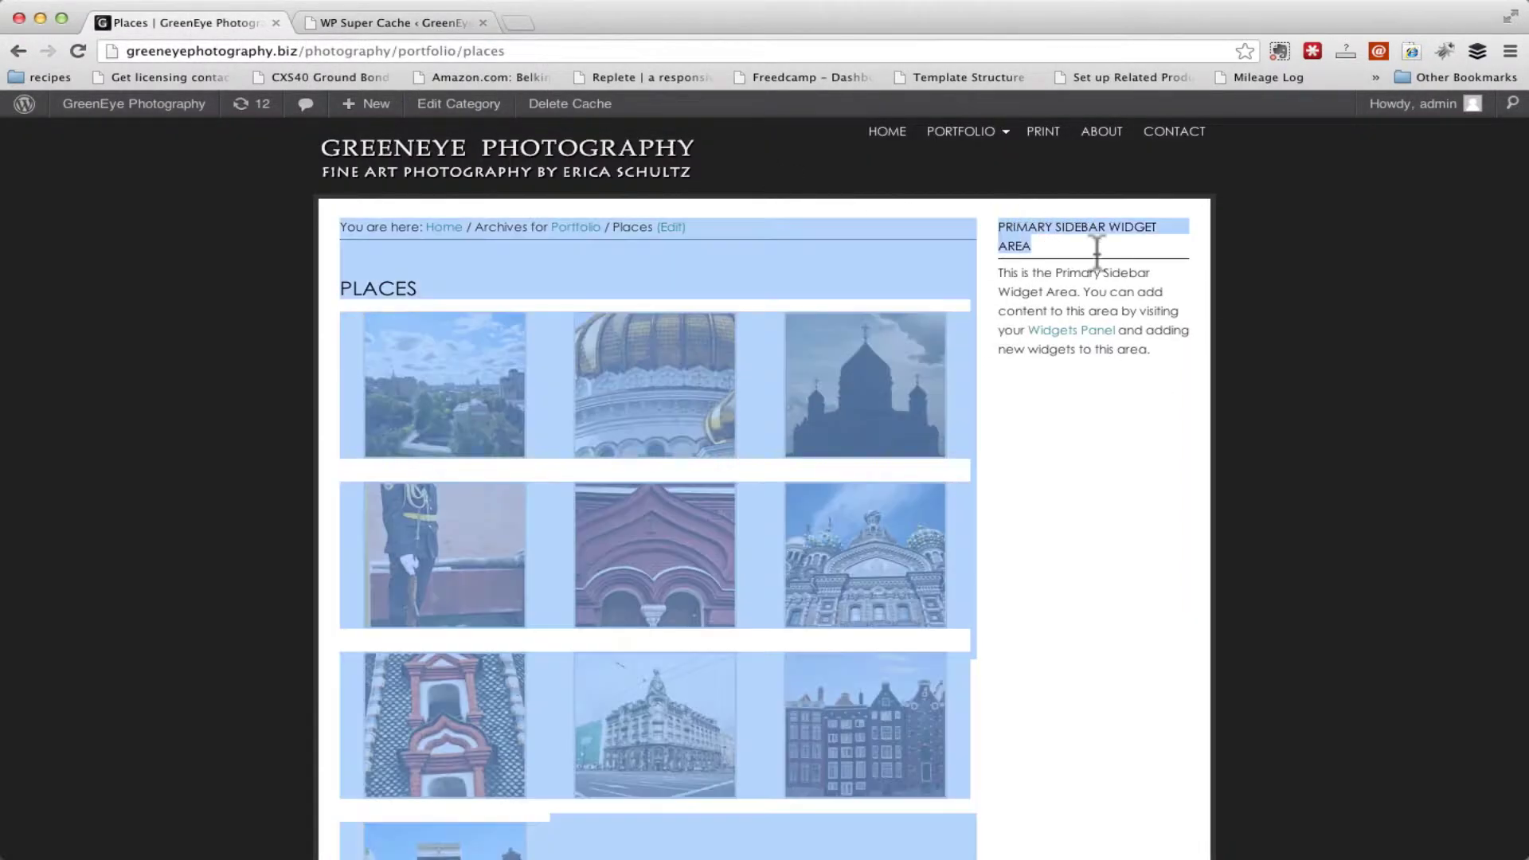
pyautogui.click(1164, 359)
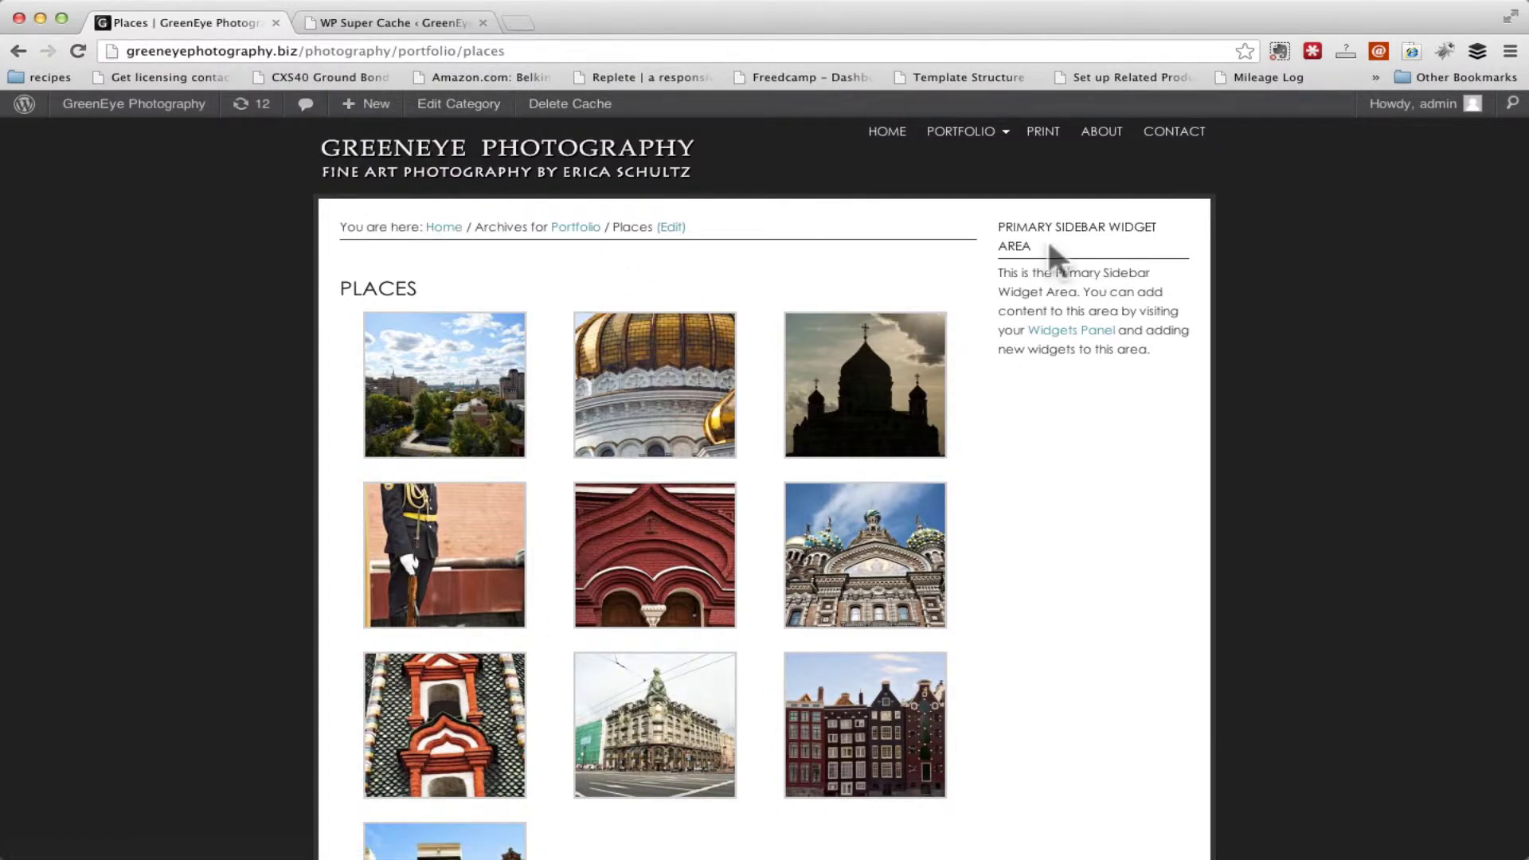
# Open the WordPress Widgets administration page and compare its areas with the sidebar on the Places page.
pyautogui.click(395, 24)
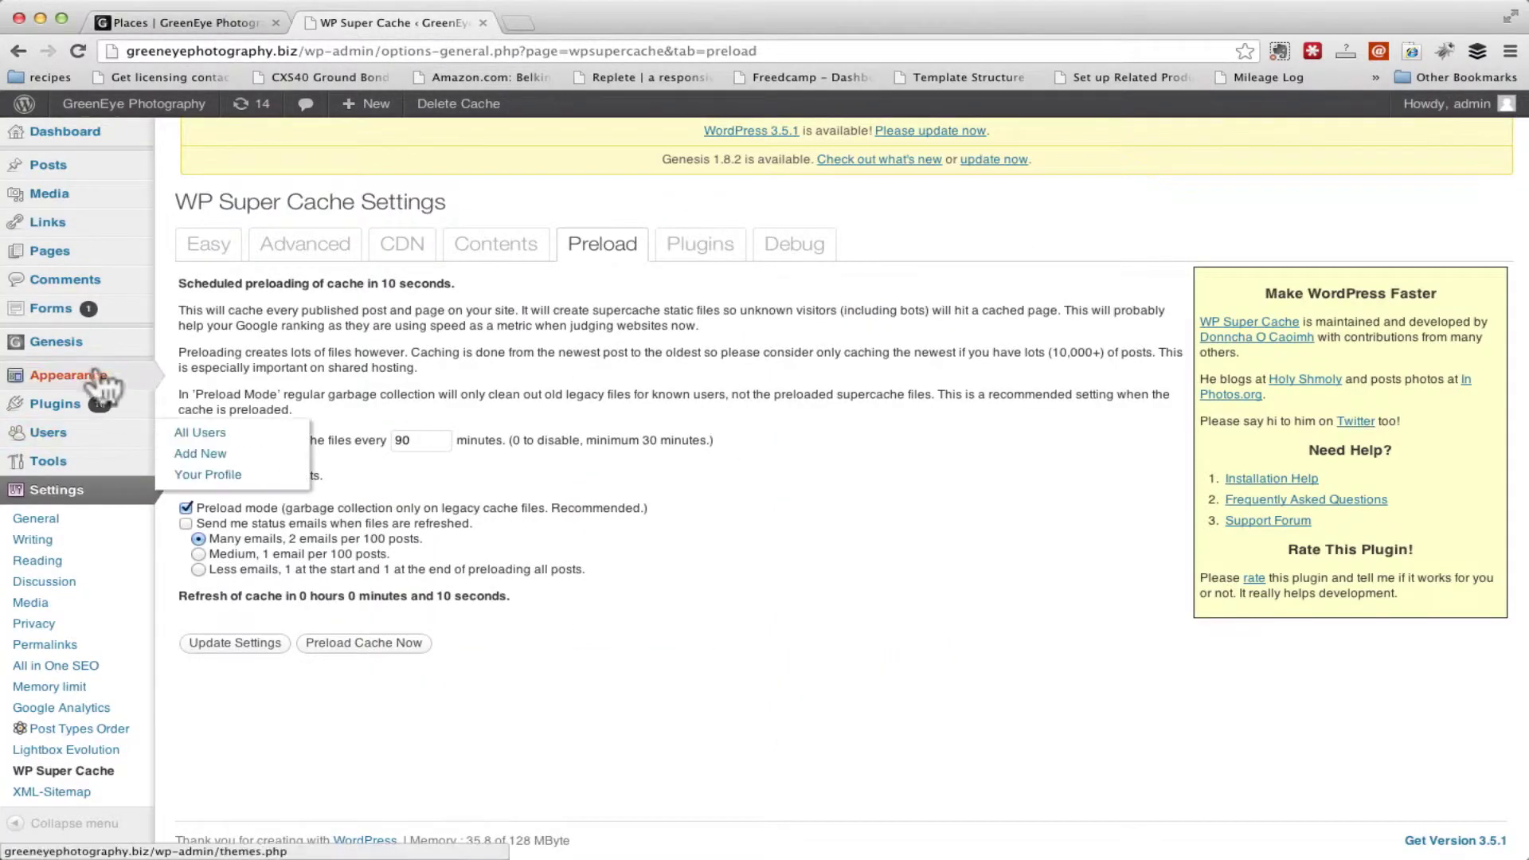
pyautogui.click(225, 398)
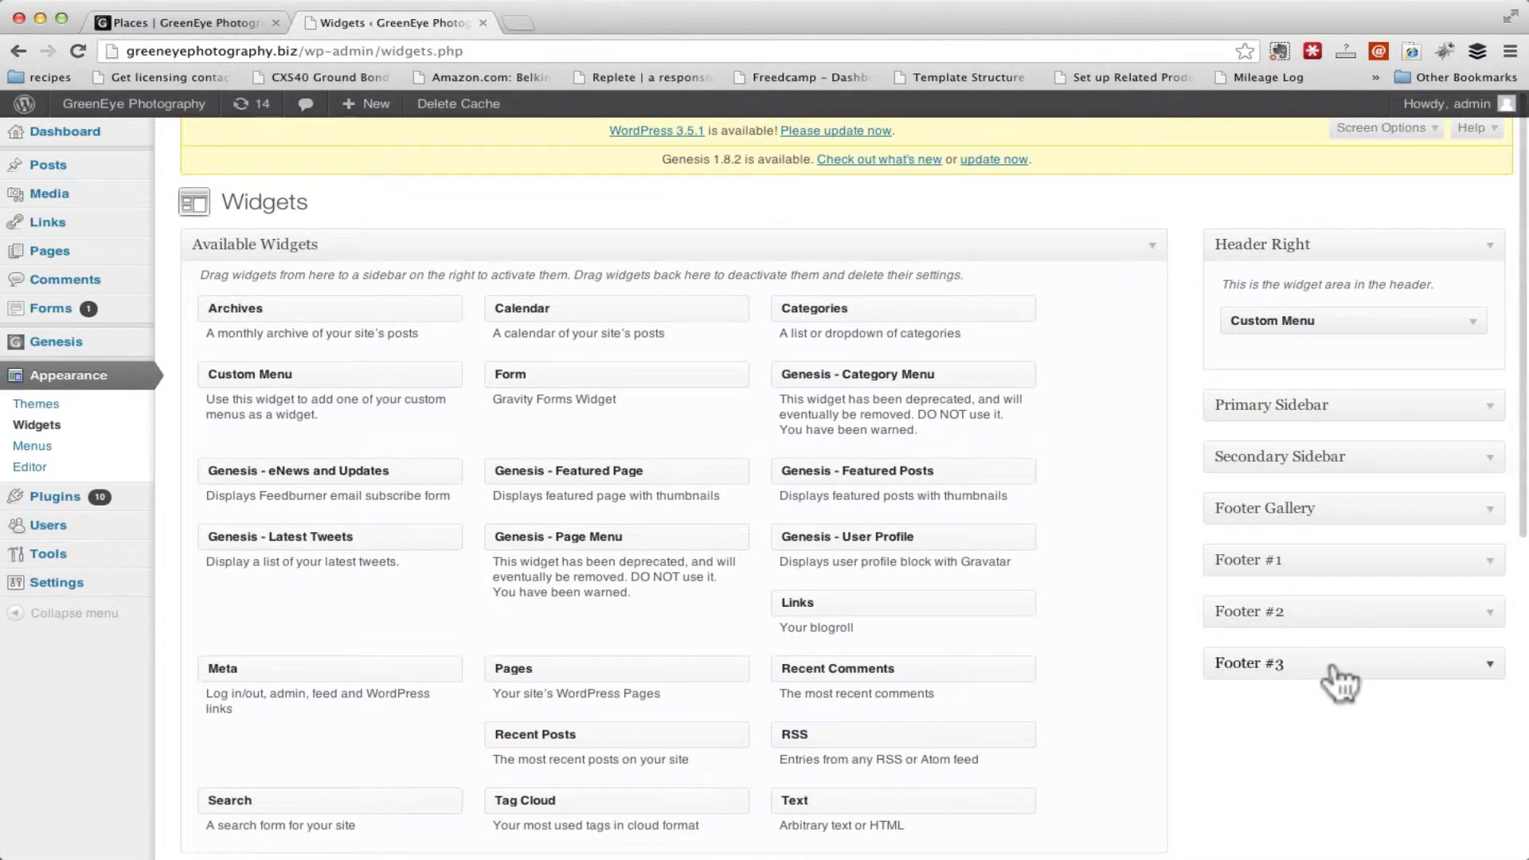
pyautogui.click(211, 24)
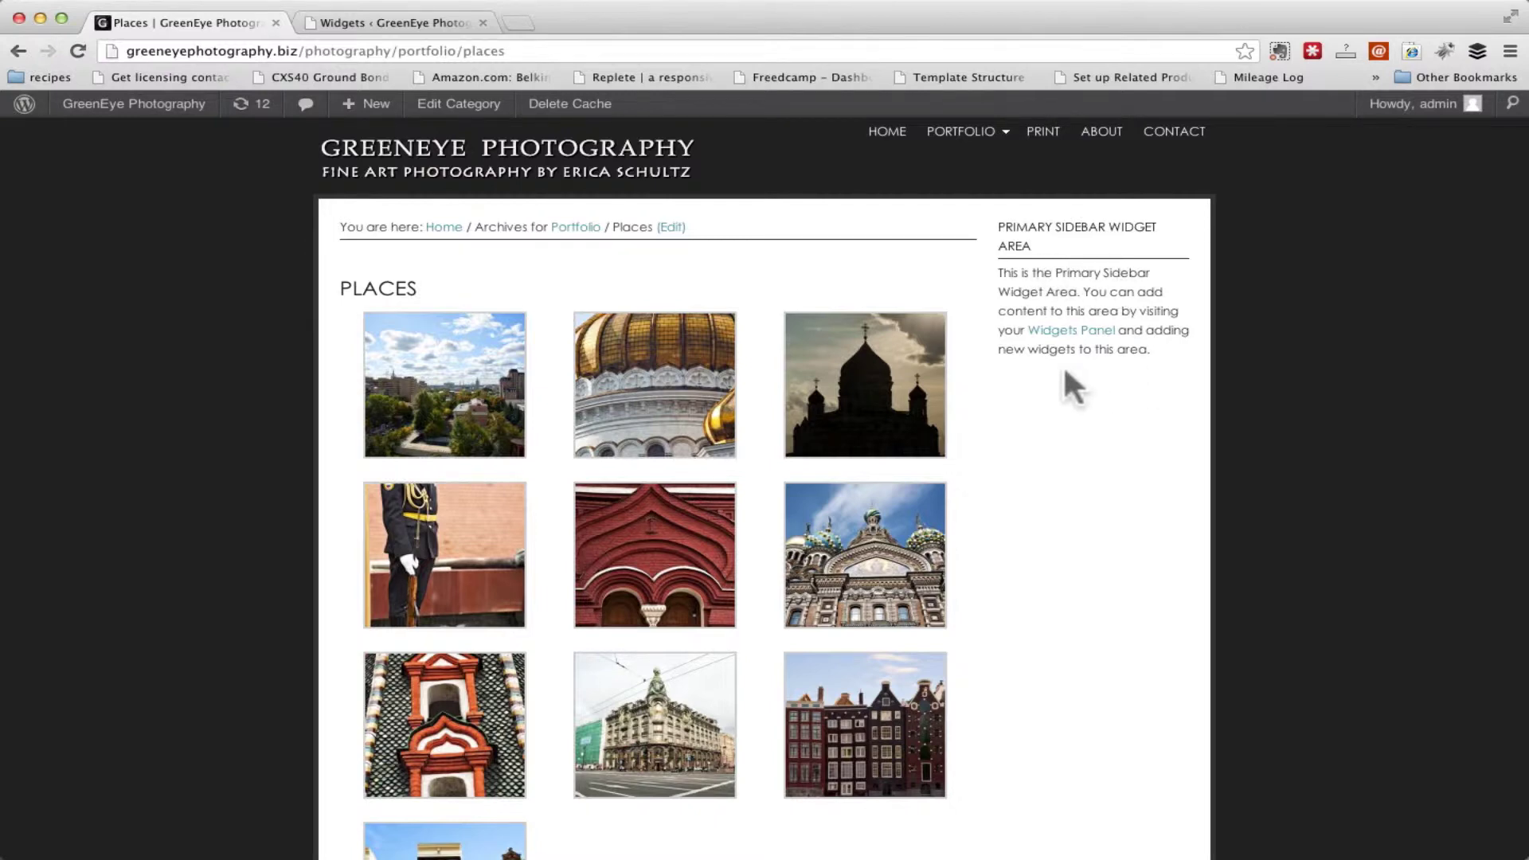
pyautogui.click(381, 20)
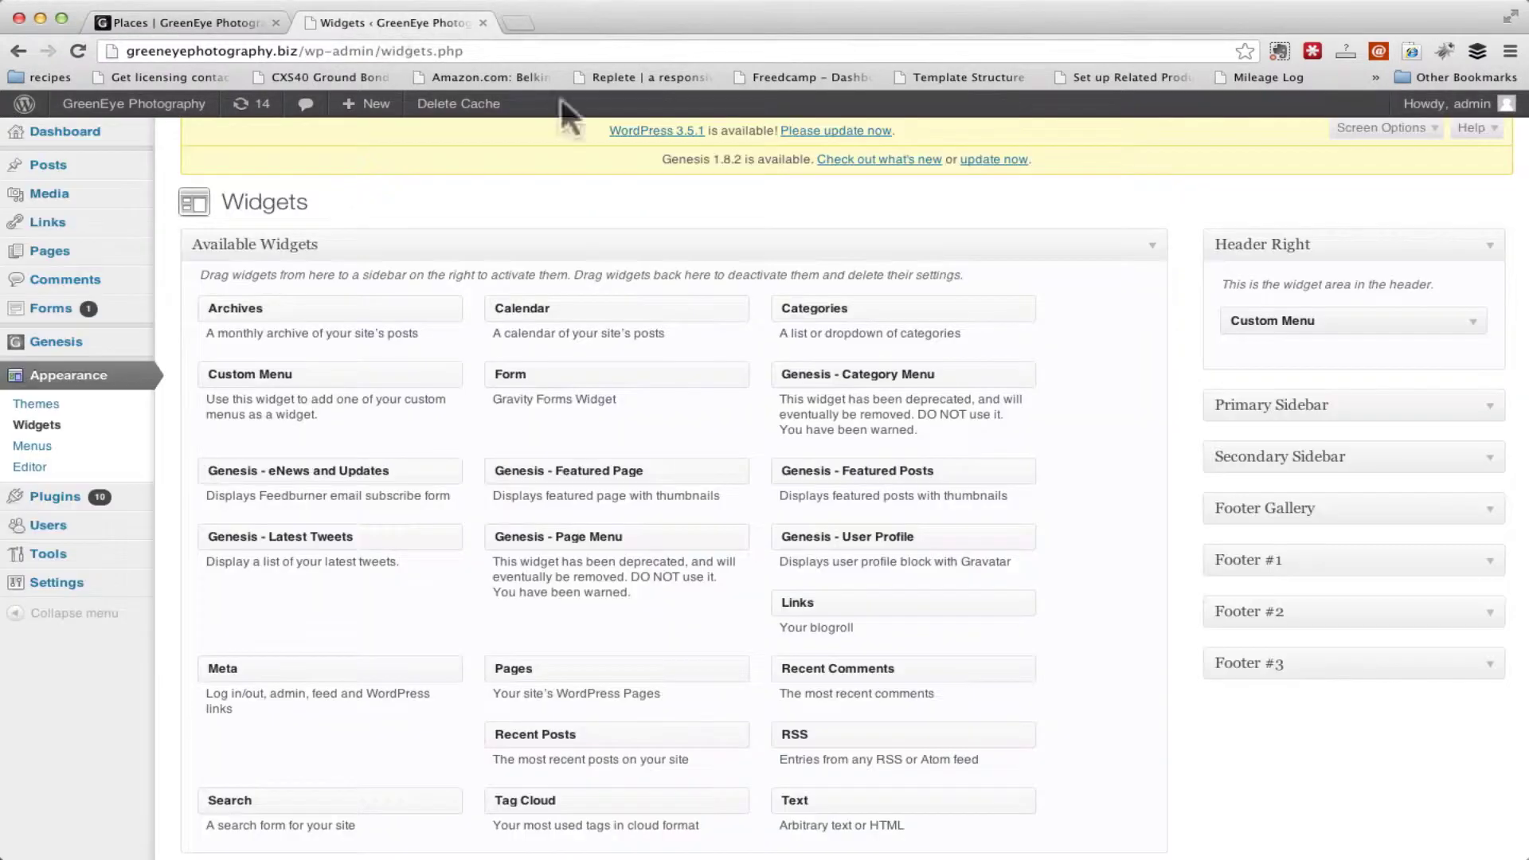
# Expand the Primary Sidebar widget area and open the settings of its "Want to order Prints?" text widget.
pyautogui.click(1491, 406)
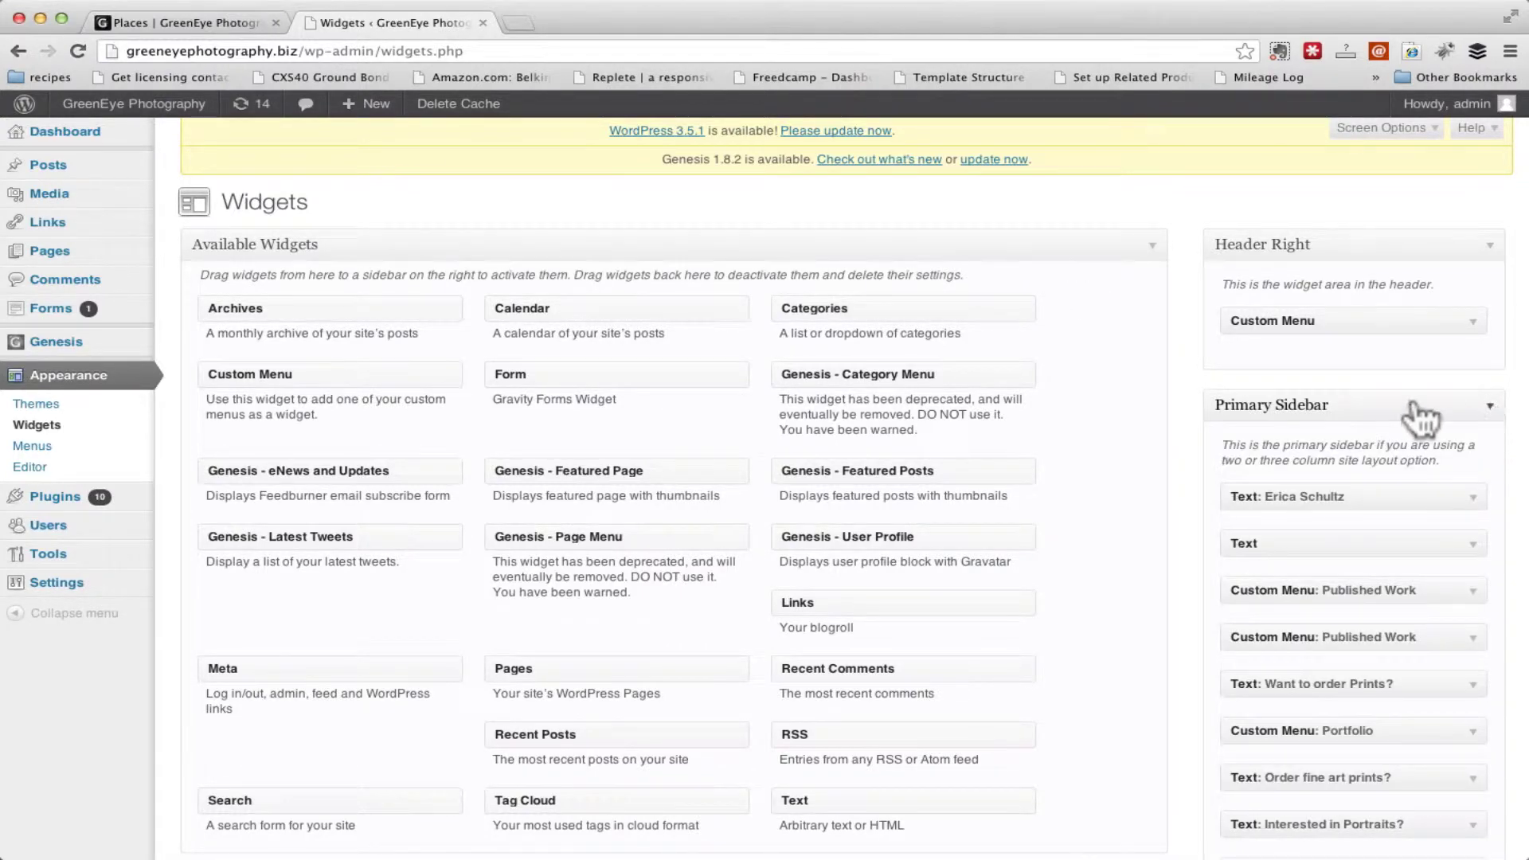
pyautogui.scroll(-5, 1412, 393)
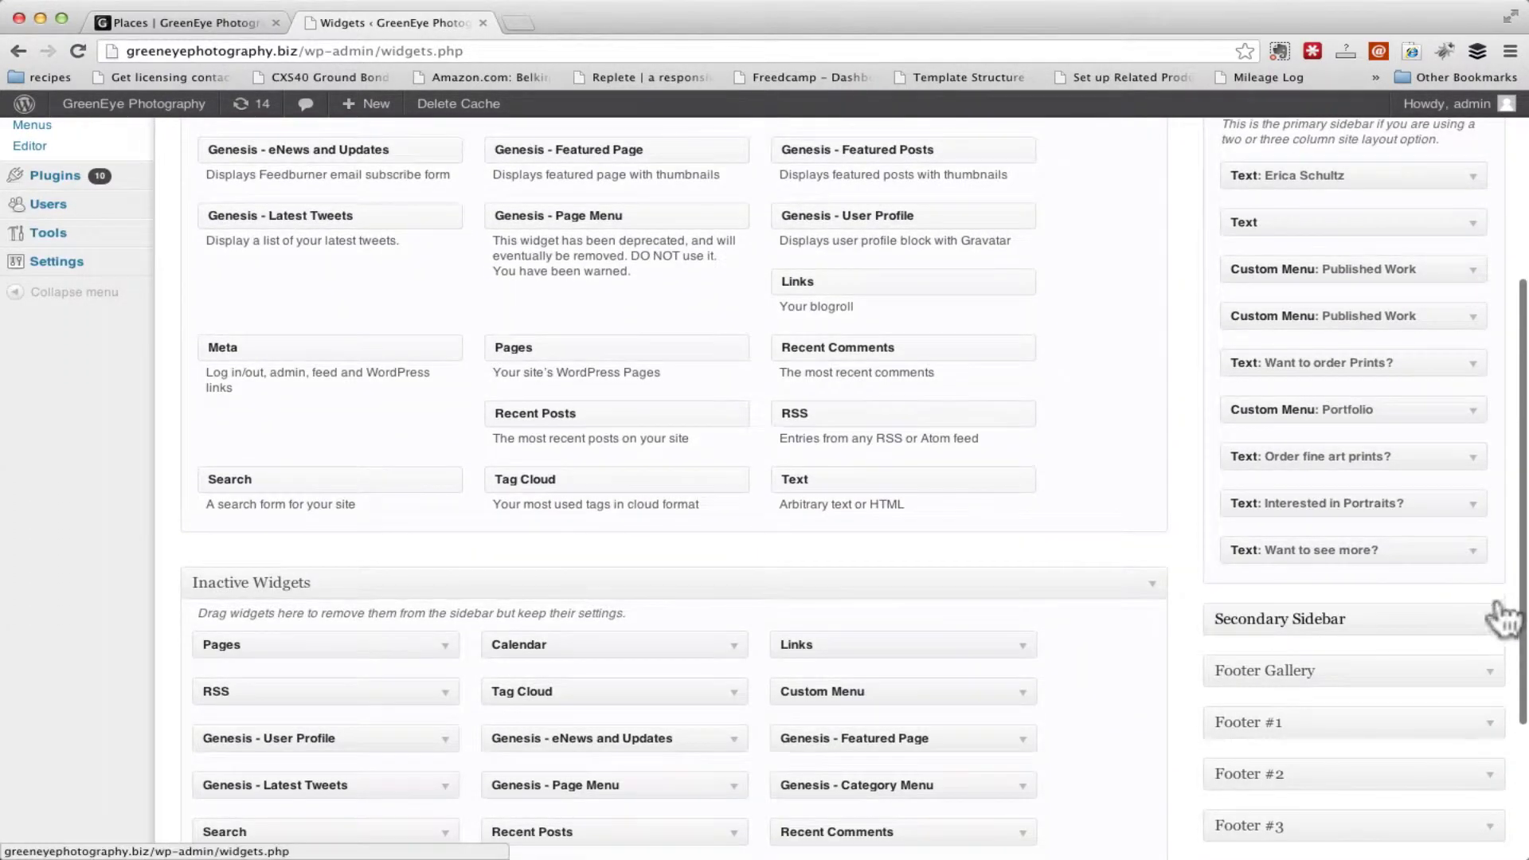
pyautogui.click(1473, 364)
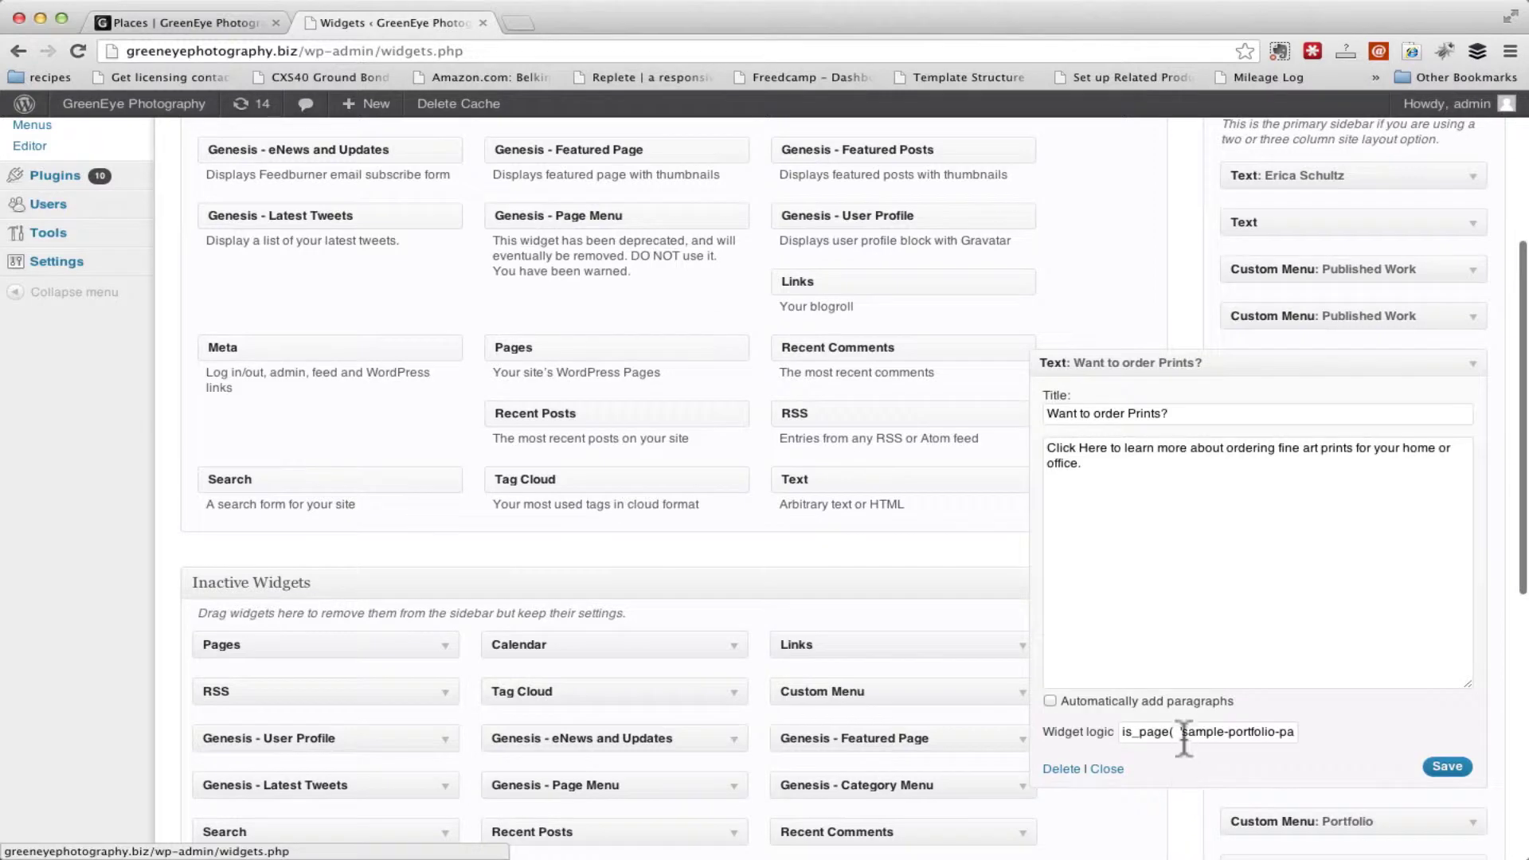
# Inspect the widget logic of the "Want to order Prints?" widget, expand the Secondary Sidebar area, and compare it with the Places page's sidebar.
pyautogui.moveTo(1184, 739); pyautogui.dragTo(1344, 736)
pyautogui.scroll(-10, 1412, 573)
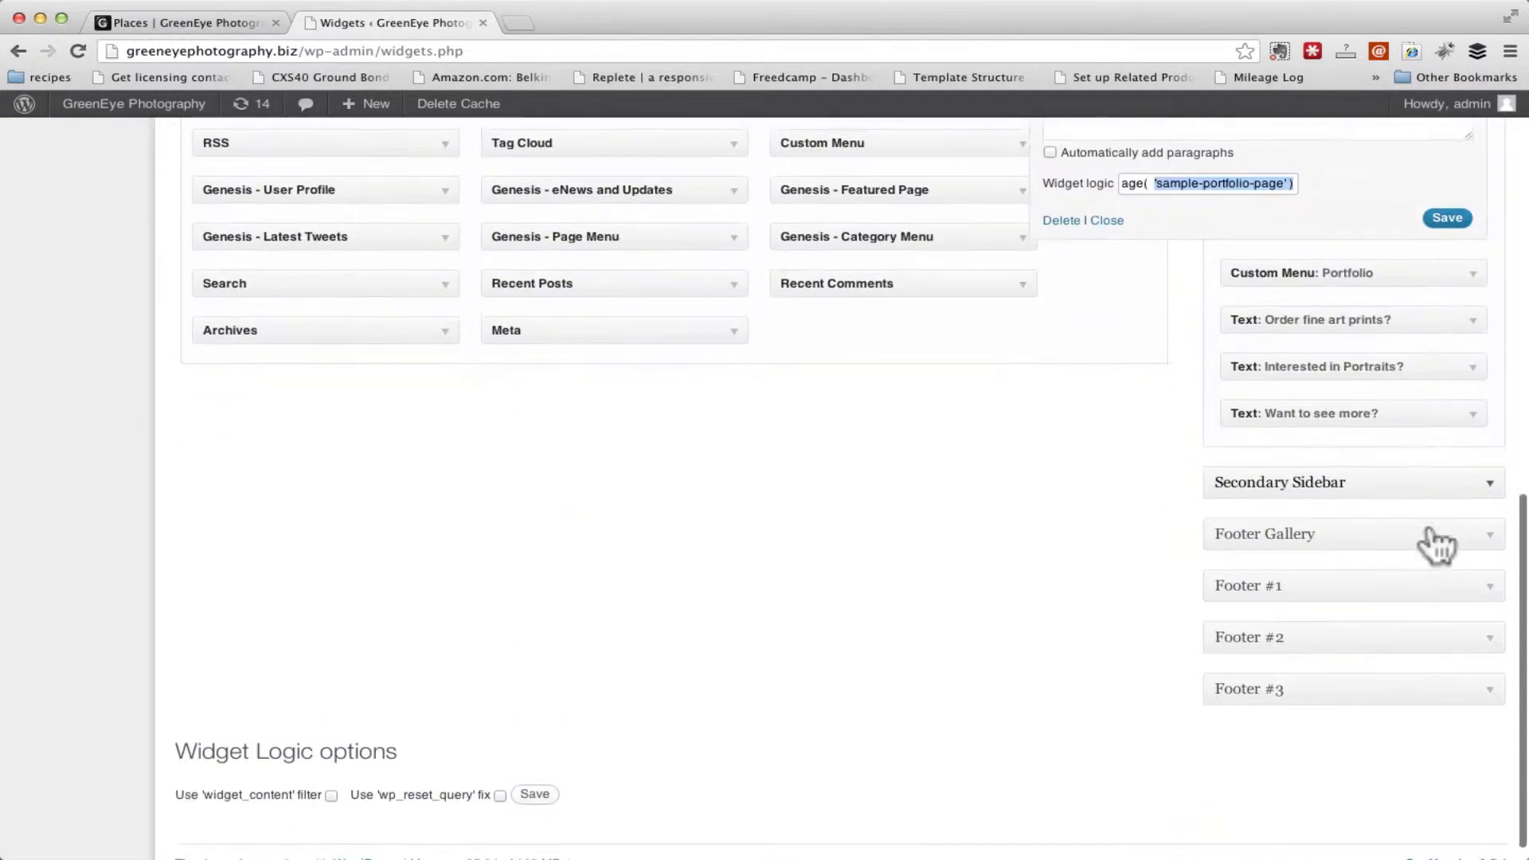
pyautogui.click(1488, 472)
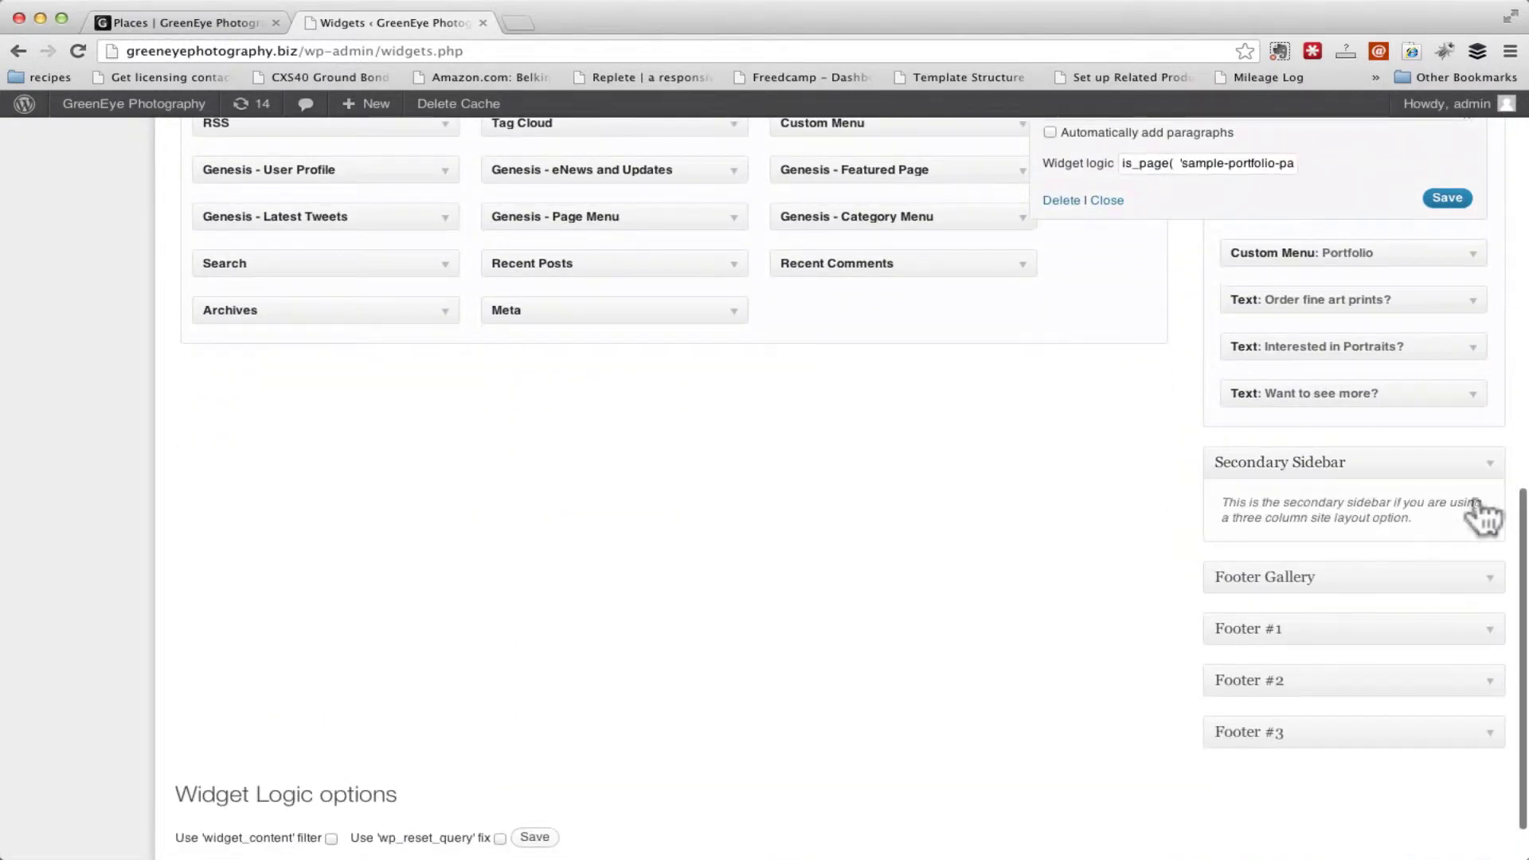
pyautogui.scroll(10, 1441, 522)
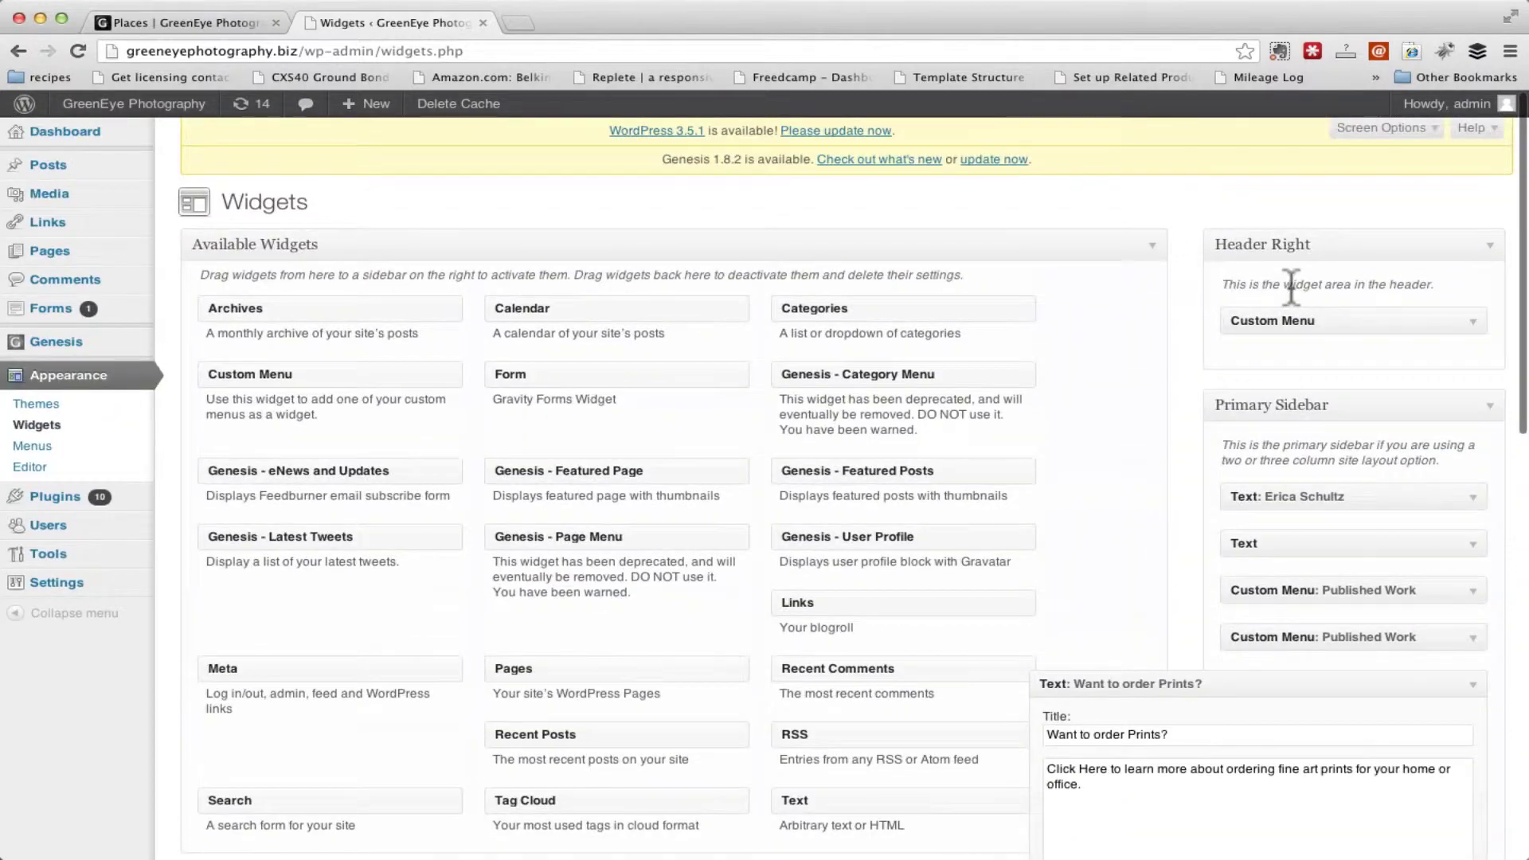
pyautogui.click(199, 20)
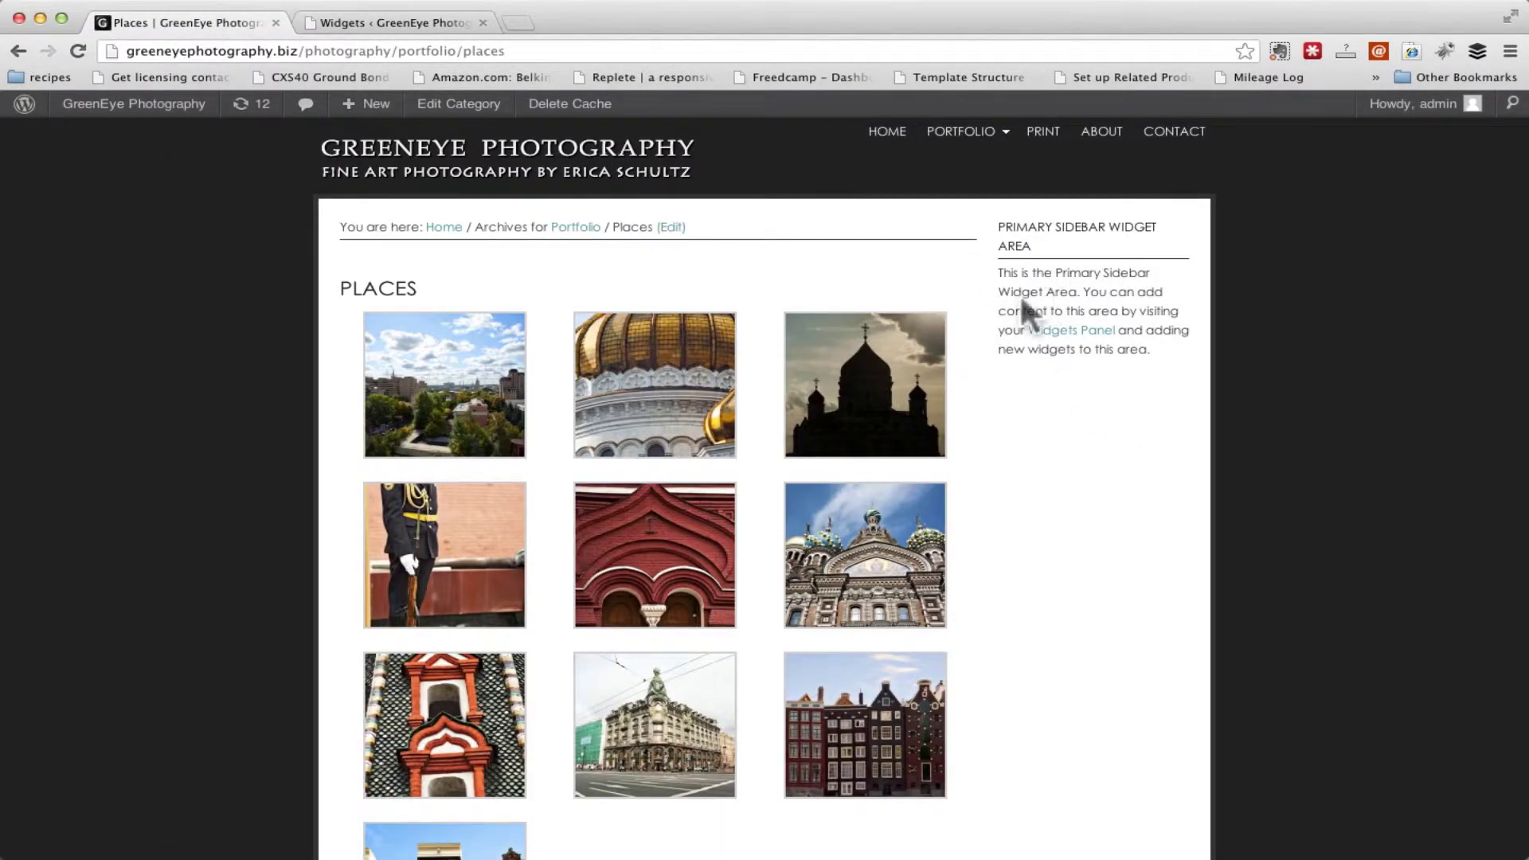
pyautogui.click(392, 21)
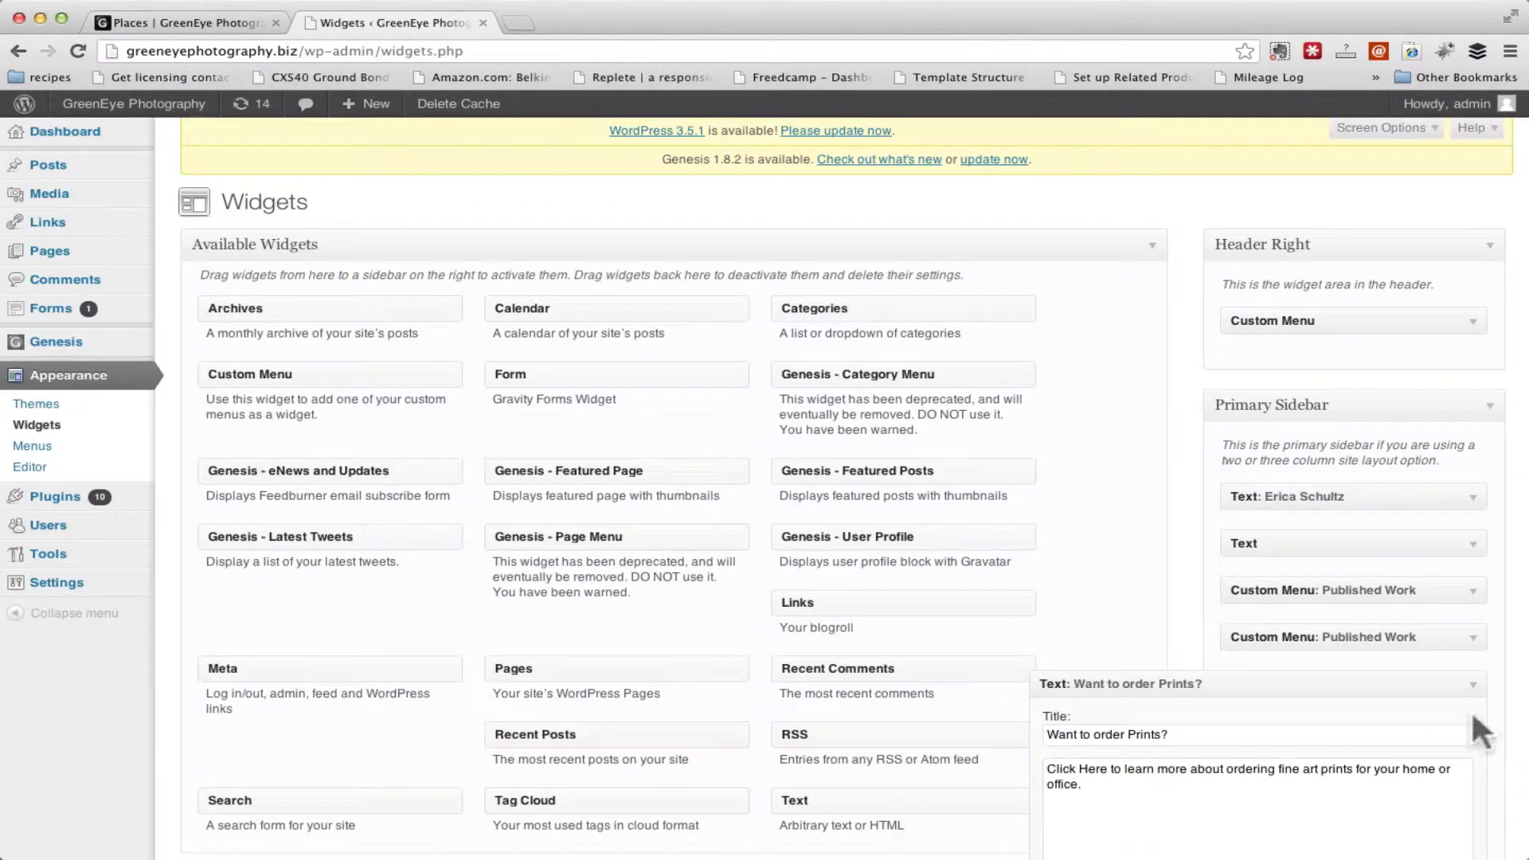
# Add the inactive Meta widget to the Secondary Sidebar and reload the Places page to check its sidebar.
pyautogui.scroll(-1, 1342, 596)
pyautogui.scroll(-10, 1341, 597)
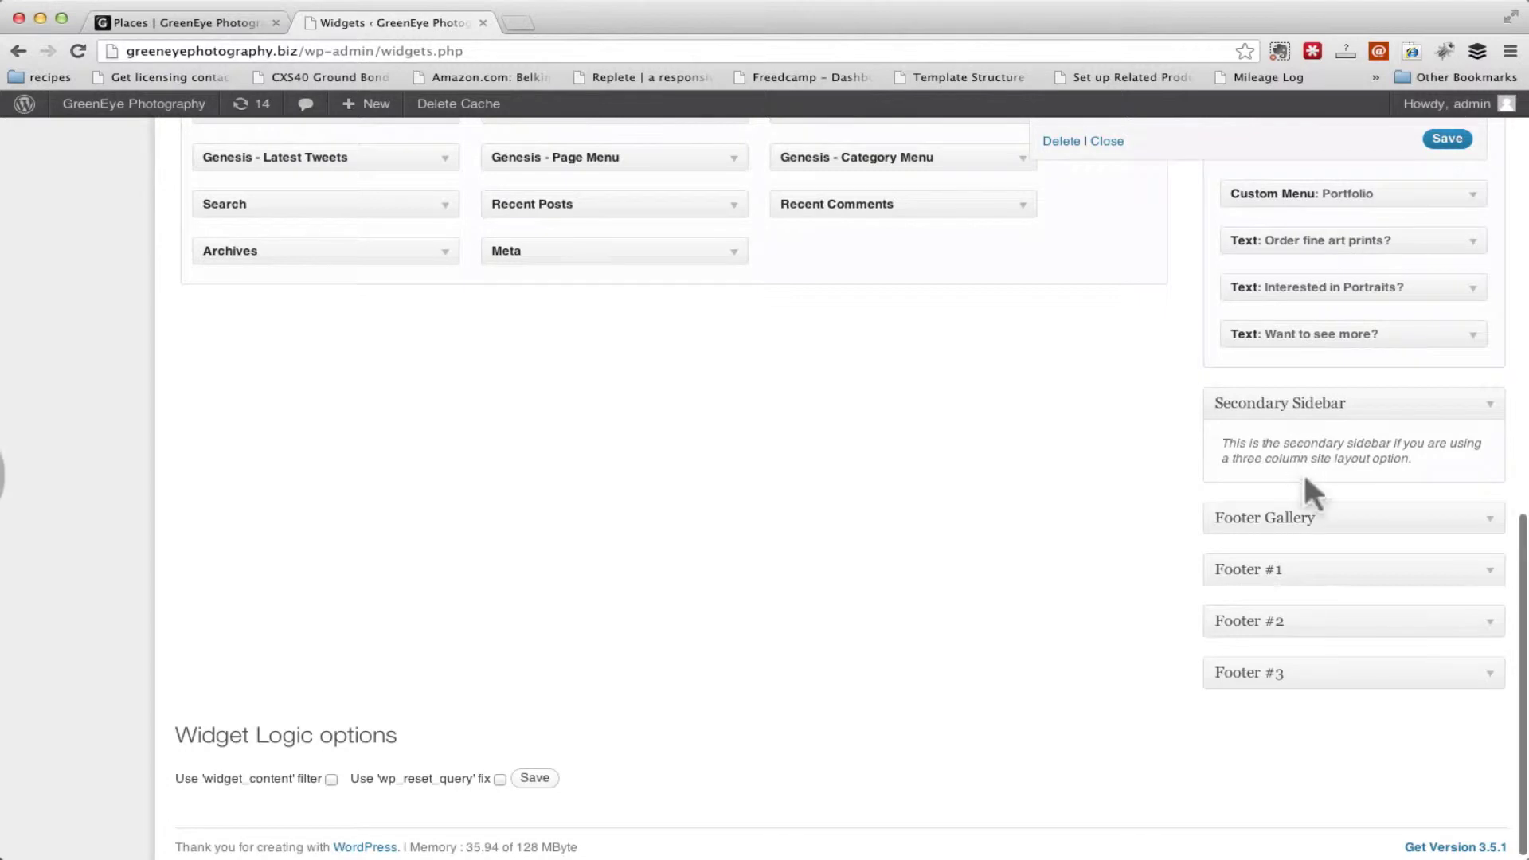
pyautogui.moveTo(631, 246); pyautogui.dragTo(1404, 451)
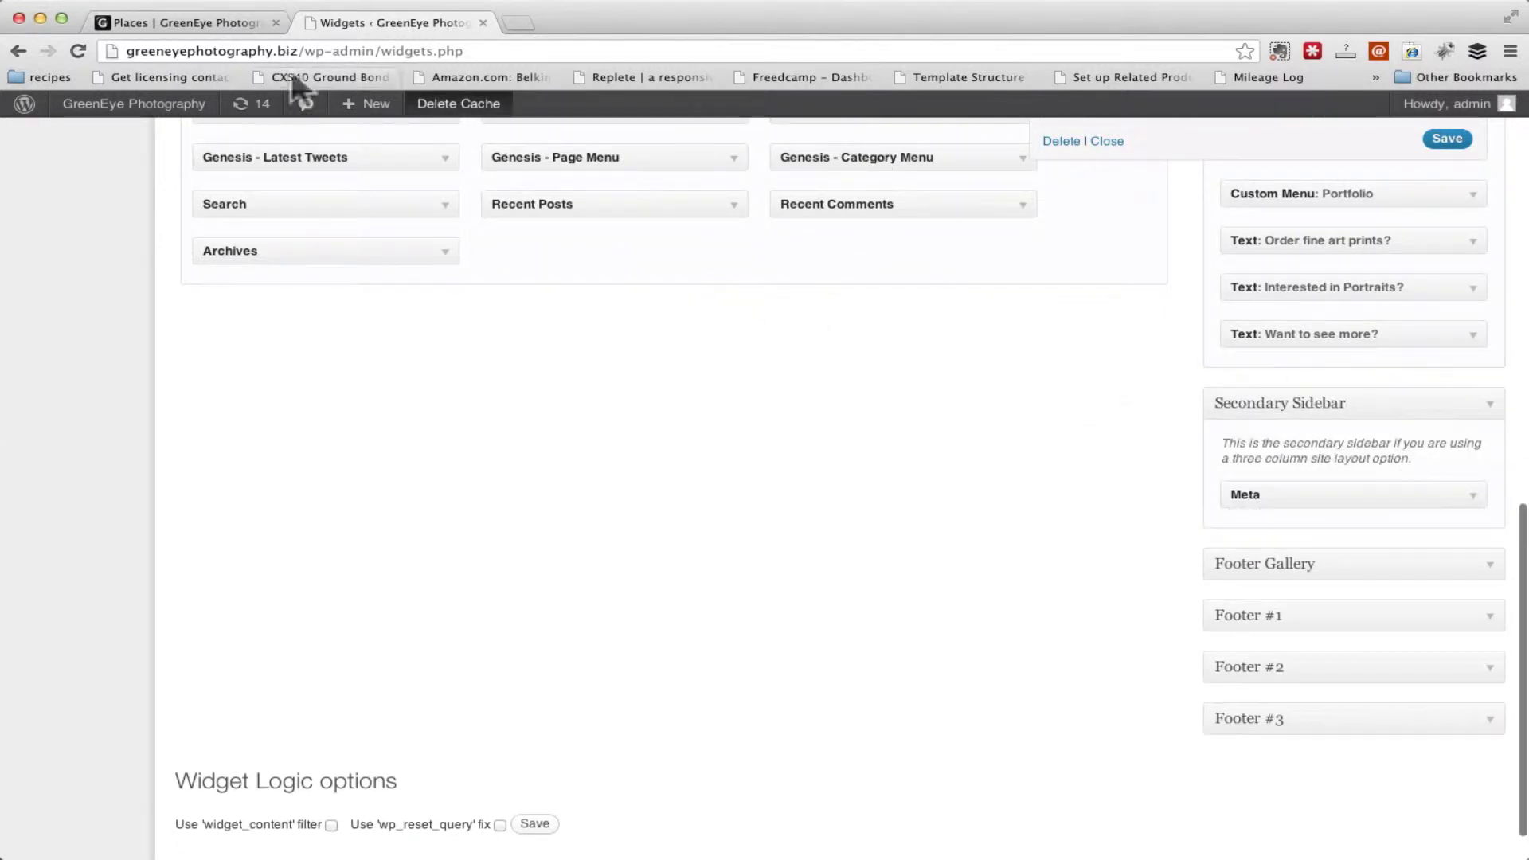
pyautogui.click(165, 21)
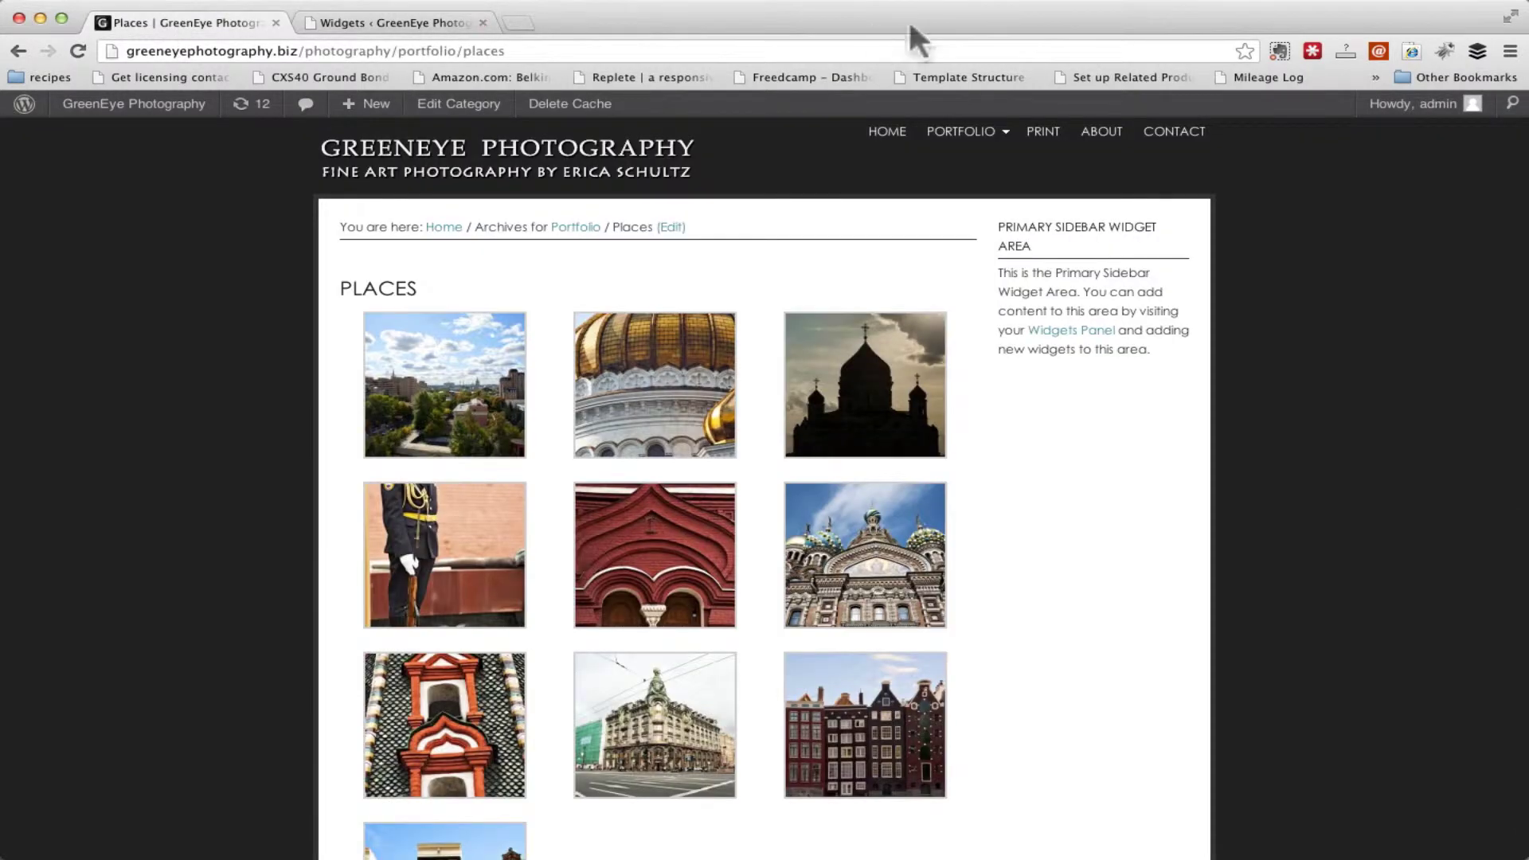
pyautogui.click(83, 55)
# Delete the Meta widget from the Secondary Sidebar.
pyautogui.click(343, 22)
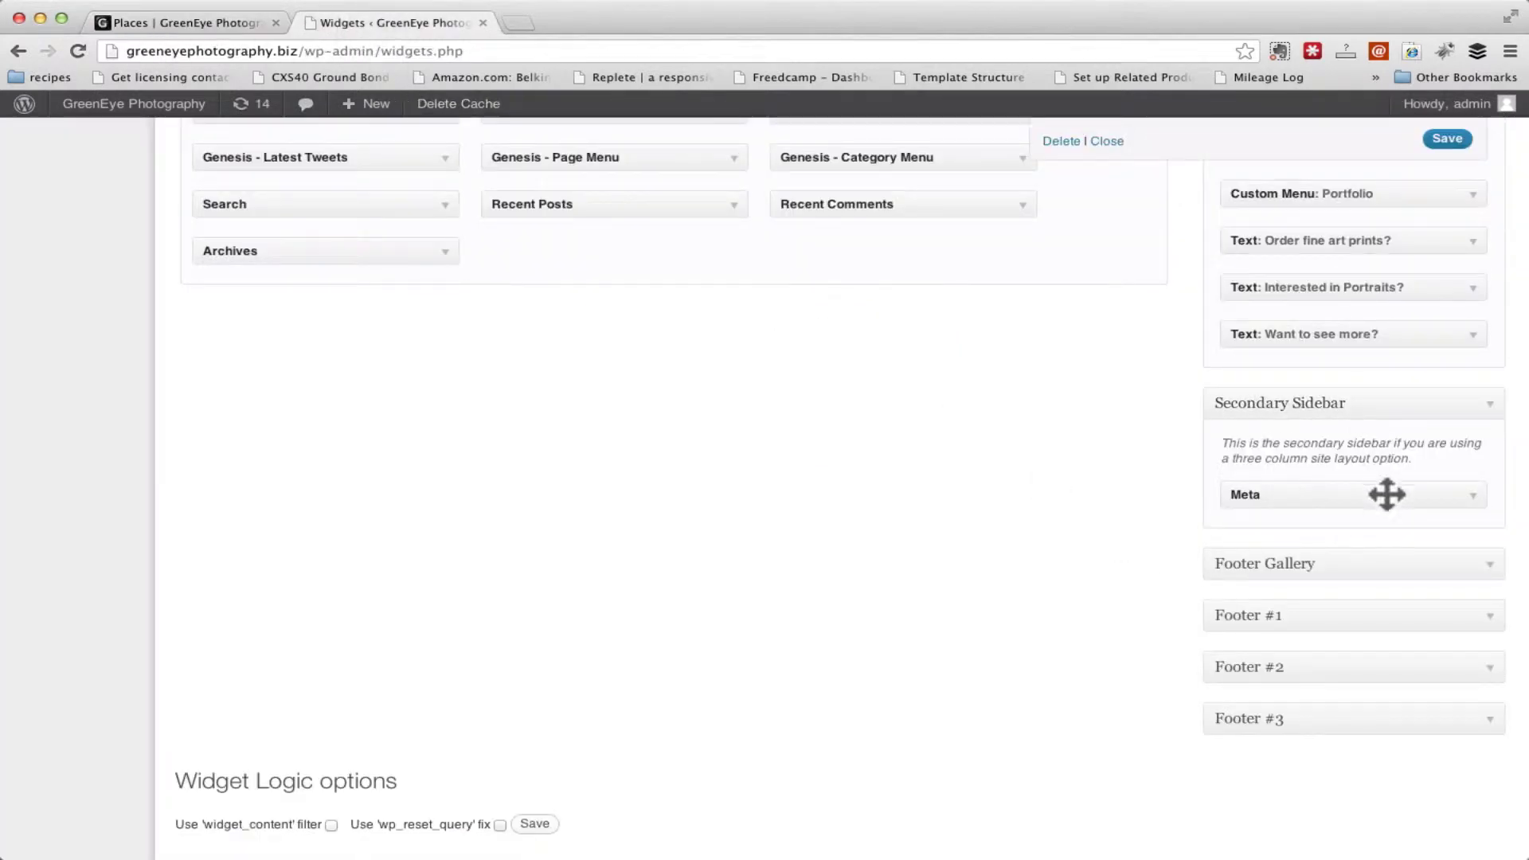
pyautogui.click(1471, 495)
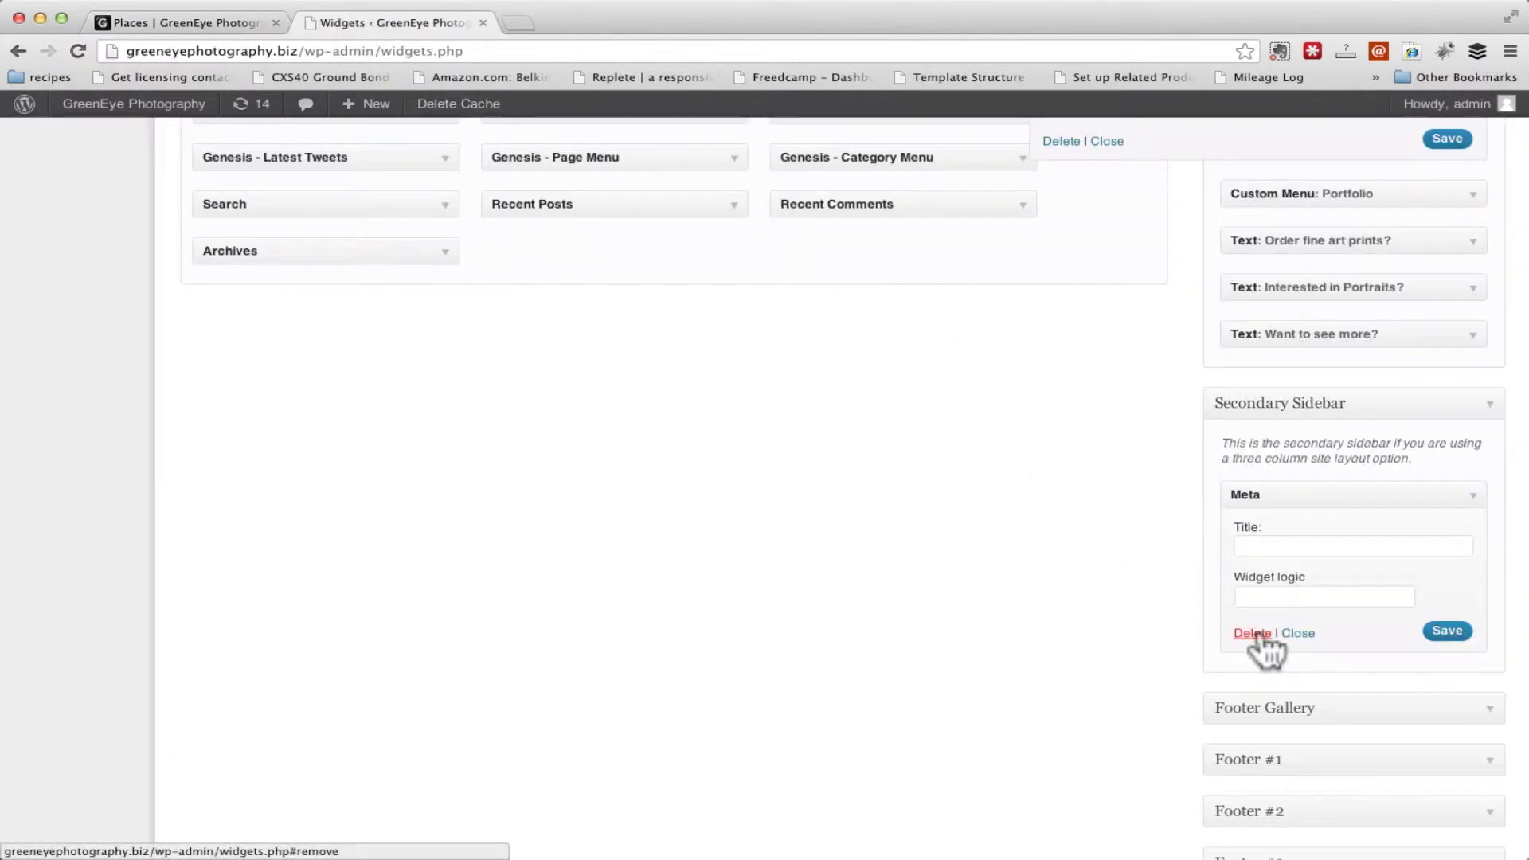
pyautogui.click(1248, 634)
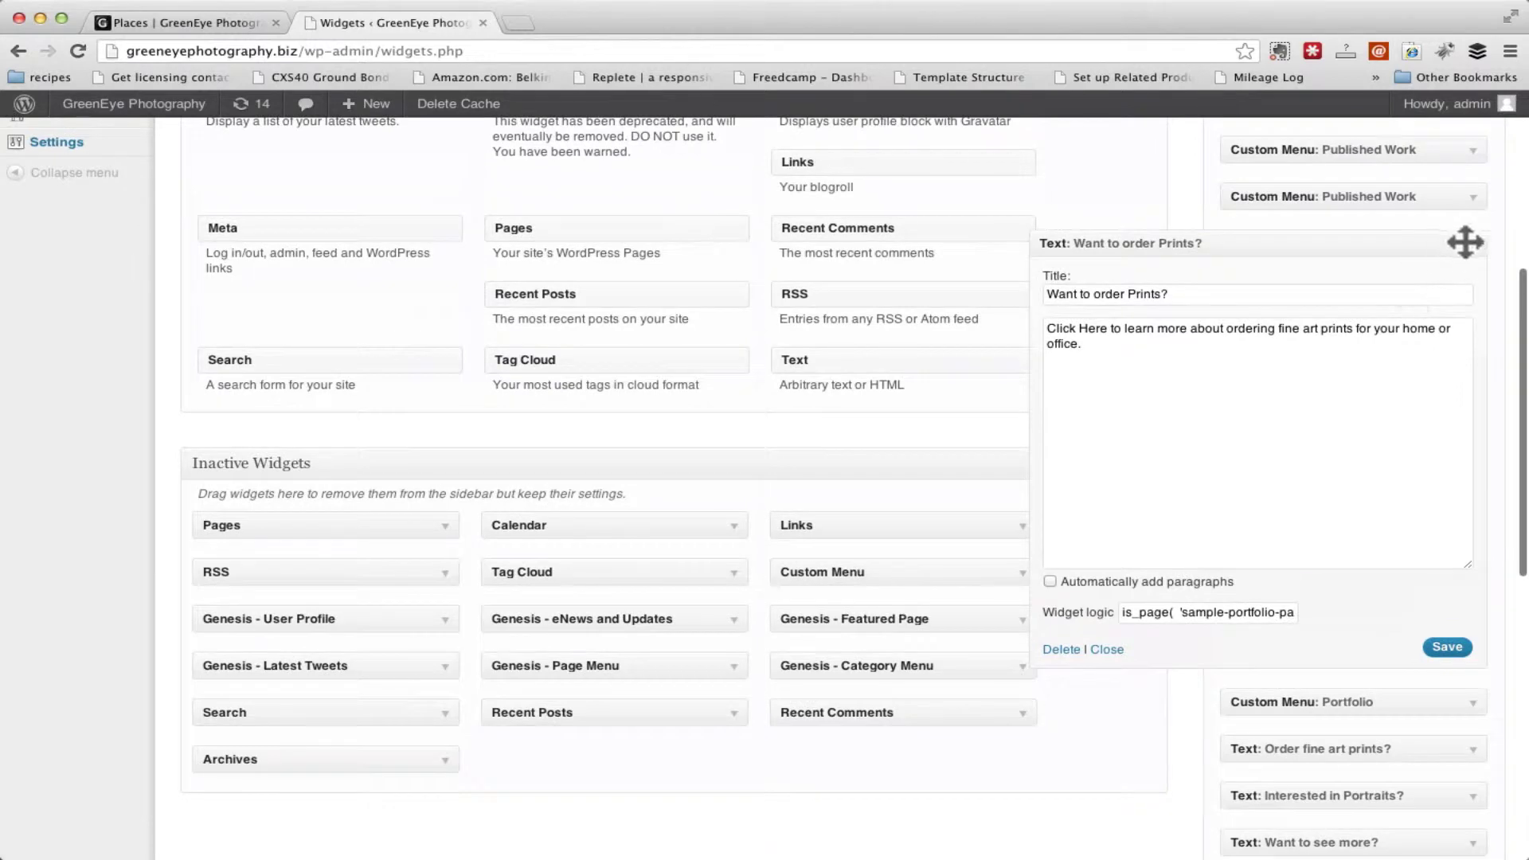
# Add the Links widget at the start of the Primary Sidebar and reload the Places page to check its sidebar.
pyautogui.click(1460, 250)
pyautogui.scroll(10, 1335, 290)
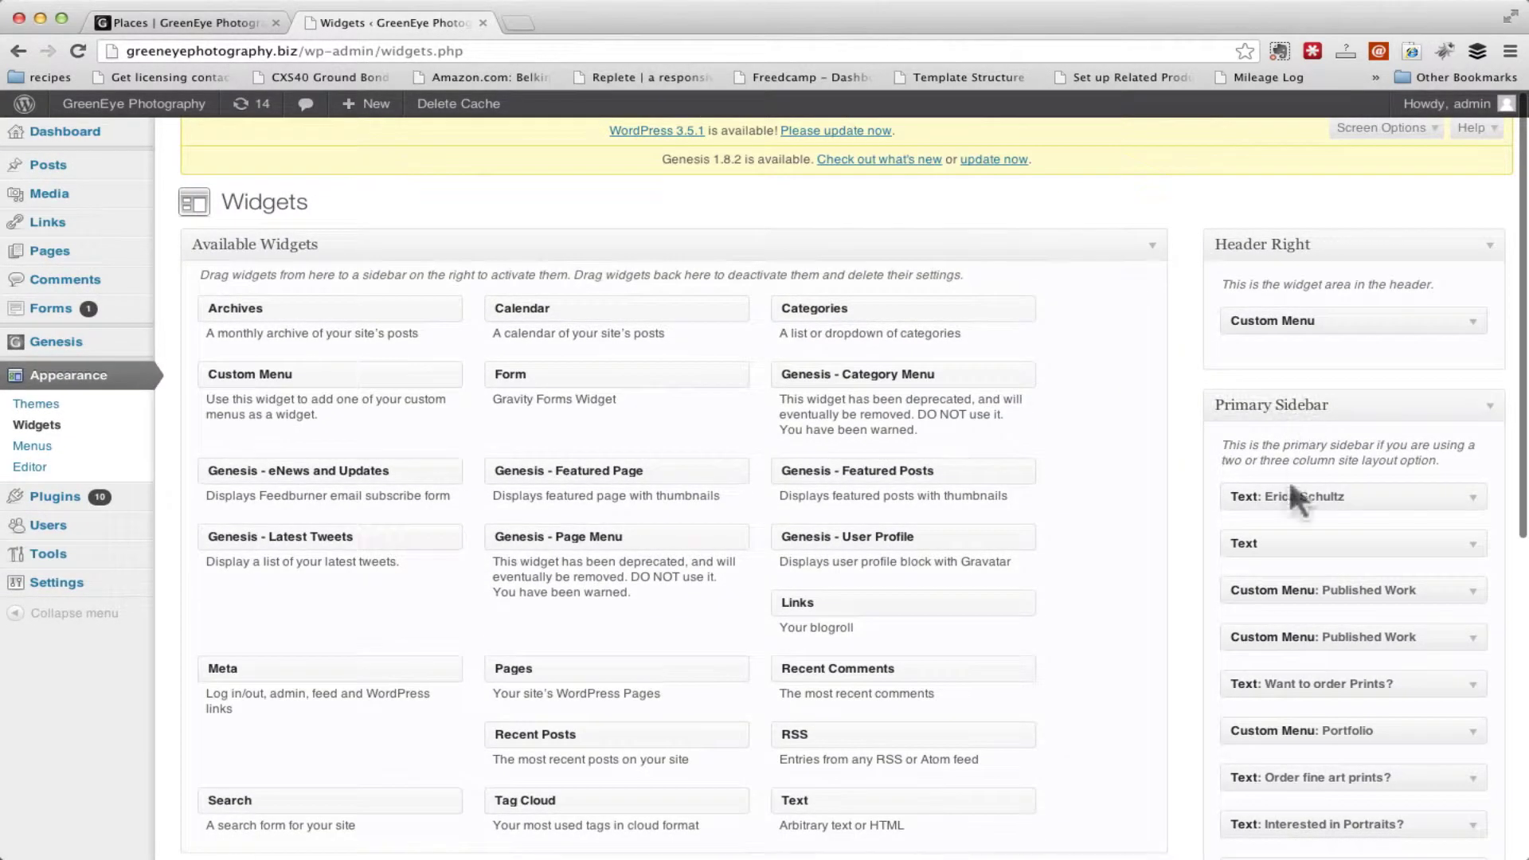
pyautogui.moveTo(852, 604); pyautogui.dragTo(1330, 466)
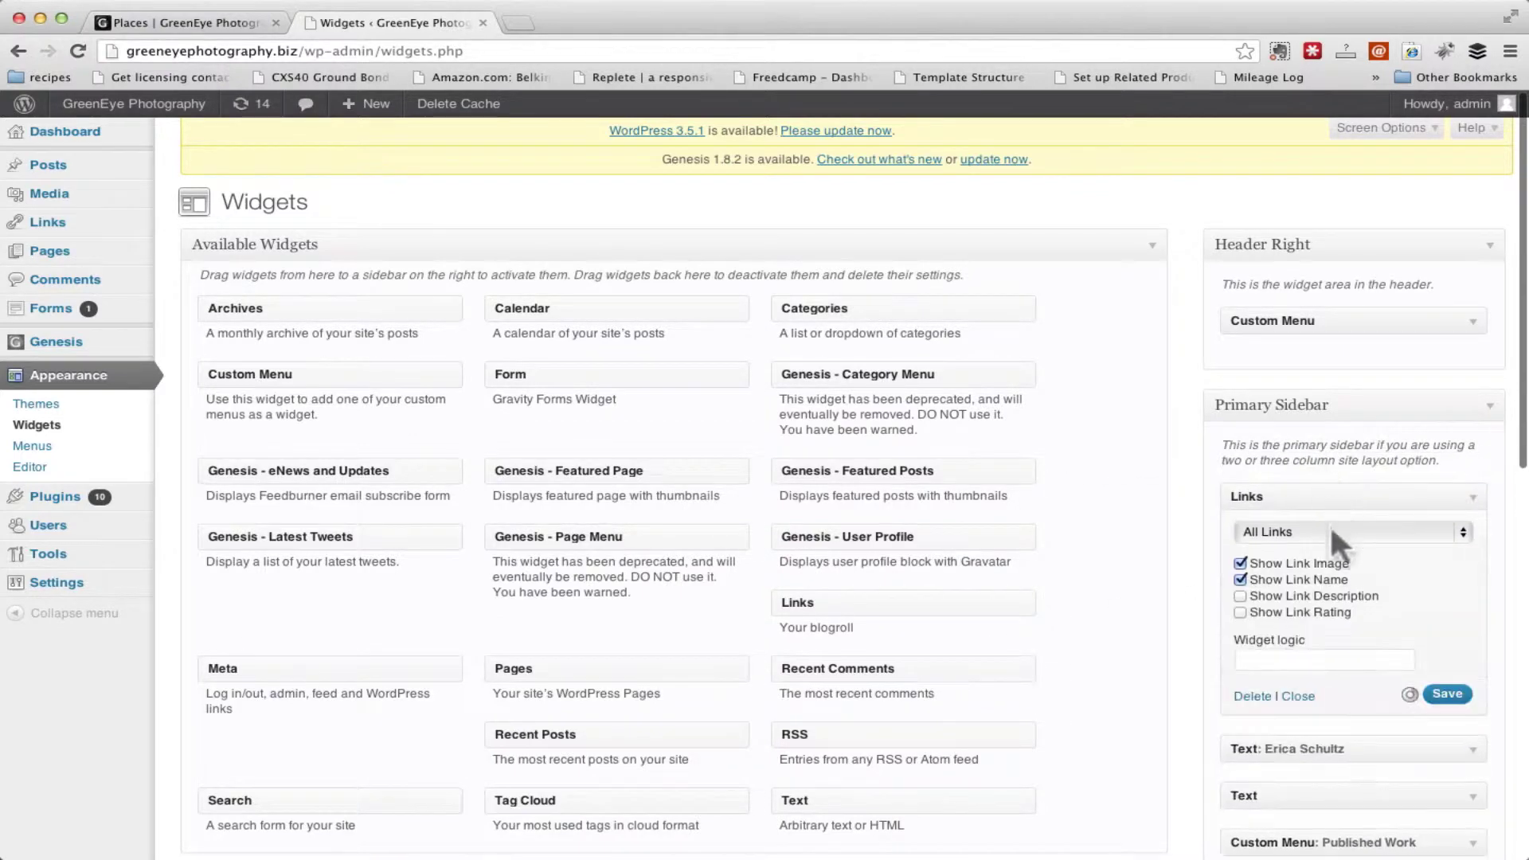
pyautogui.click(179, 21)
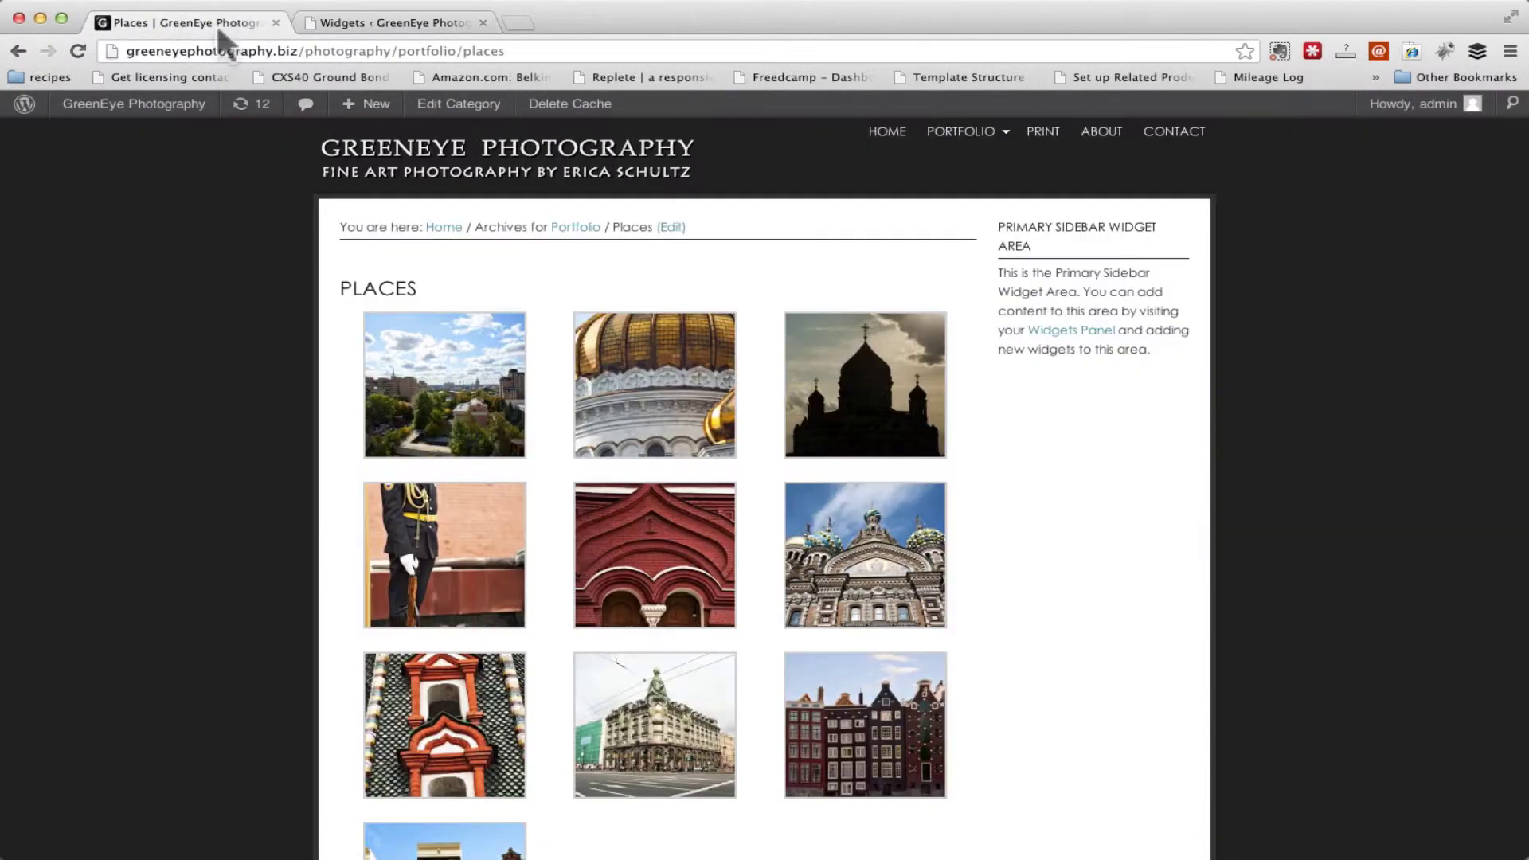
pyautogui.click(78, 53)
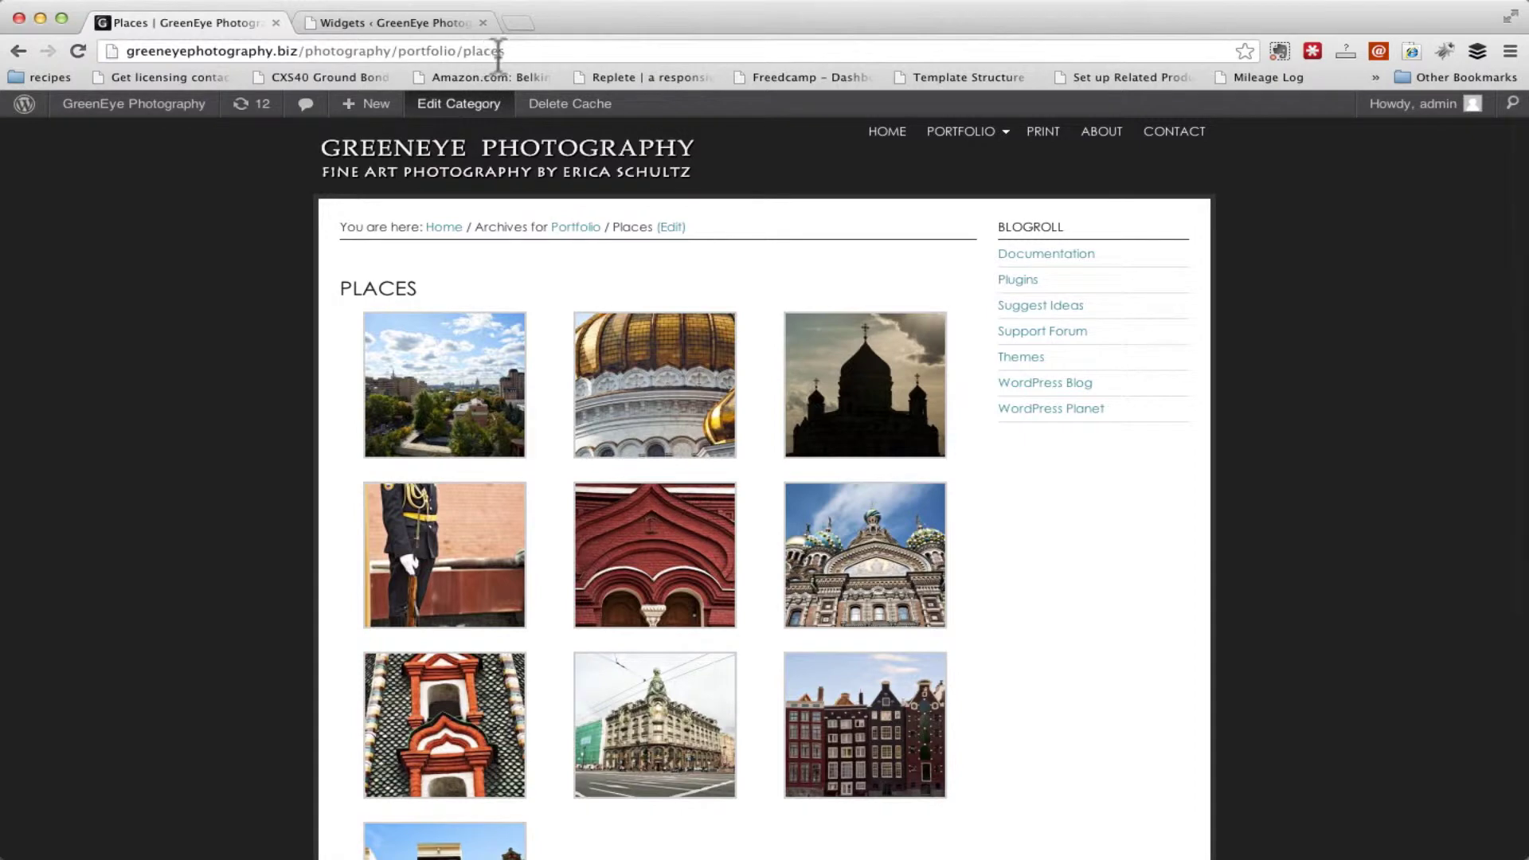
# Open the Flora portfolio page and examine the widgets in its sidebar.
pyautogui.moveTo(980, 139)
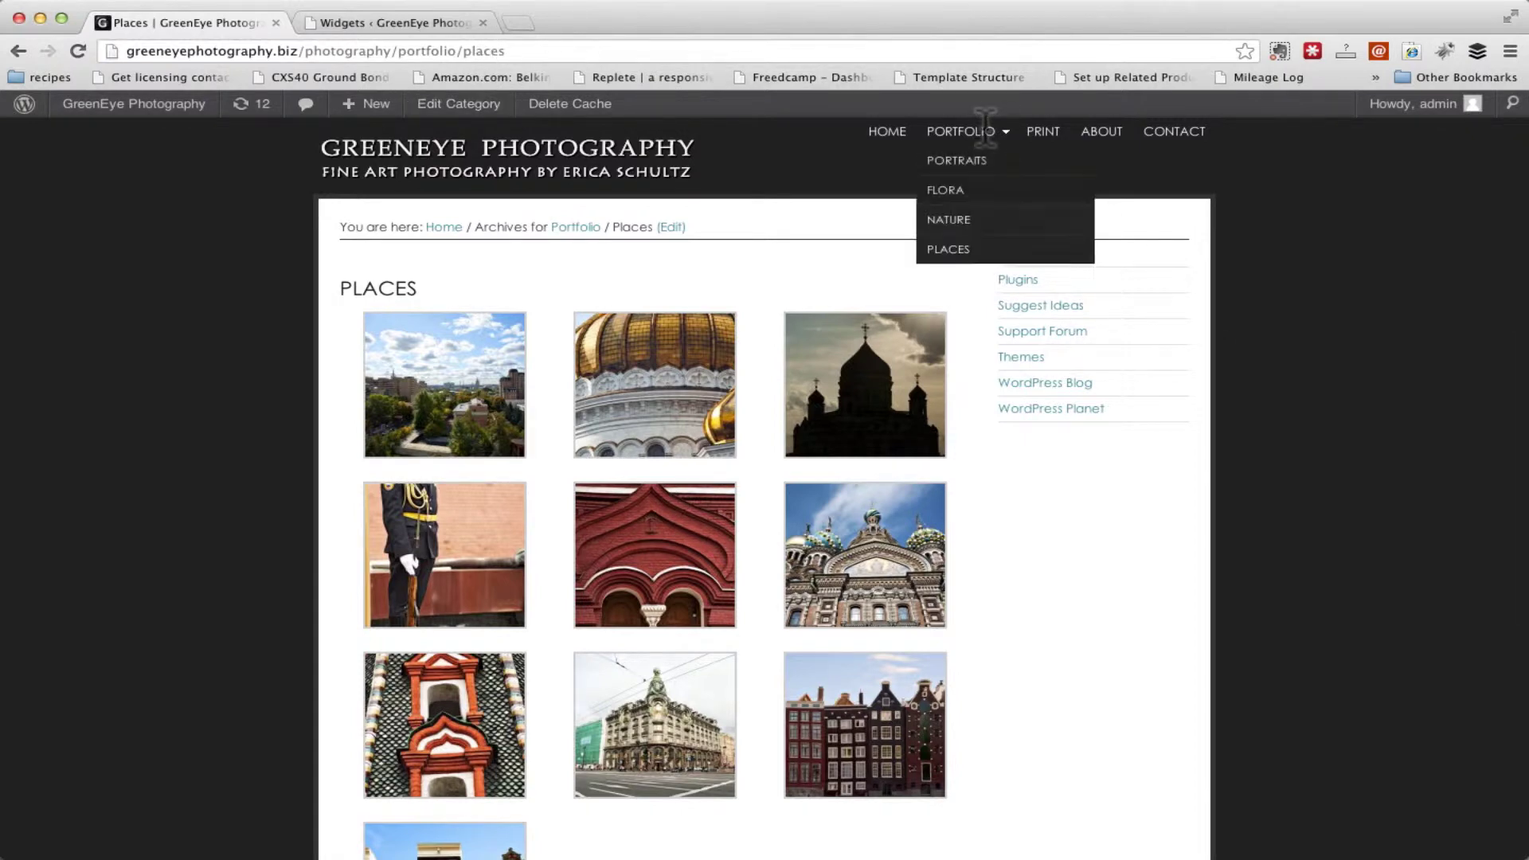
pyautogui.click(961, 199)
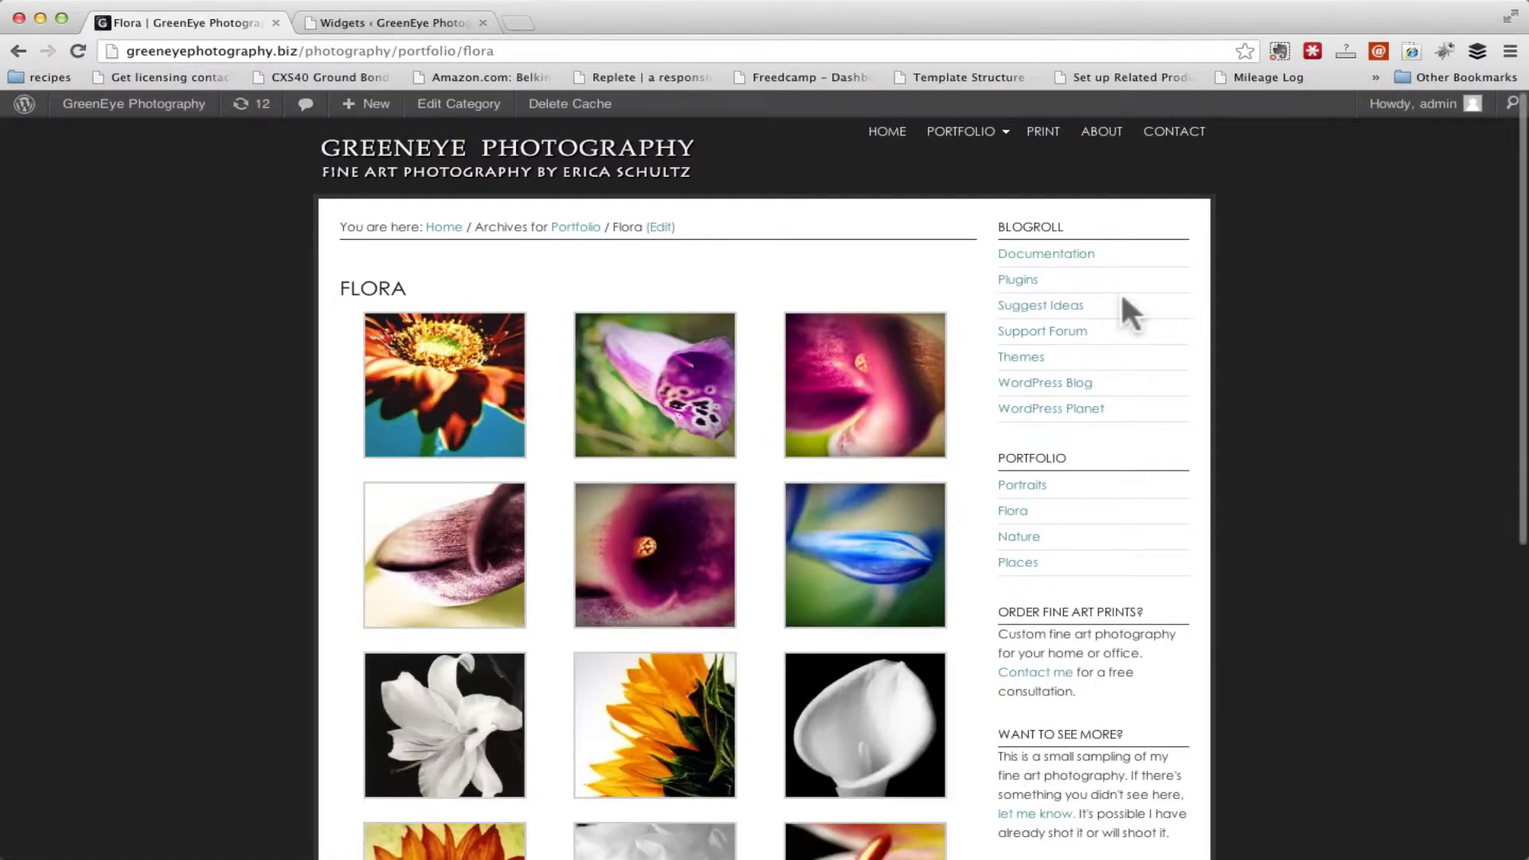
pyautogui.scroll(-7, 1067, 717)
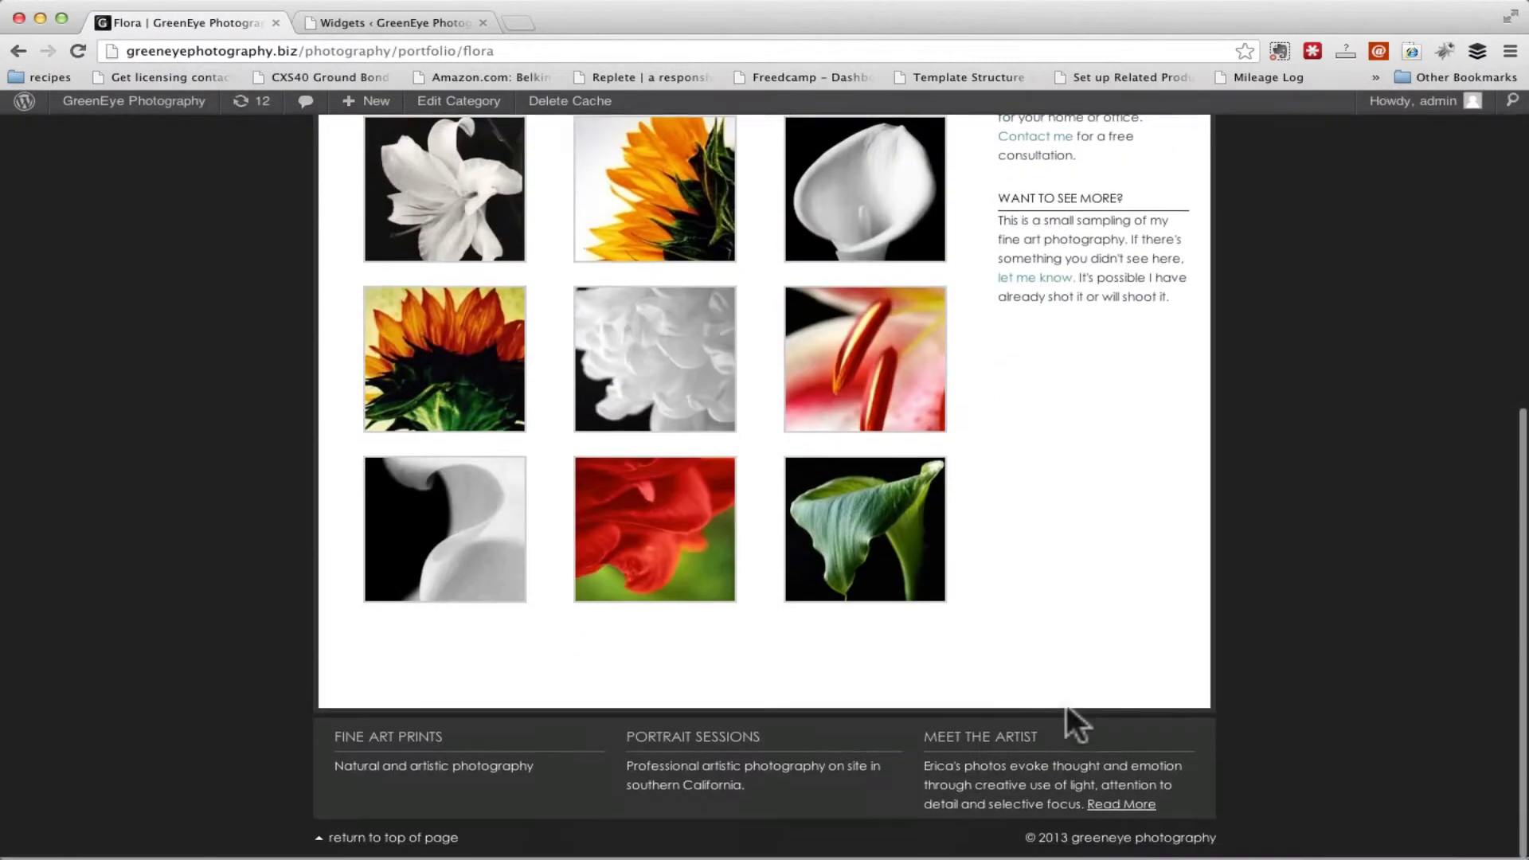
pyautogui.scroll(8, 1067, 705)
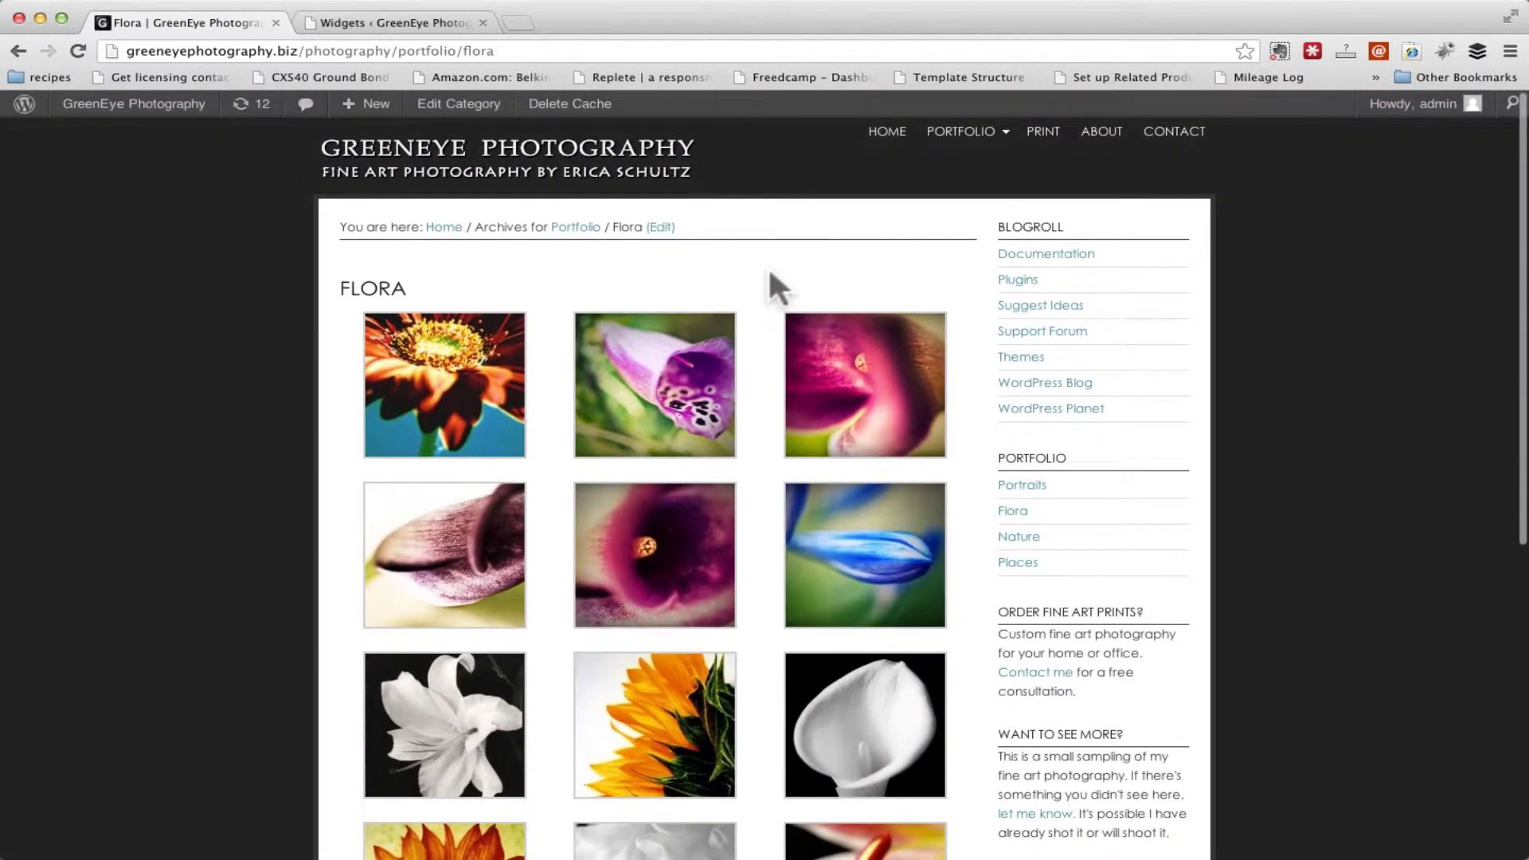
# Delete the Links widget from the Primary Sidebar.
pyautogui.click(359, 24)
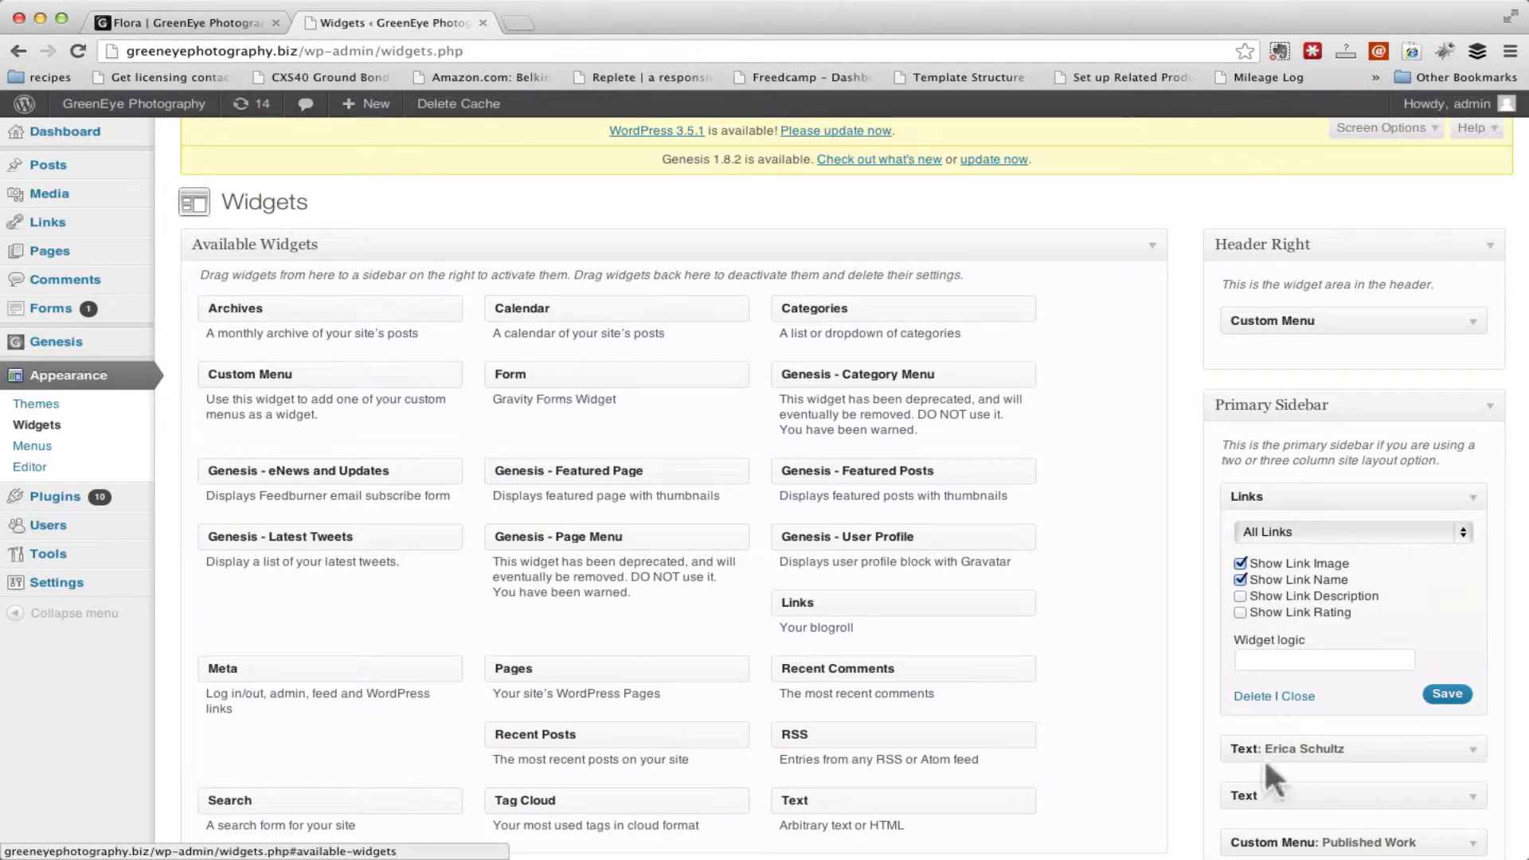
pyautogui.click(1254, 697)
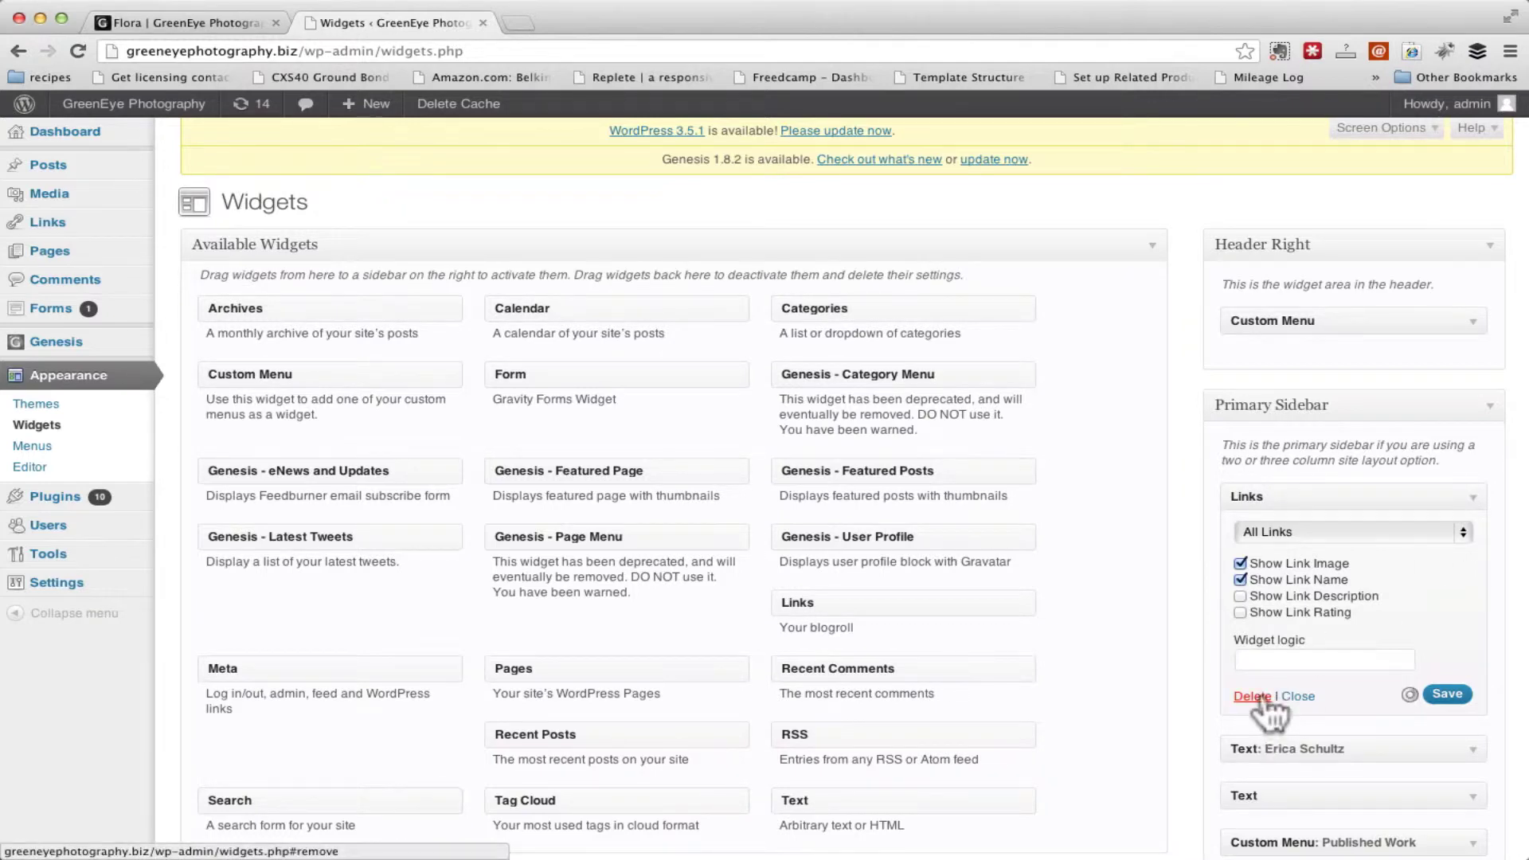
pyautogui.click(177, 24)
pyautogui.click(385, 22)
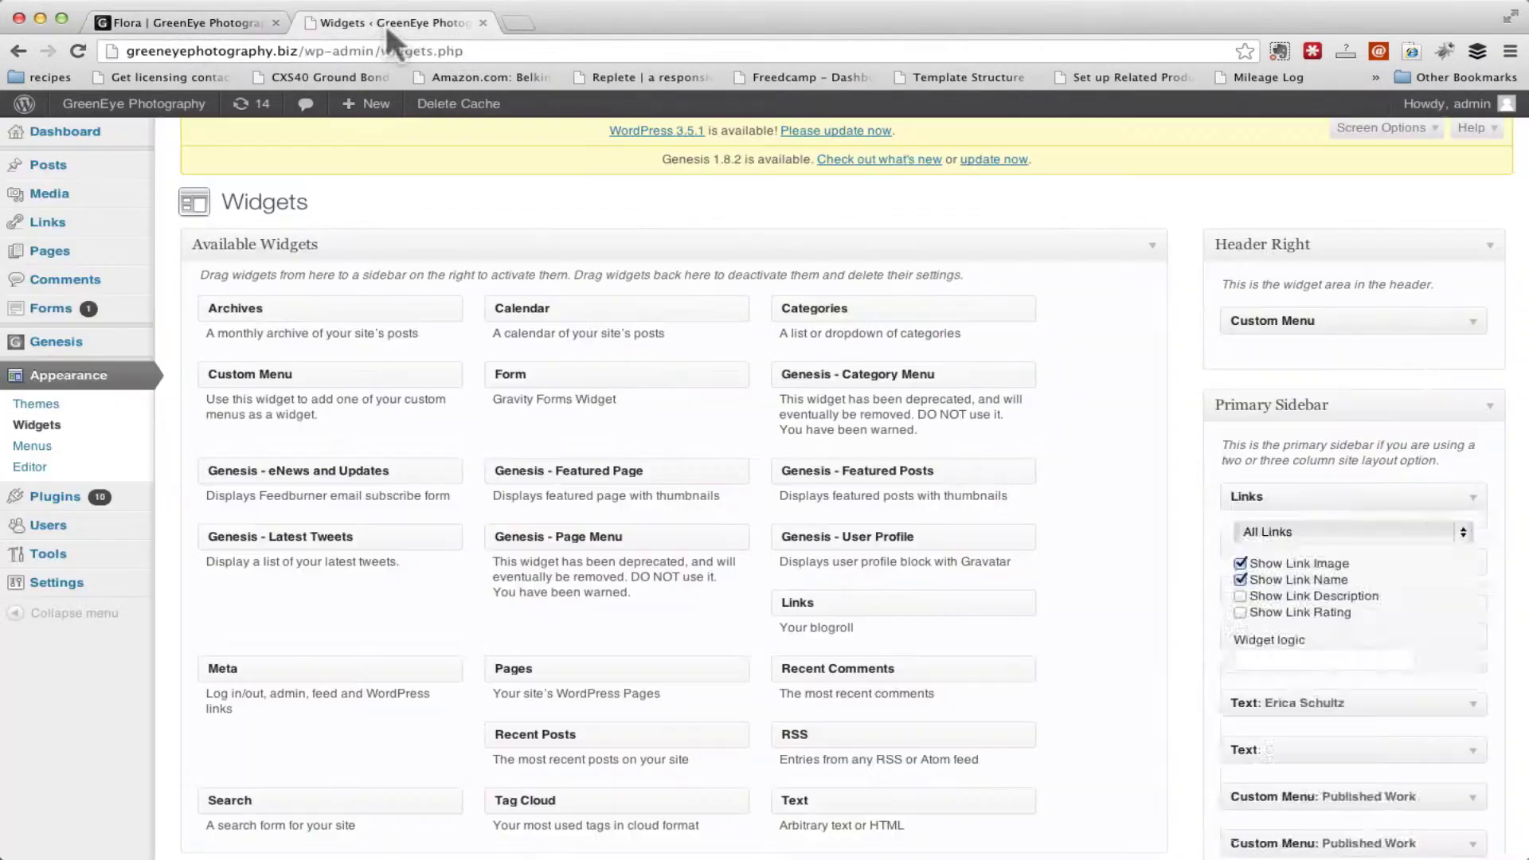
# Open the Places portfolio page in a separate tab and reload the Flora page to compare their sidebars.
pyautogui.click(105, 24)
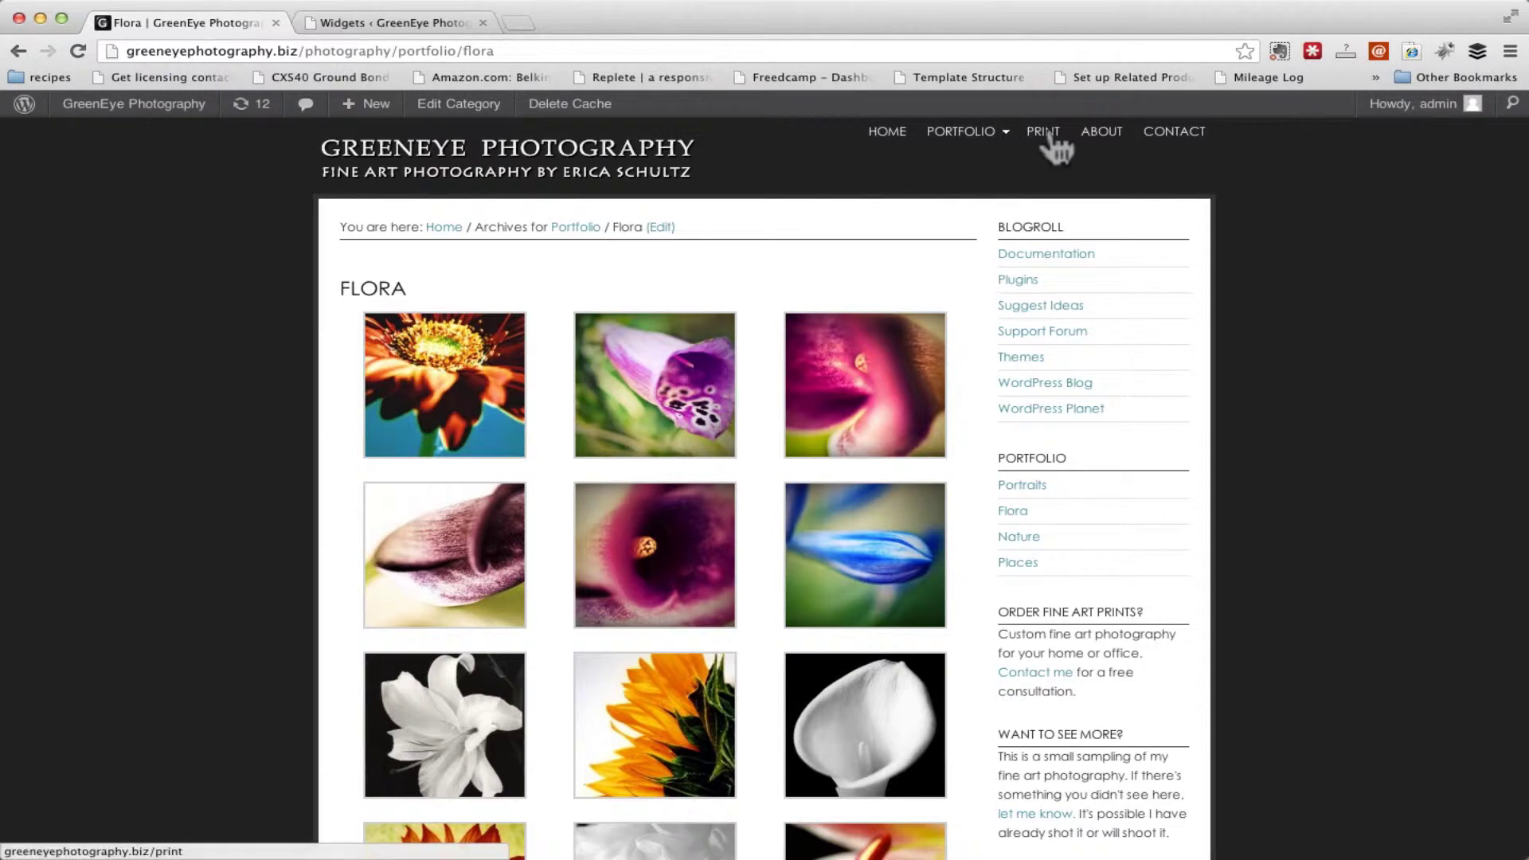
pyautogui.moveTo(964, 132)
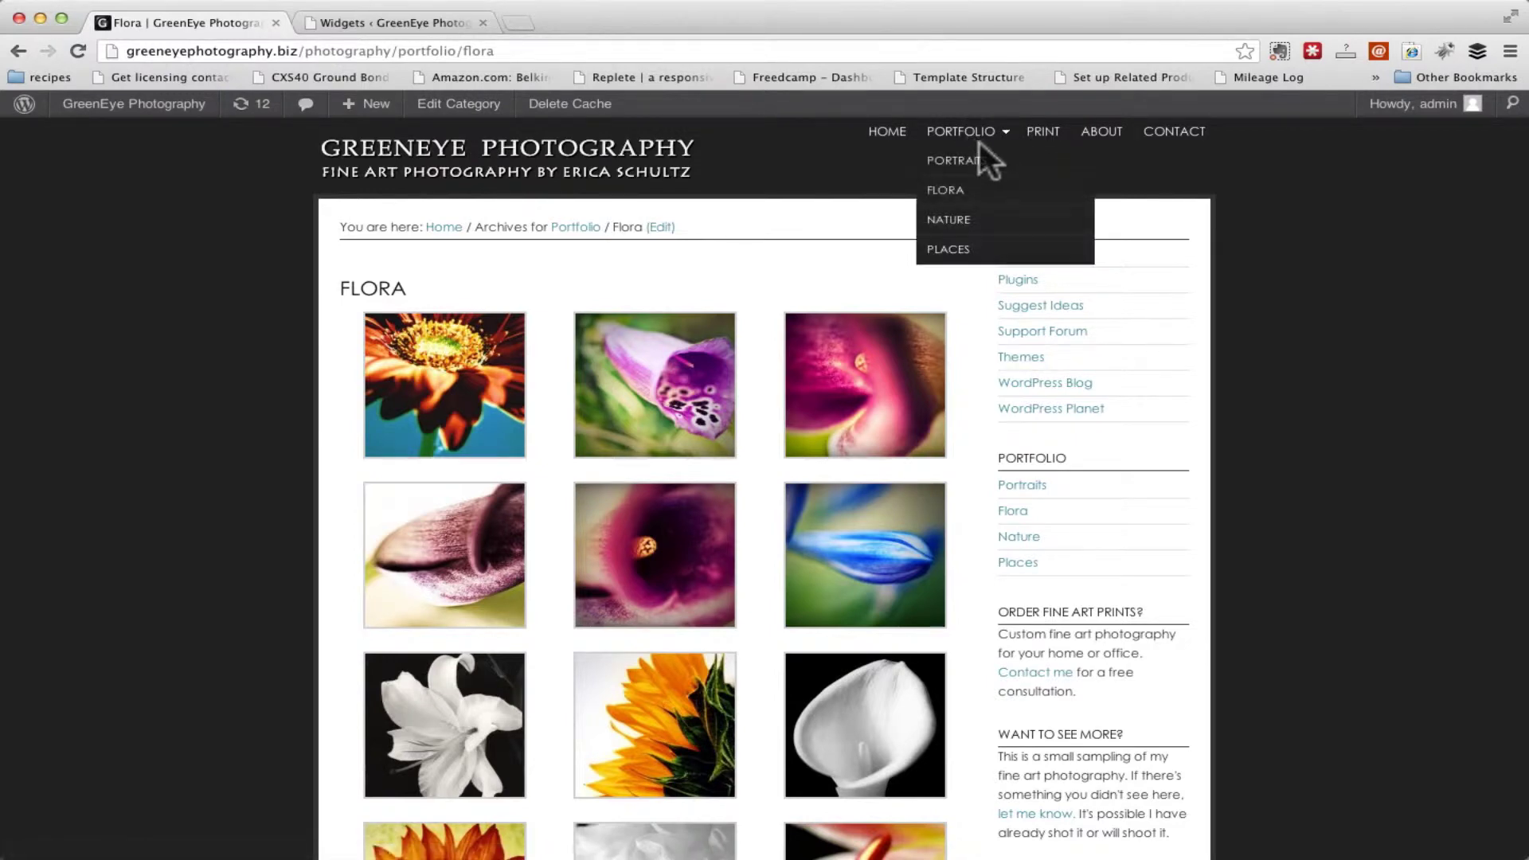
pyautogui.keyDown('super'); pyautogui.click(948, 249); pyautogui.keyUp('super')
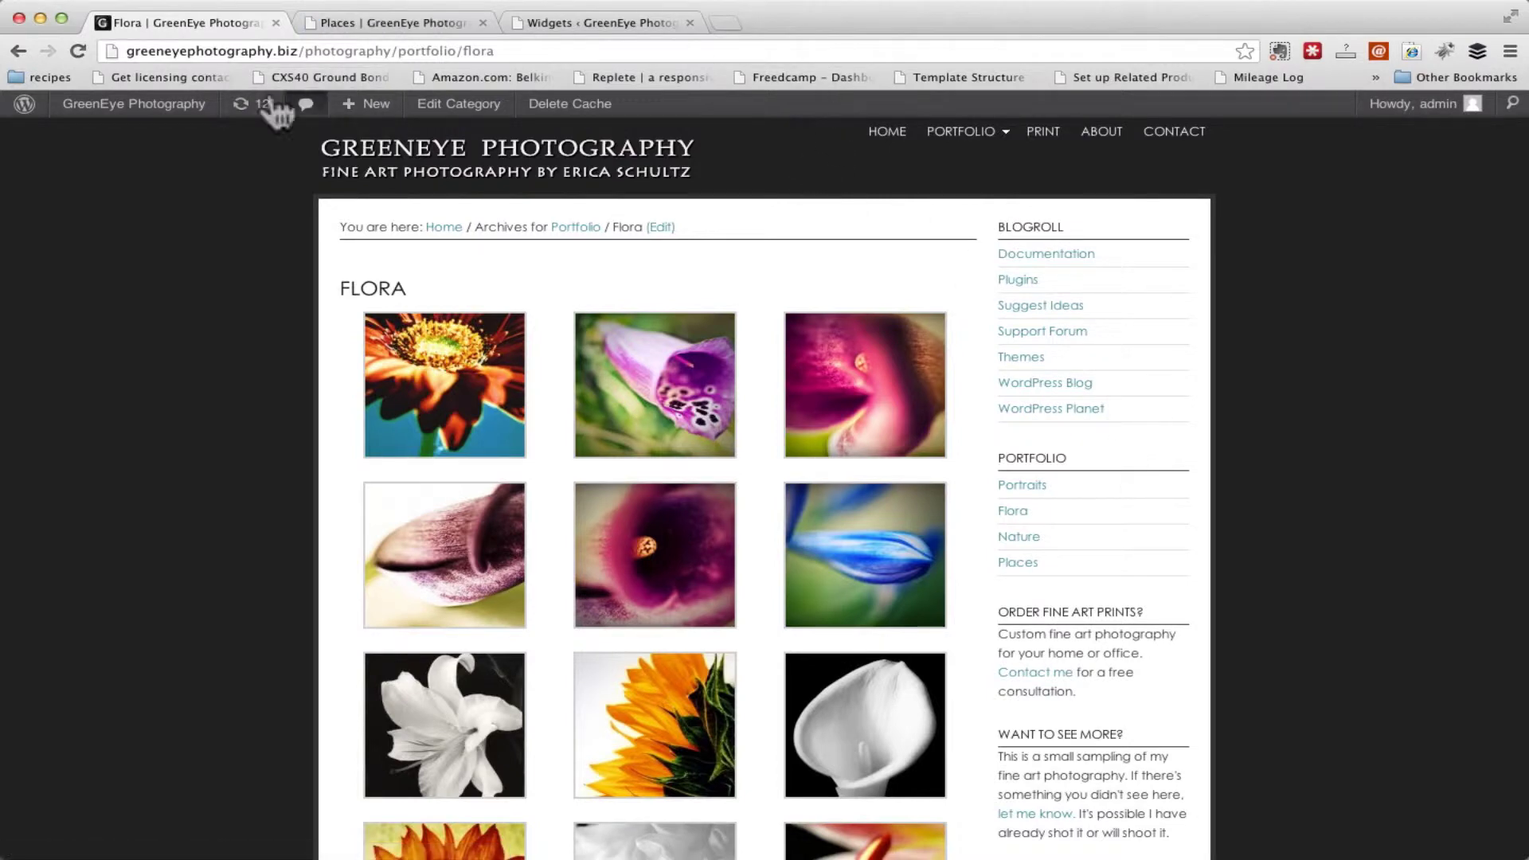
pyautogui.click(78, 51)
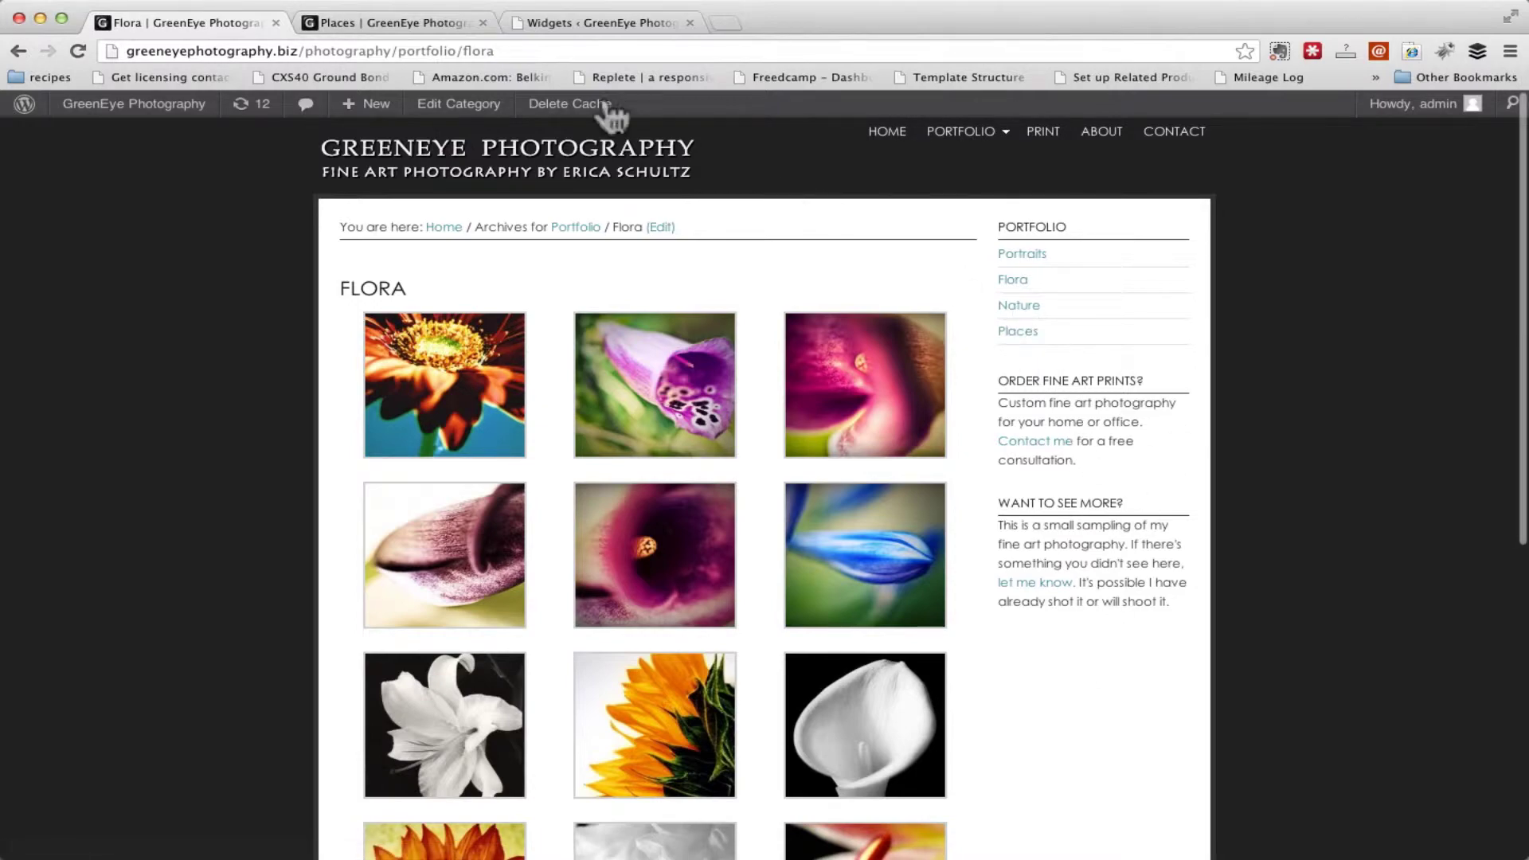
pyautogui.click(402, 28)
# Open the settings of the "Portfolio" custom menu widget in the Primary Sidebar and read the category list in its widget logic.
pyautogui.click(598, 22)
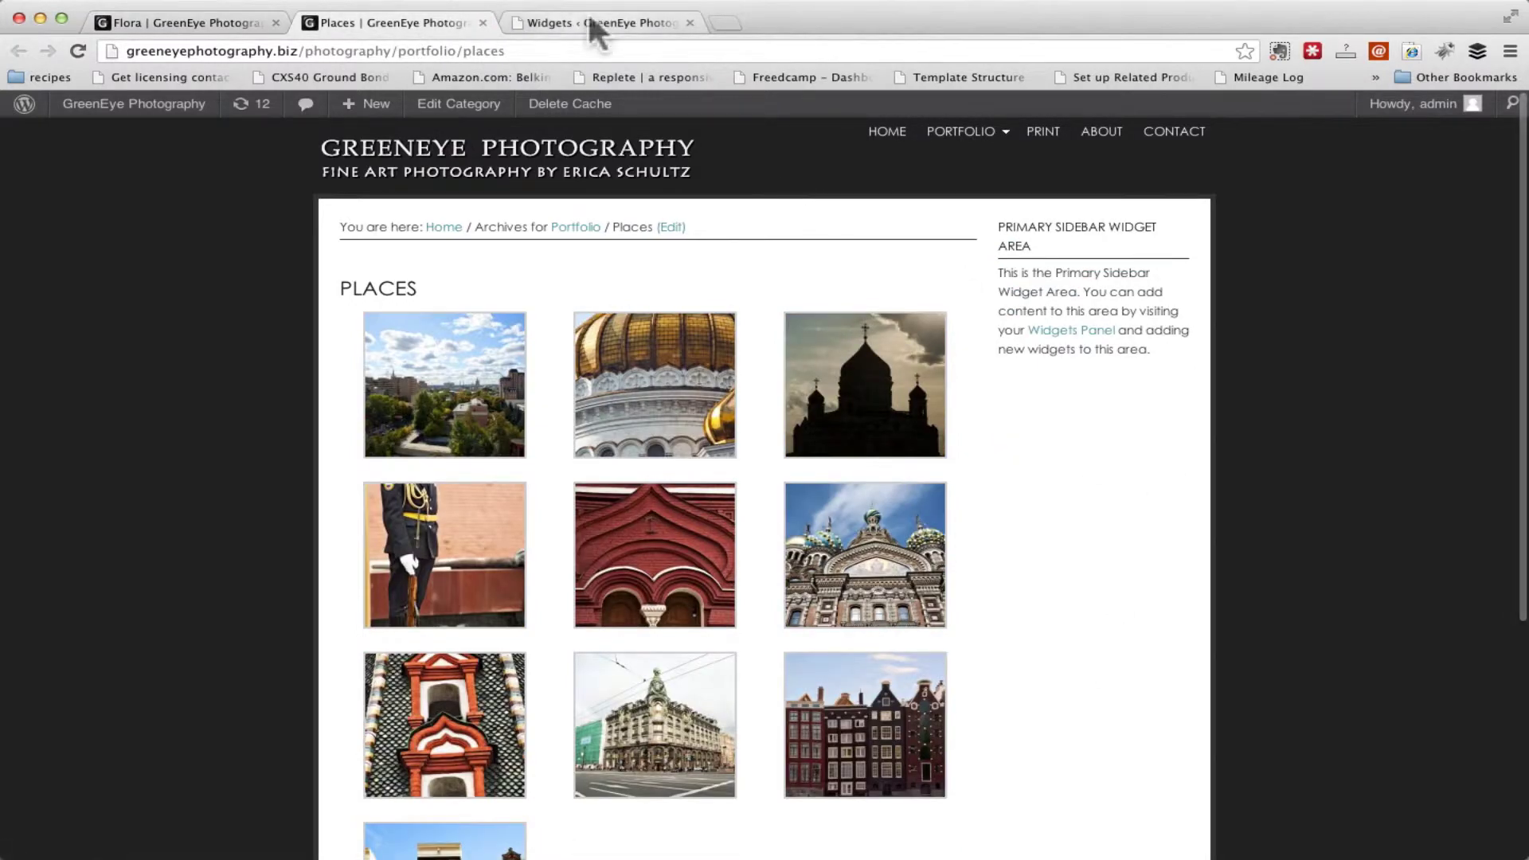
pyautogui.scroll(-3, 1334, 510)
pyautogui.scroll(-3, 1330, 505)
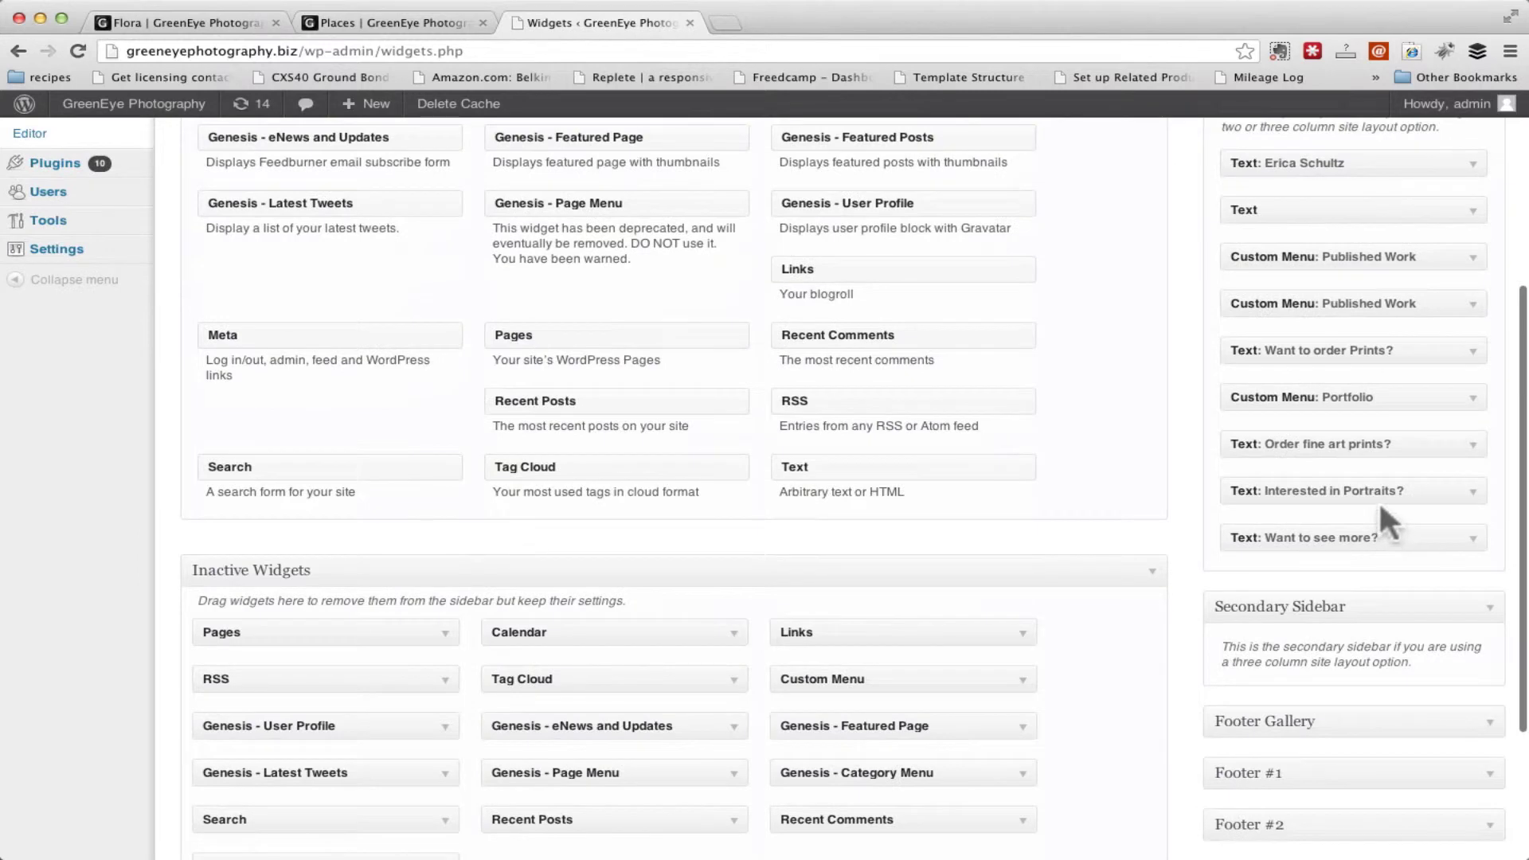
pyautogui.scroll(1, 1378, 499)
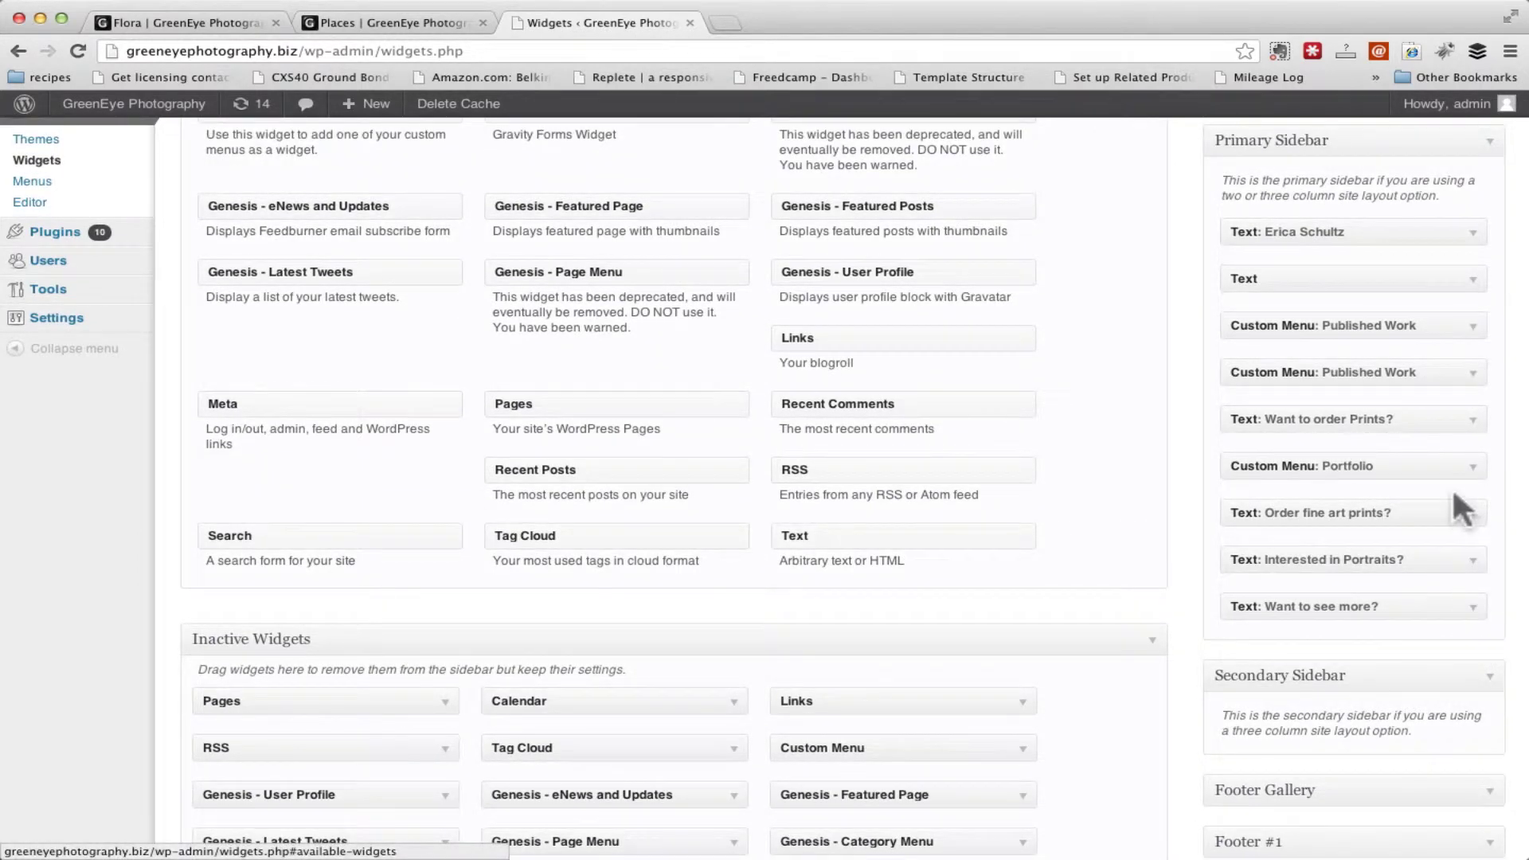
pyautogui.click(1472, 468)
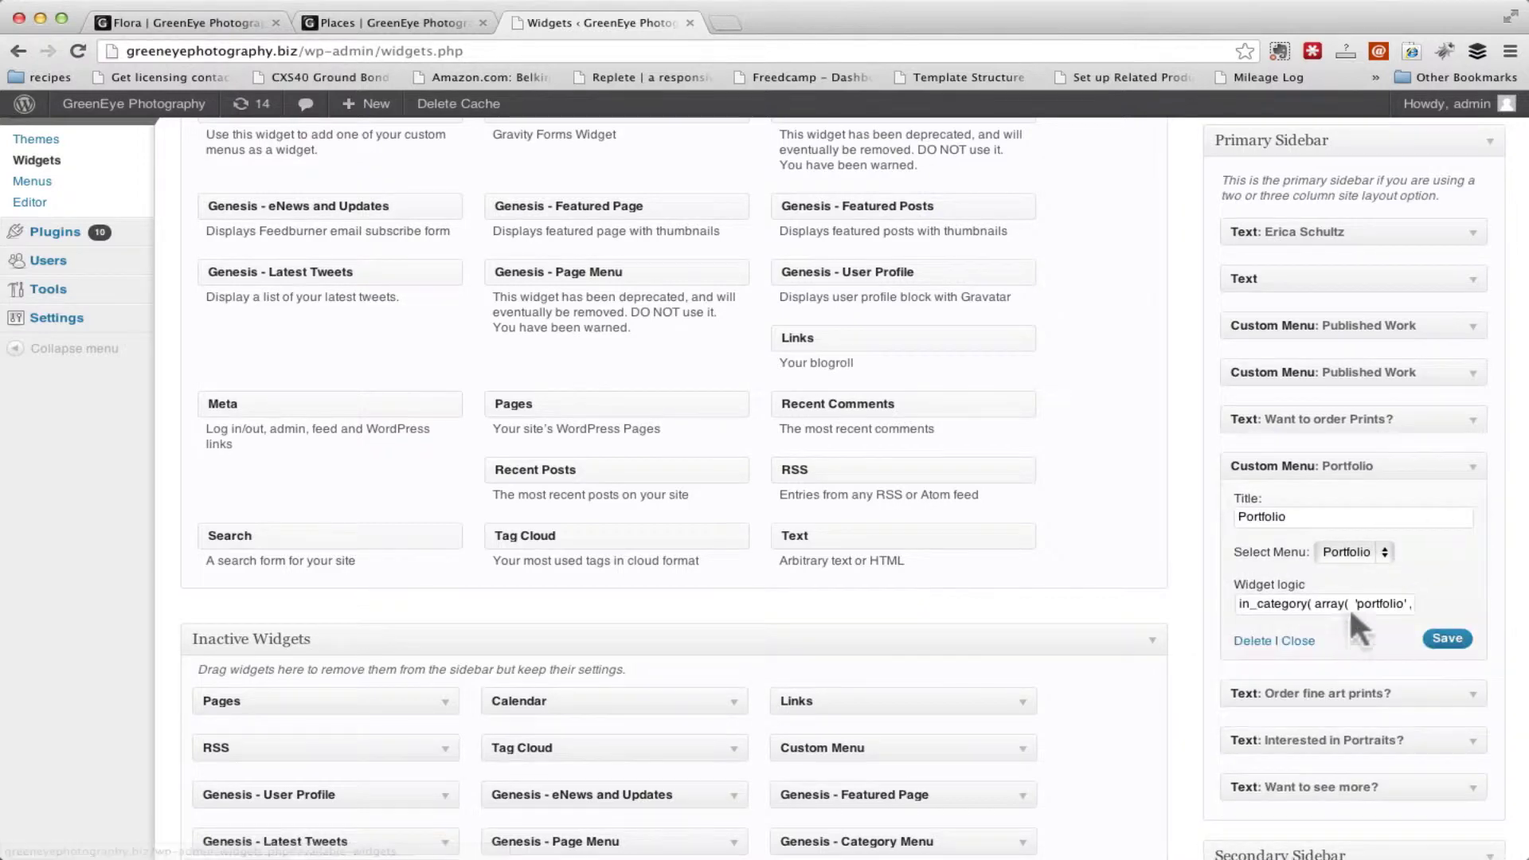
pyautogui.moveTo(1279, 604); pyautogui.dragTo(1414, 593)
pyautogui.click(1326, 604)
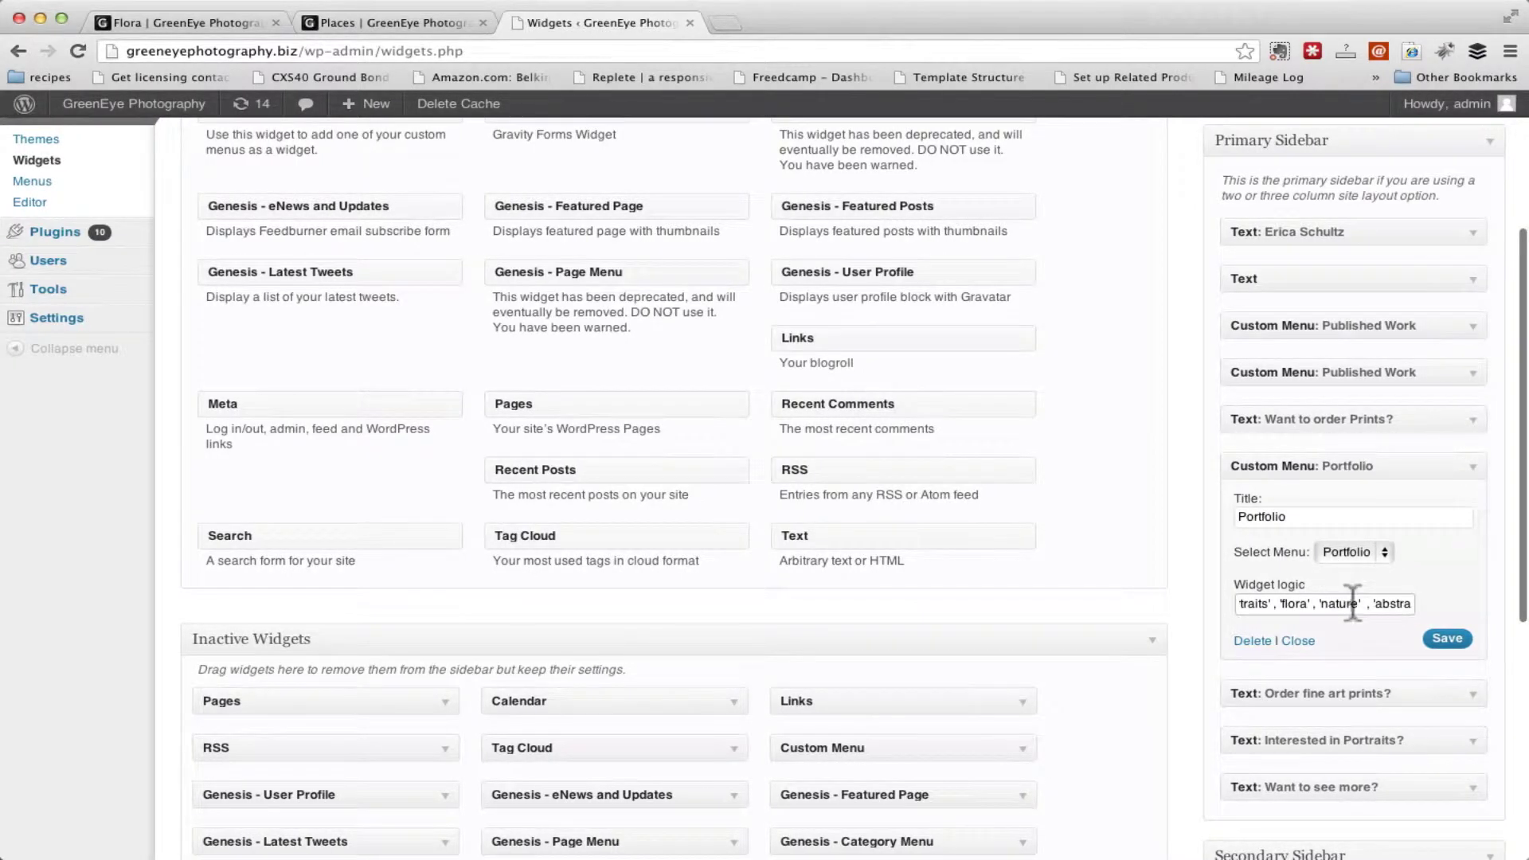
# Check the category slug in the Places page's address and return to the Portfolio widget's settings.
pyautogui.click(407, 22)
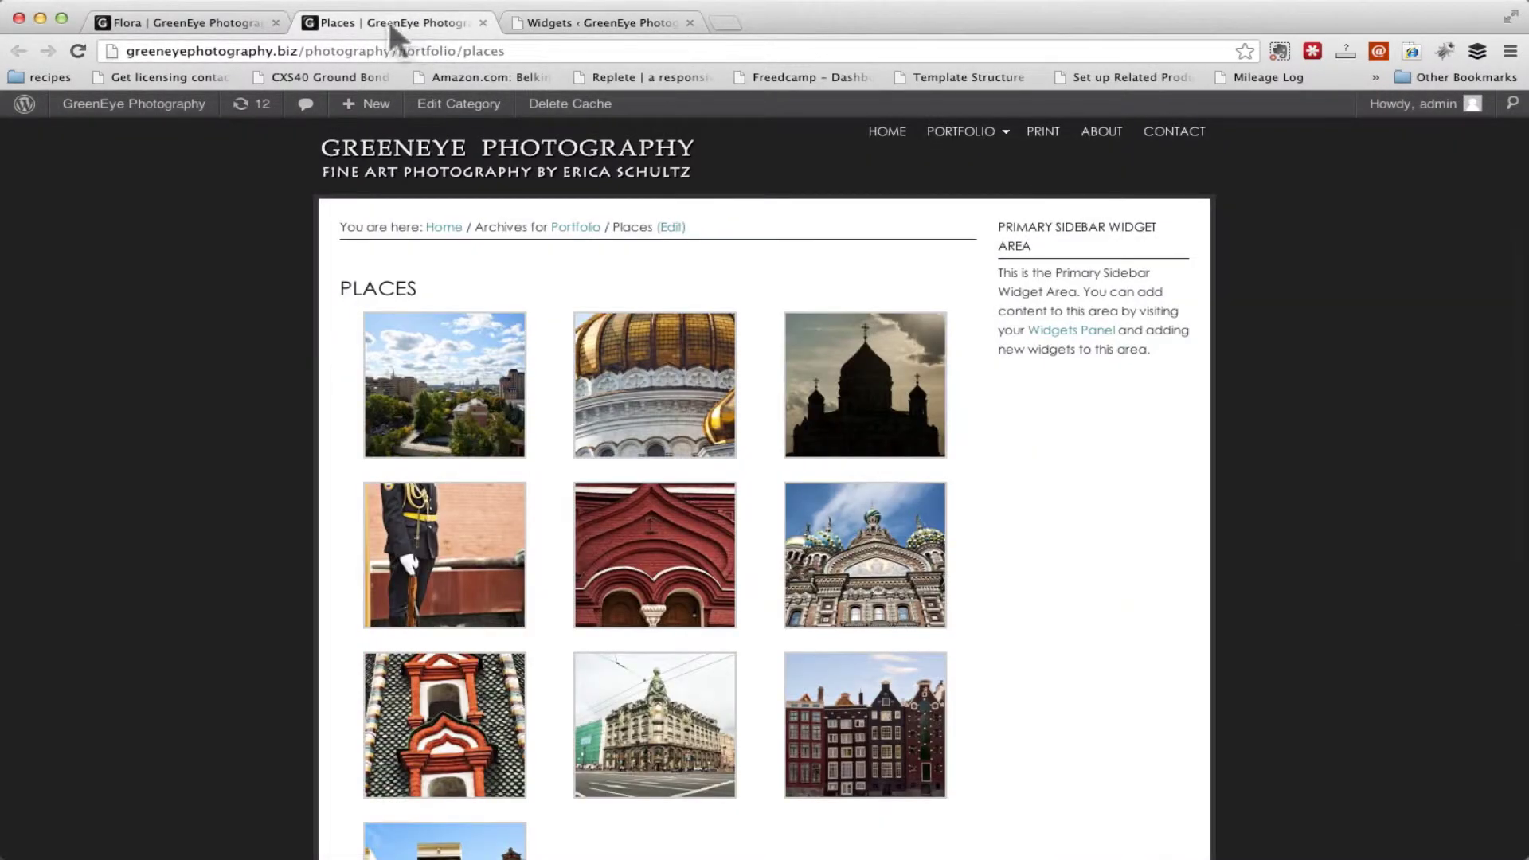
pyautogui.doubleClick(483, 51)
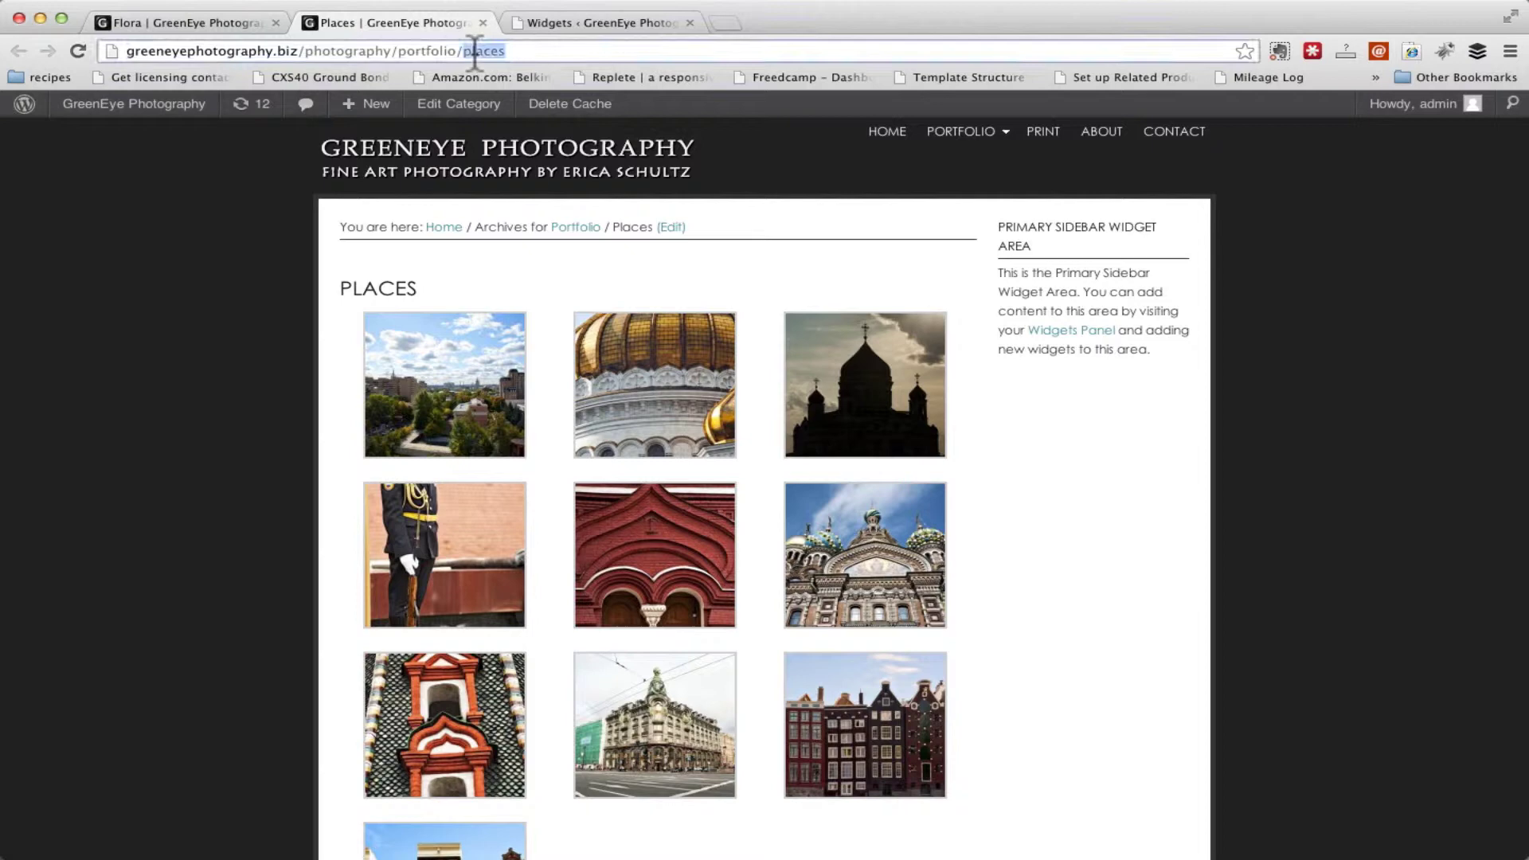
pyautogui.click(626, 24)
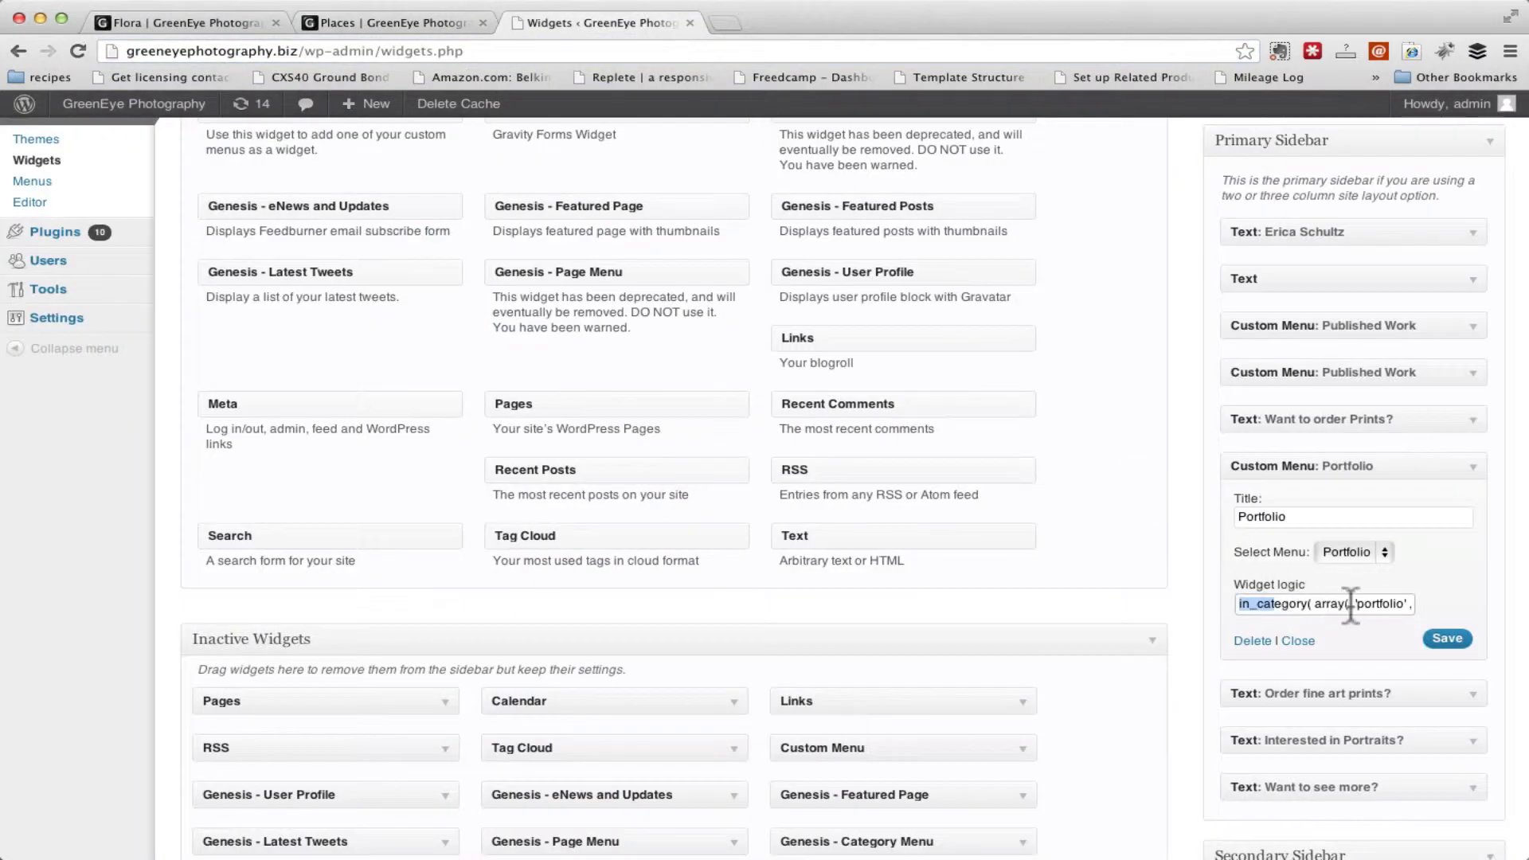
# Add 'places' after 'nature' in the category array of the Portfolio custom menu widget's widget logic.
pyautogui.moveTo(1350, 606); pyautogui.dragTo(1412, 606)
pyautogui.click(1390, 606)
pyautogui.press('BackSpace')
pyautogui.press('BackSpace')
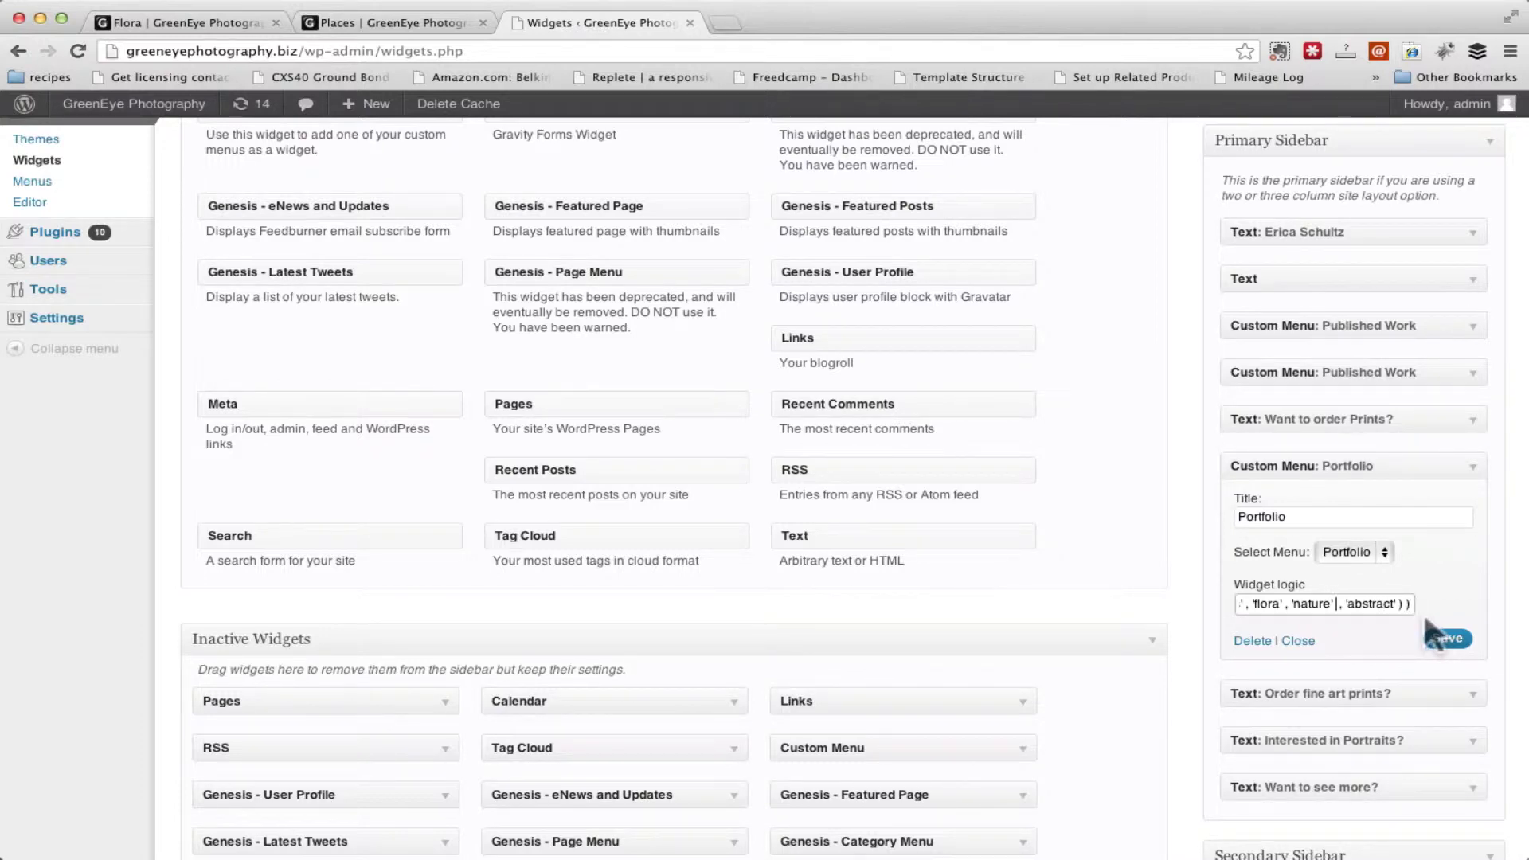
pyautogui.click(1343, 604)
pyautogui.write(", 'places")
pyautogui.moveTo(1344, 603); pyautogui.dragTo(1391, 605)
# Add 'places' after 'flora' in the "Order fine art prints?" widget's logic and save it and the Portfolio widget.
pyautogui.click(1472, 696)
pyautogui.scroll(-5, 1164, 758)
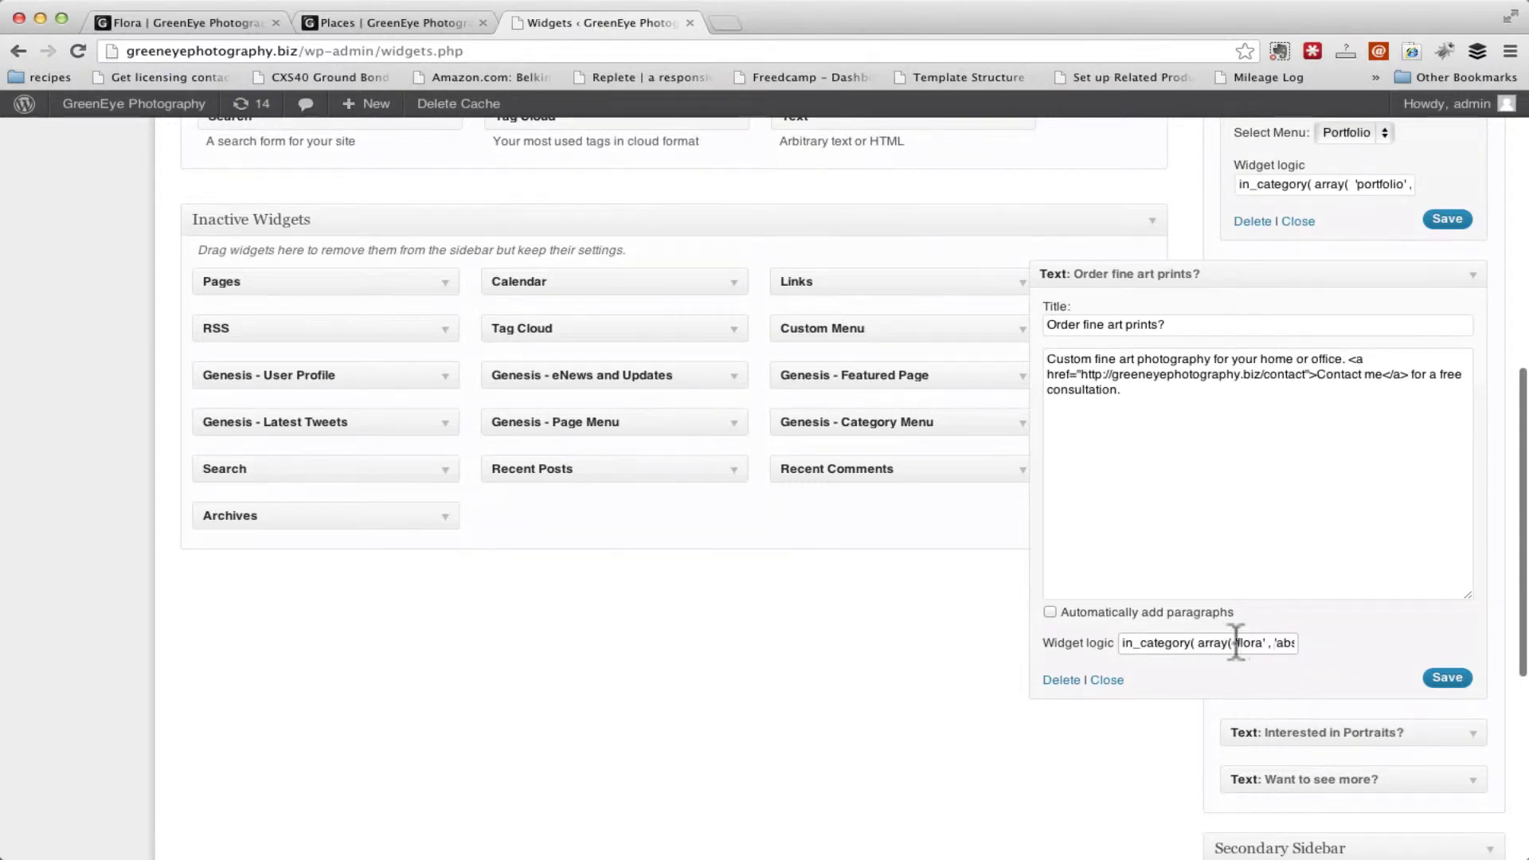
pyautogui.click(1265, 643)
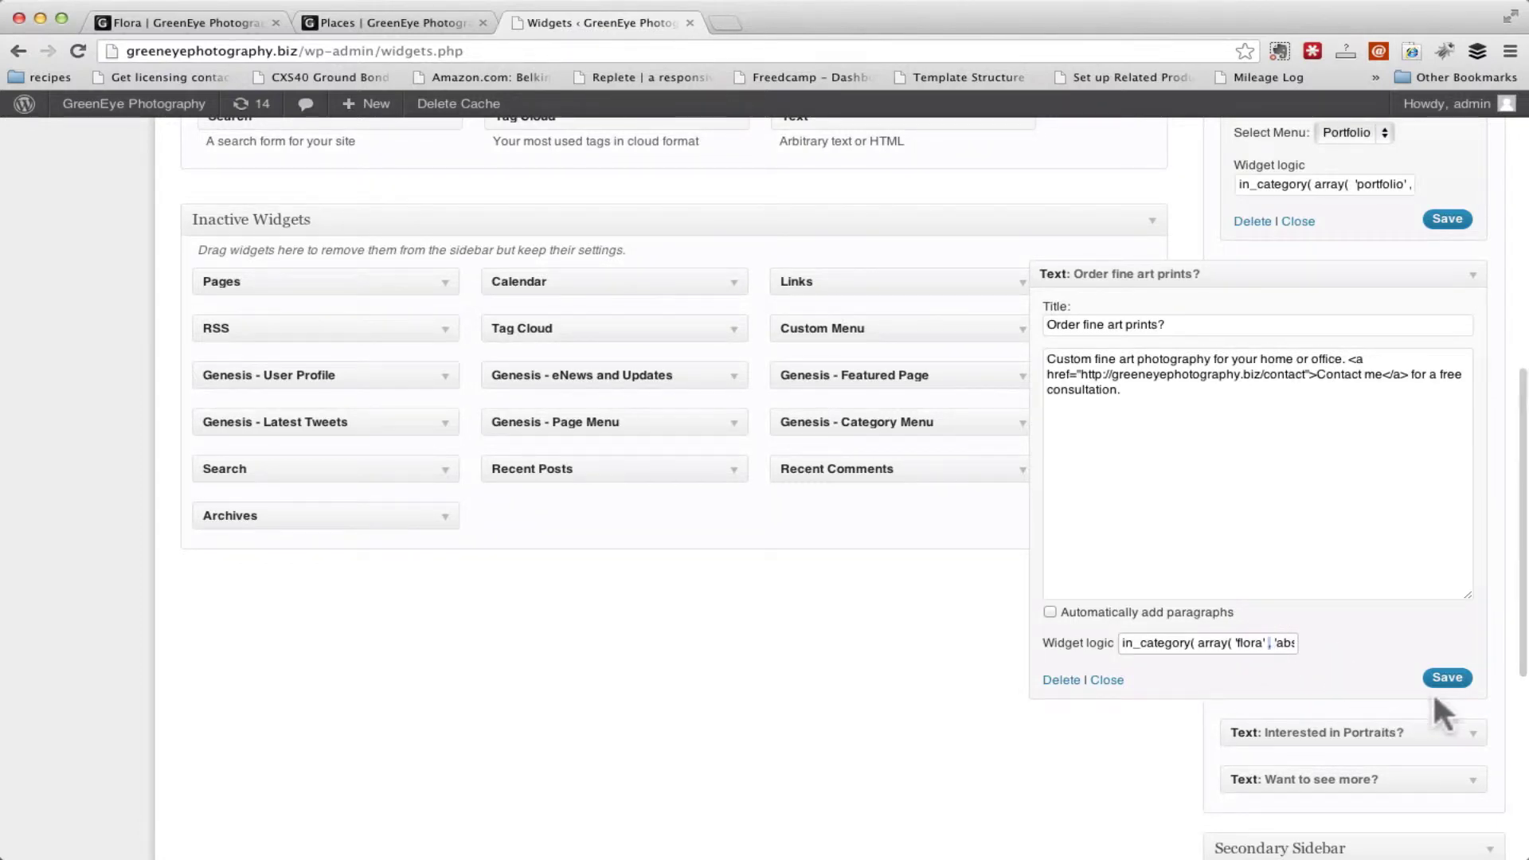
pyautogui.write("'places', 'abstract' , 'na")
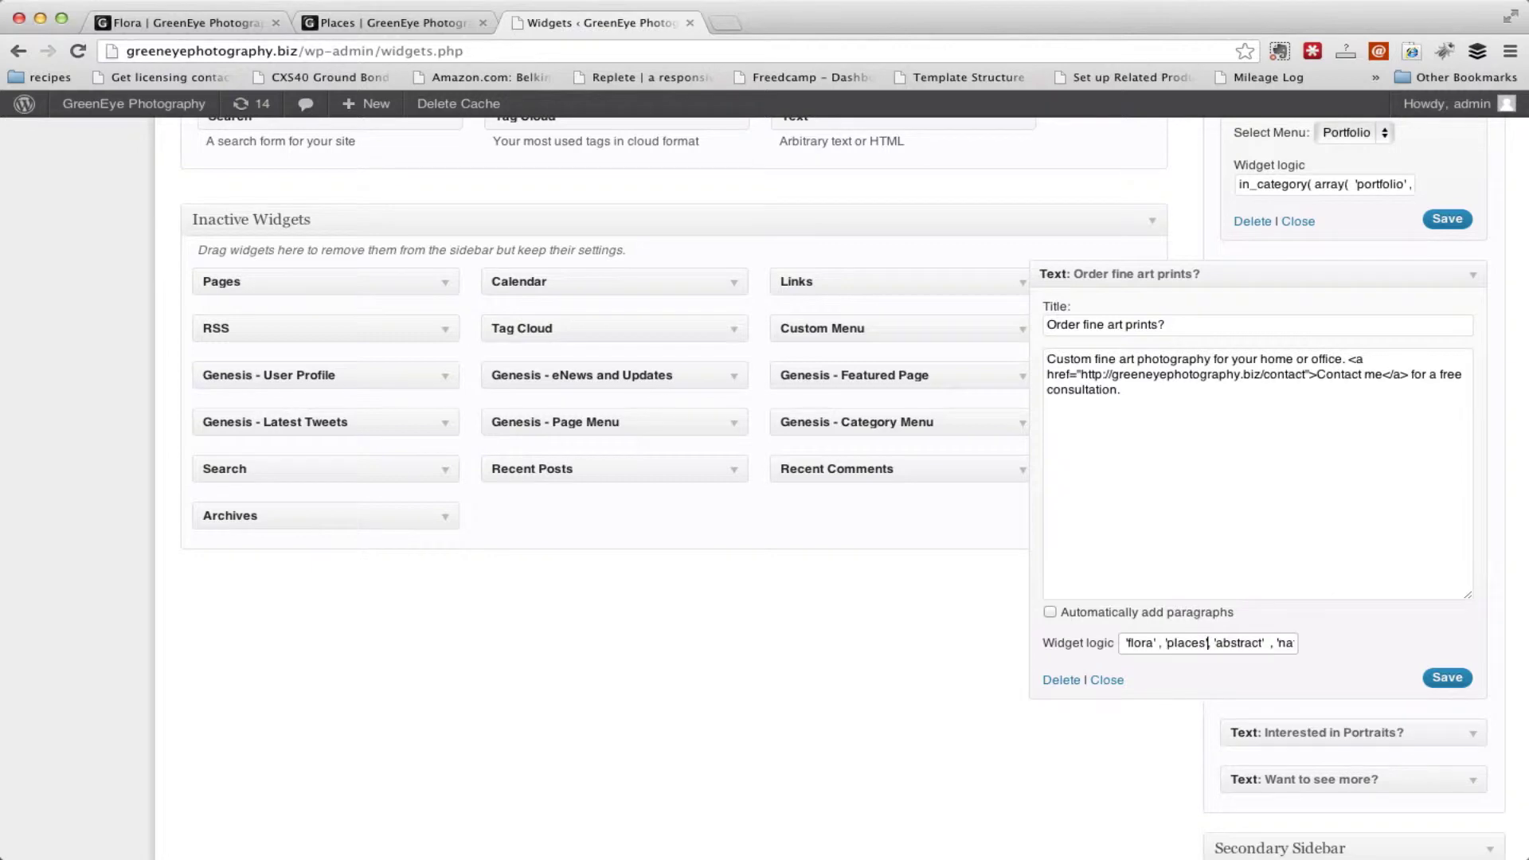
pyautogui.press('Left')
pyautogui.click(1447, 219)
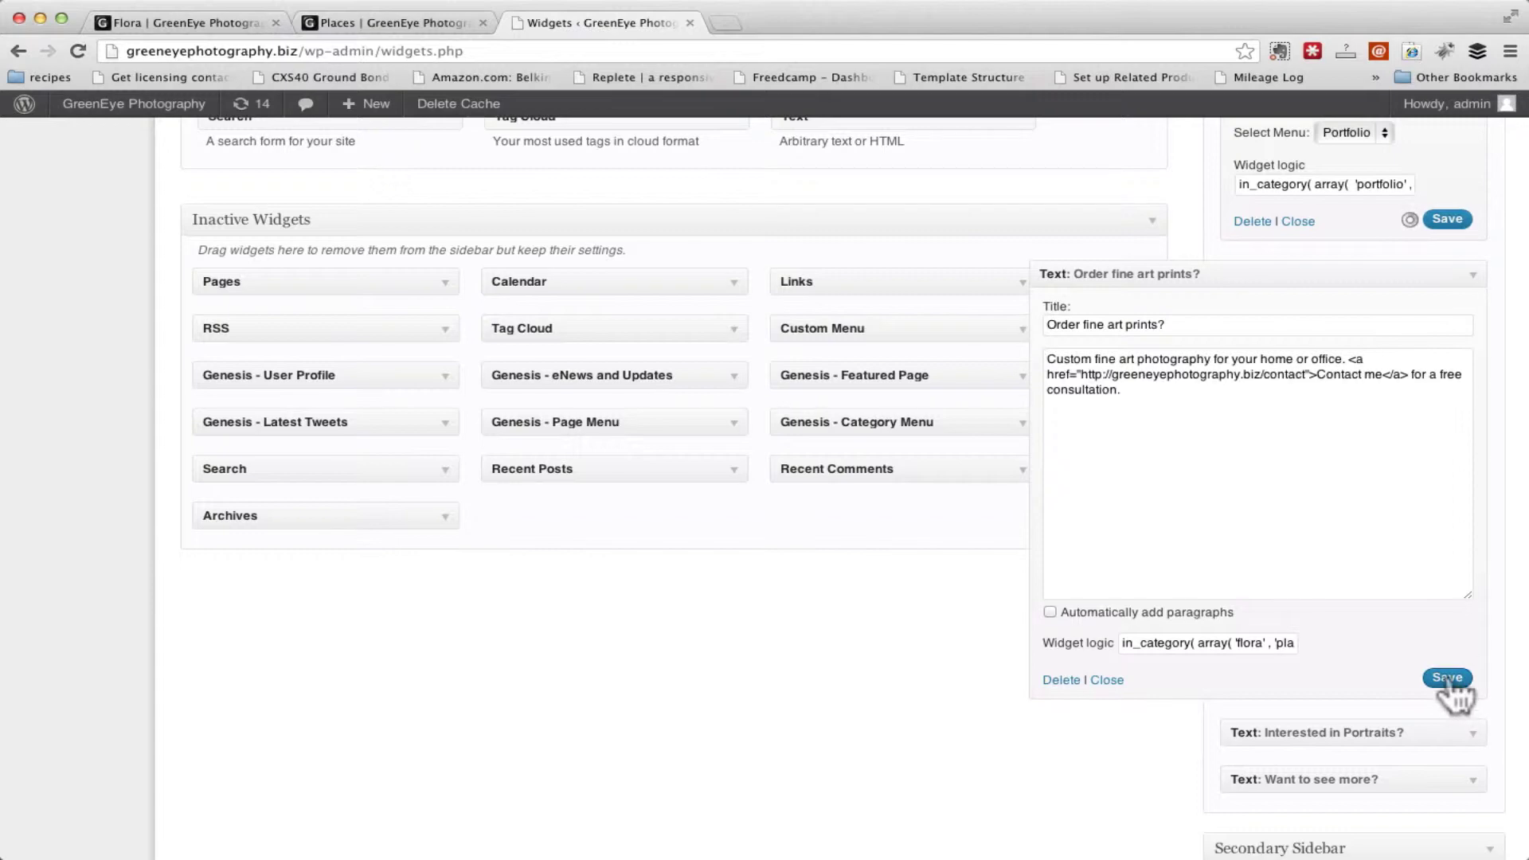
# Compare the open Places and Flora pages and return to the widgets page.
pyautogui.scroll(5, 1450, 681)
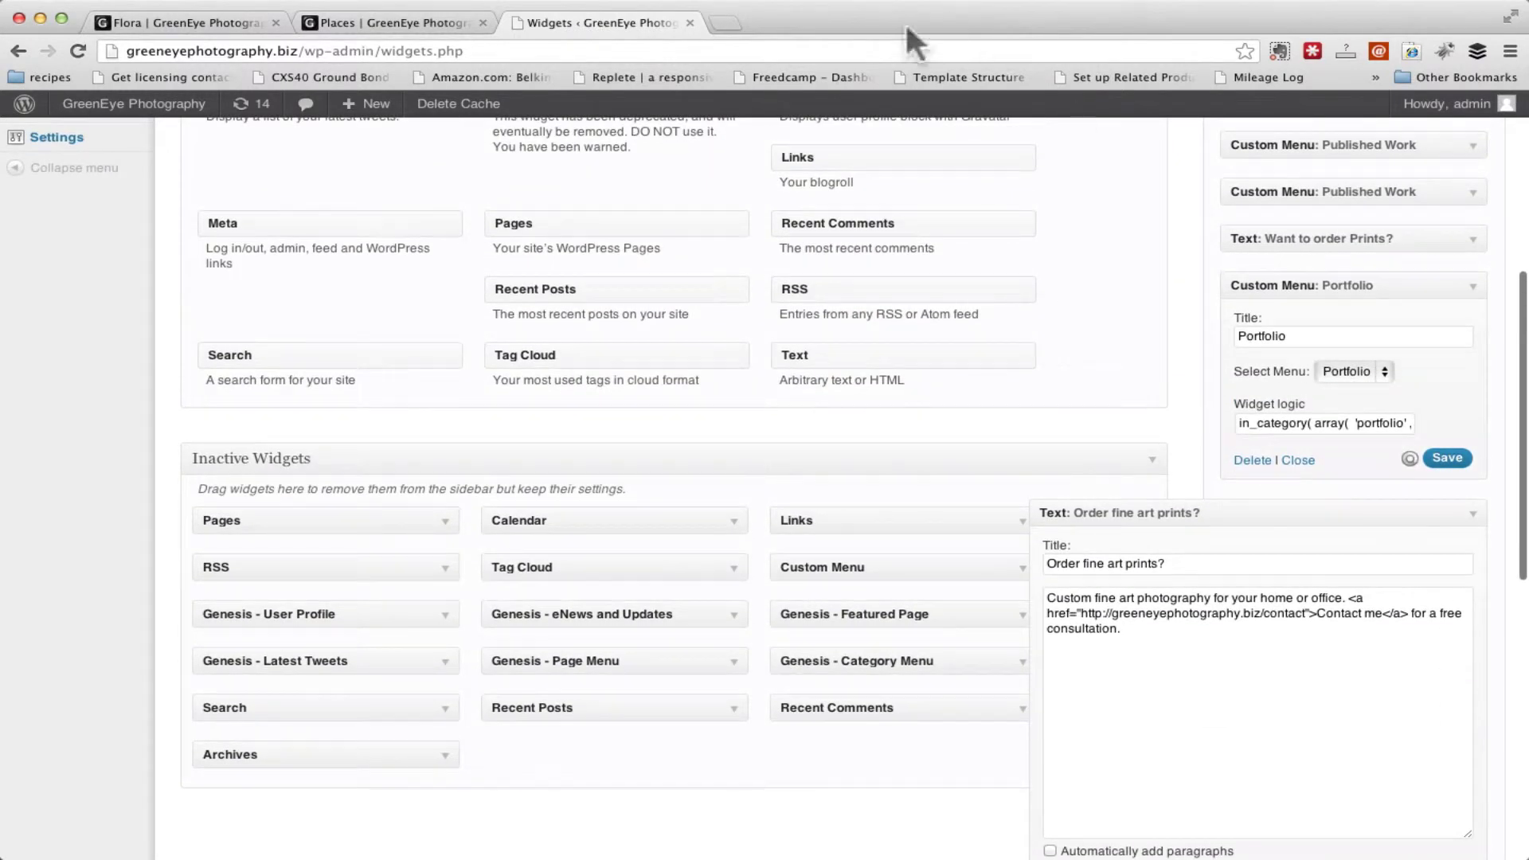
pyautogui.click(408, 19)
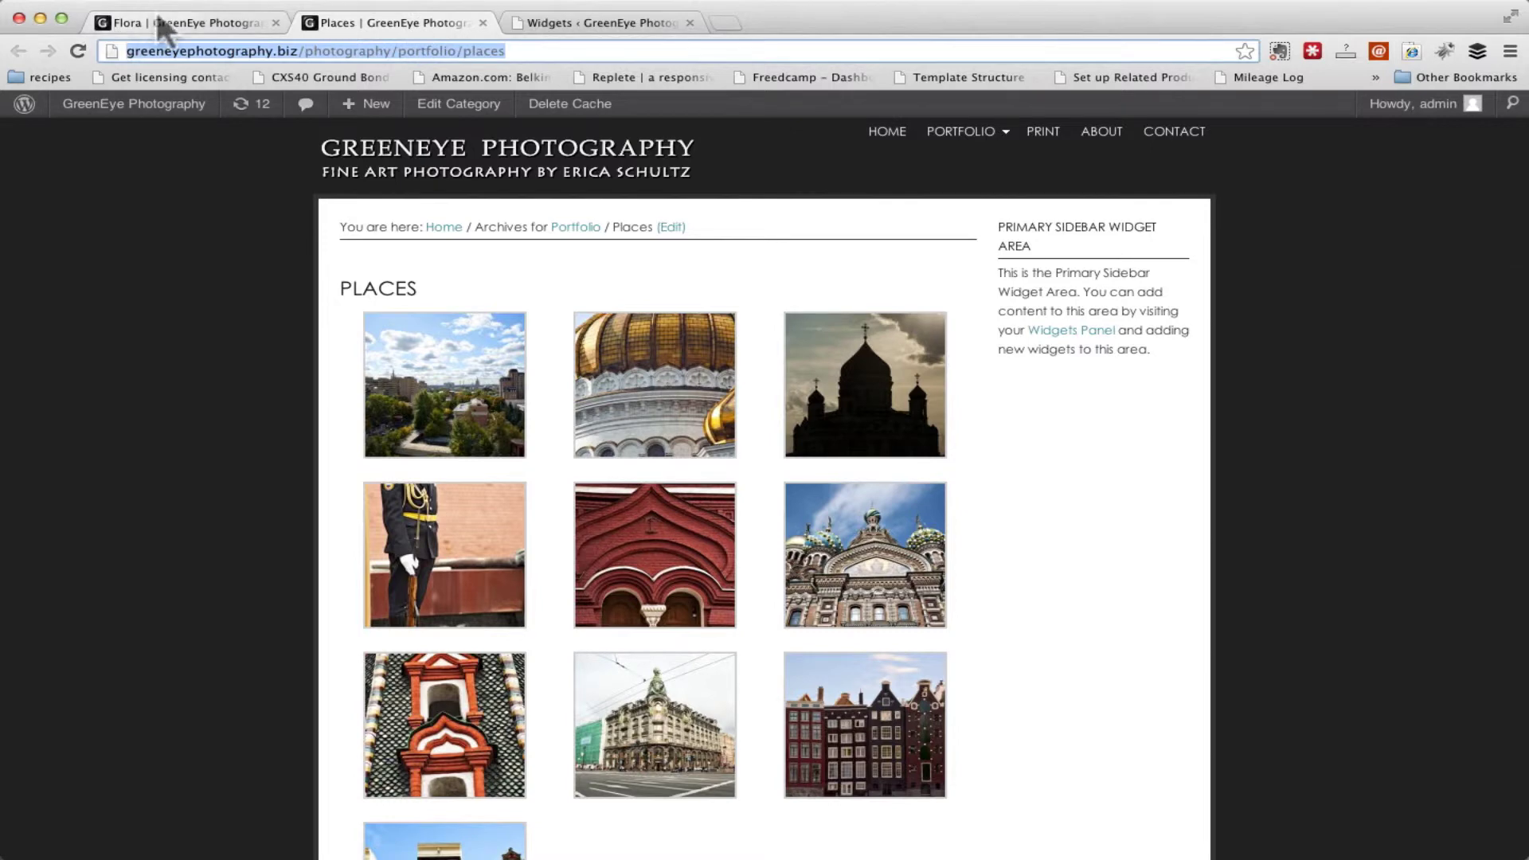
pyautogui.click(160, 24)
pyautogui.click(559, 26)
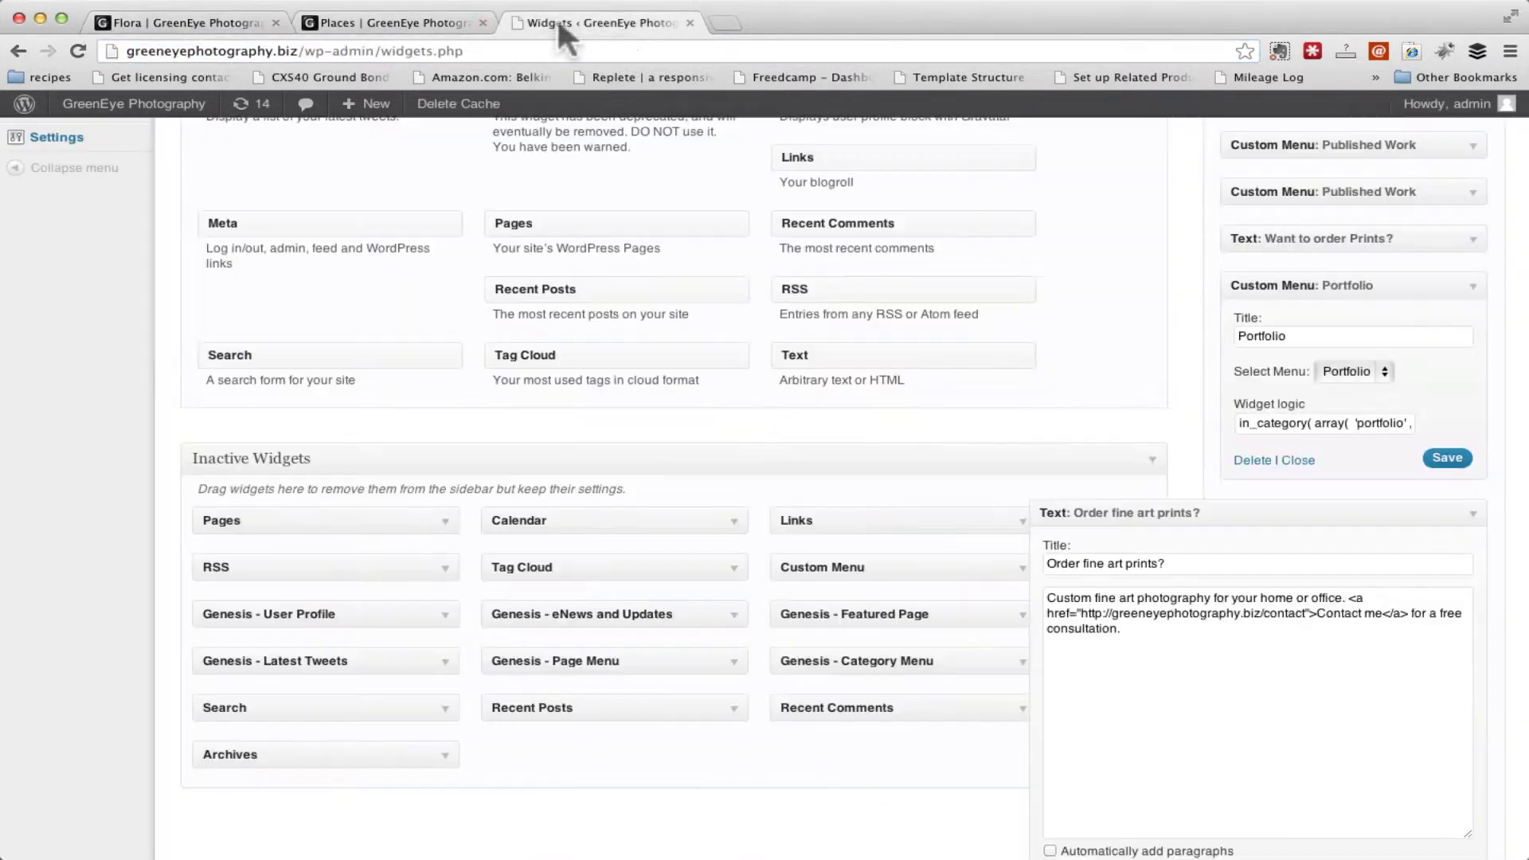
# Add 'places' after 'nature' in the widget logic of the "Want to see more?" text widget and save the widget.
pyautogui.scroll(-8, 1309, 483)
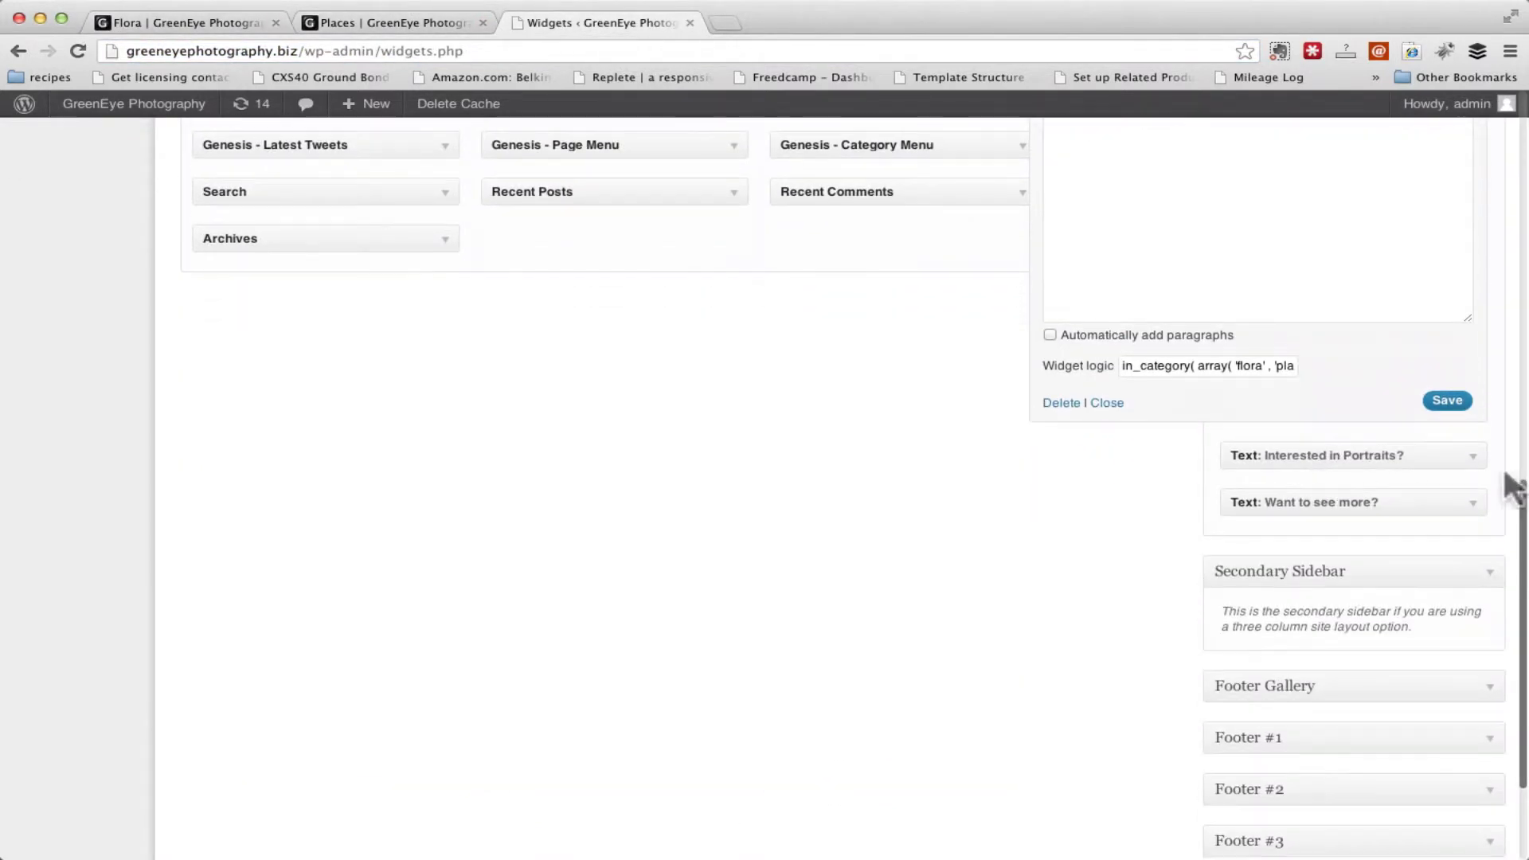
pyautogui.click(1477, 505)
pyautogui.scroll(-6, 1375, 587)
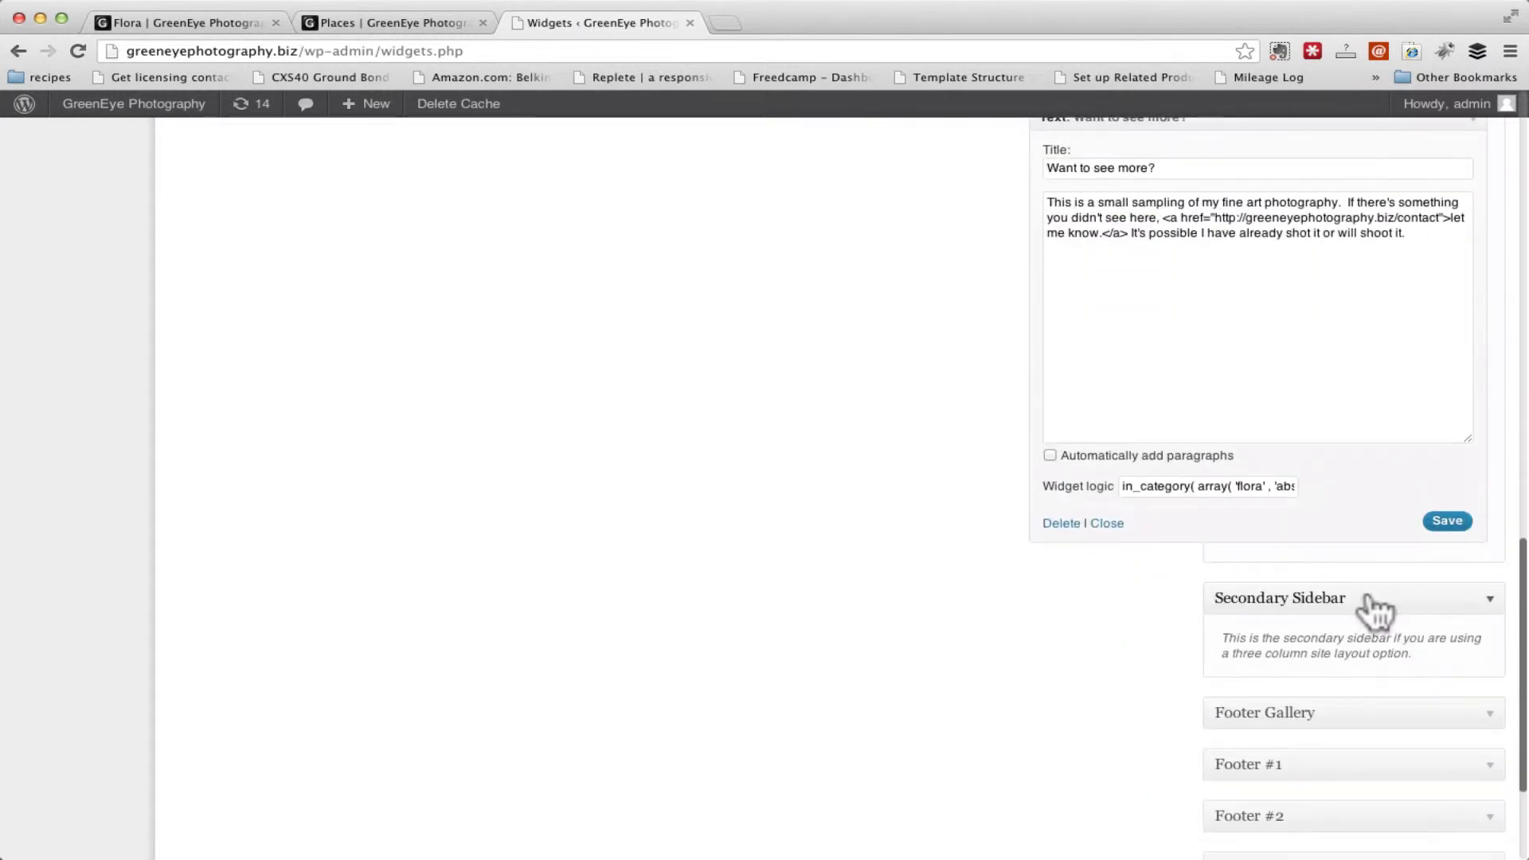
pyautogui.moveTo(1275, 485); pyautogui.dragTo(1298, 503)
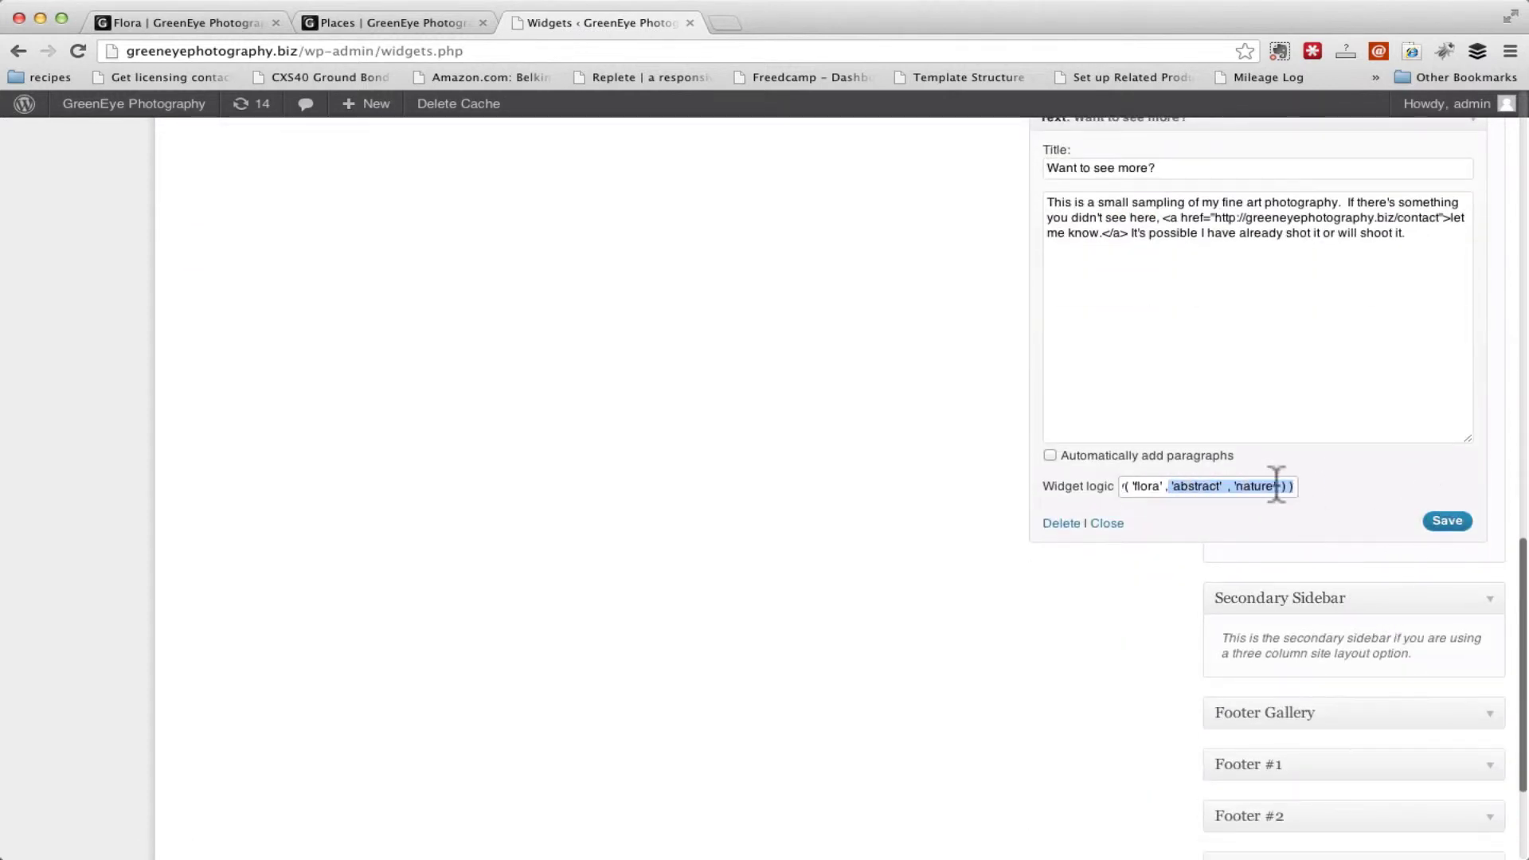
pyautogui.click(1276, 486)
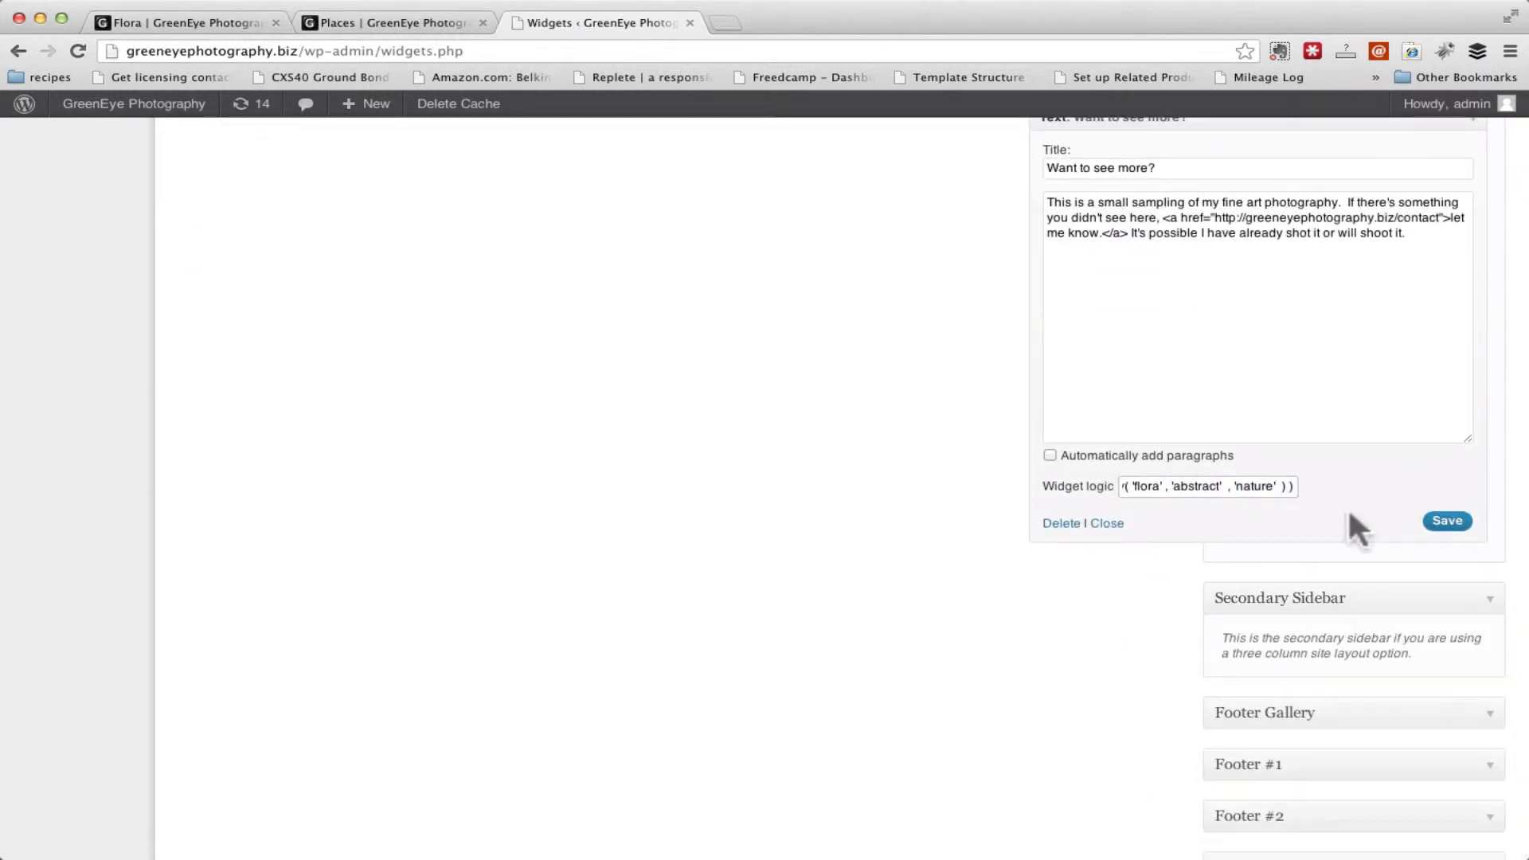
pyautogui.write("' , 'places")
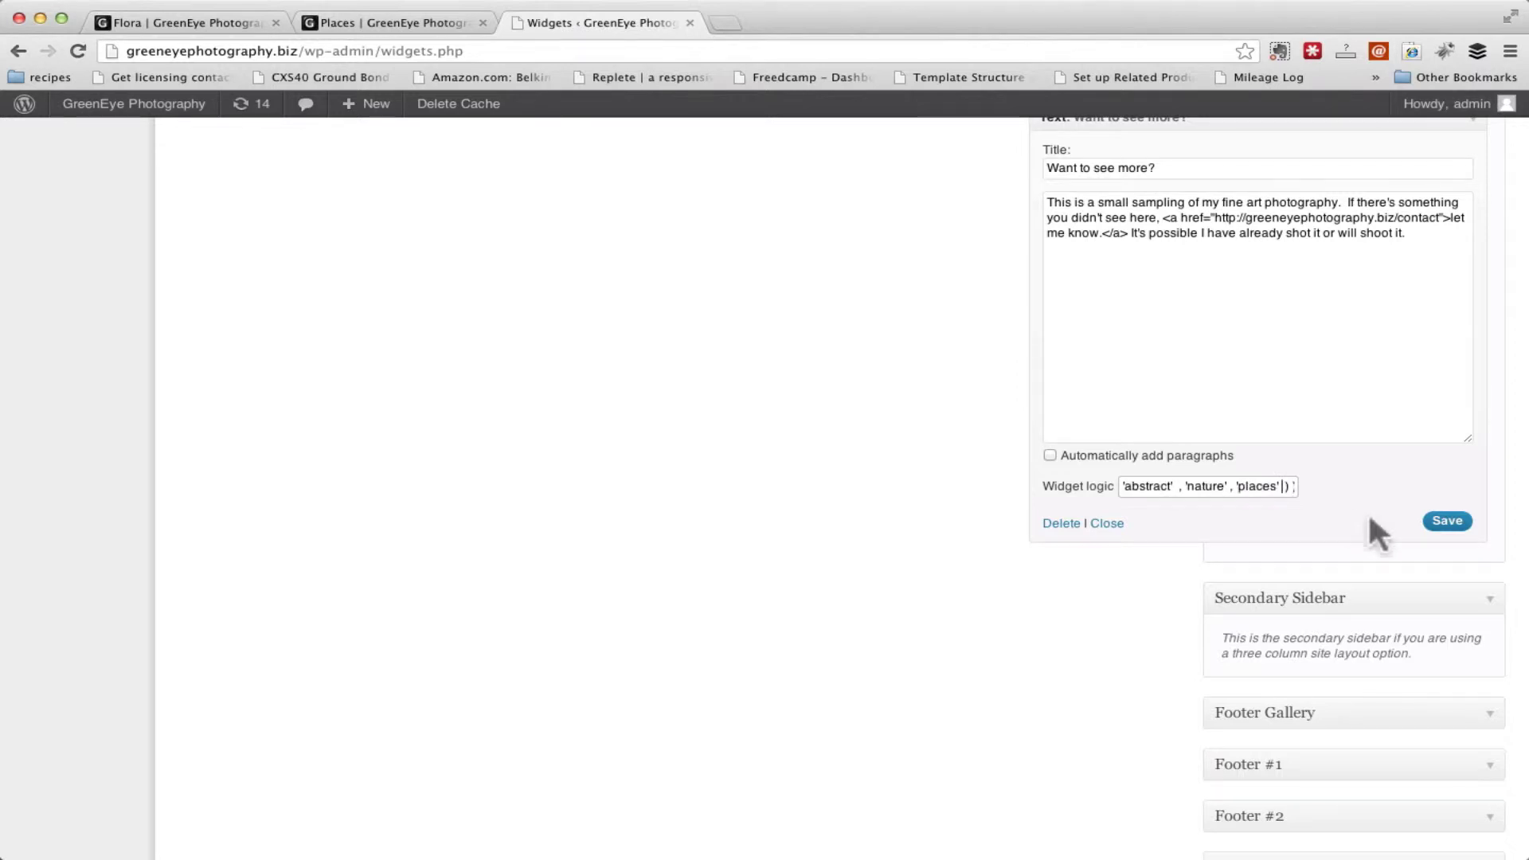
pyautogui.write("'")
pyautogui.click(1446, 522)
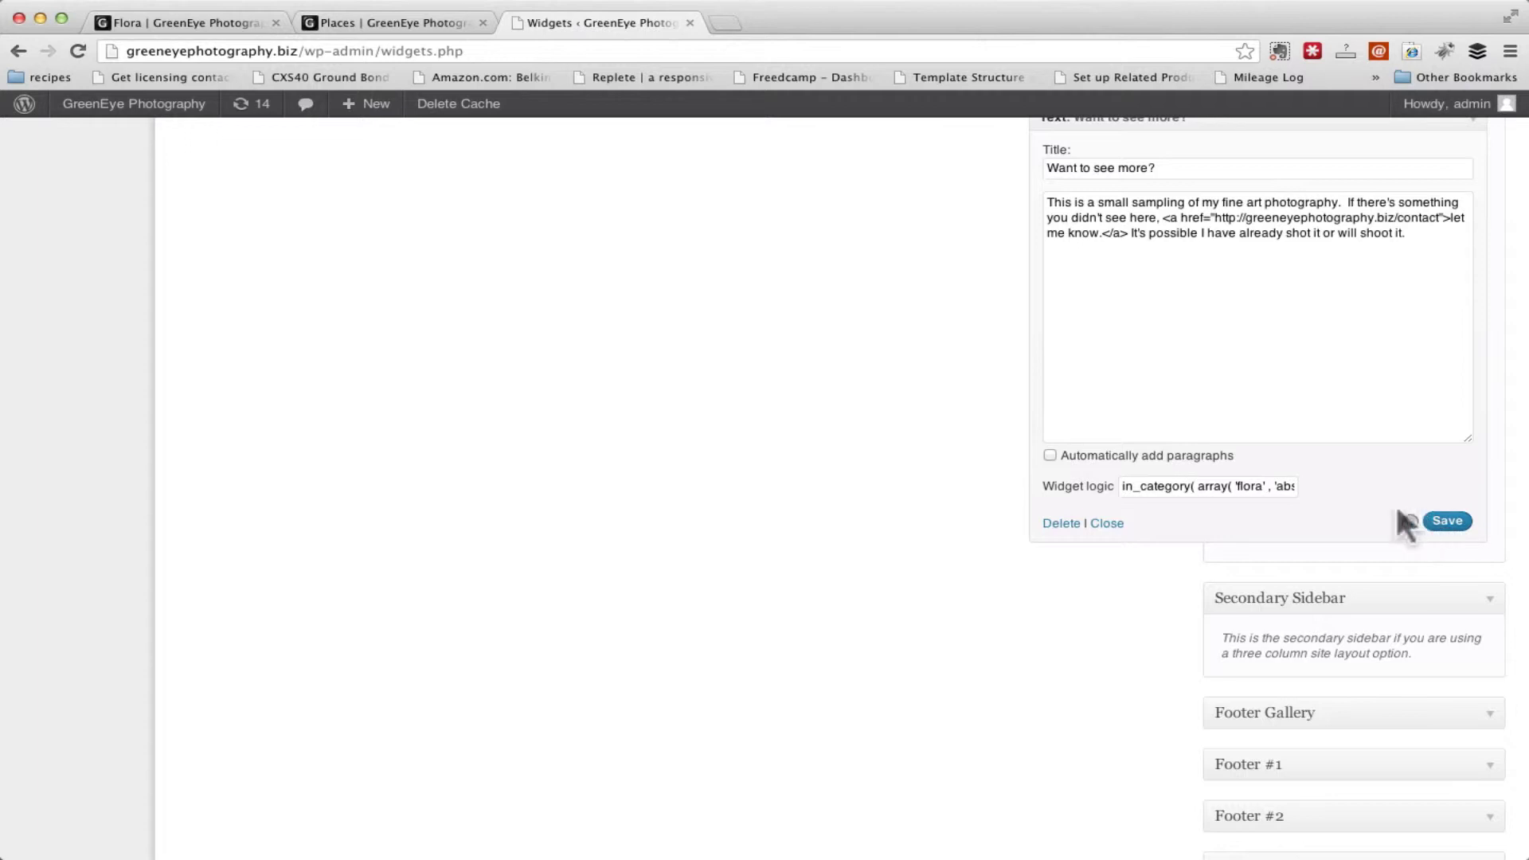
# Reload the Places gallery page to check its sidebar widgets.
pyautogui.click(374, 22)
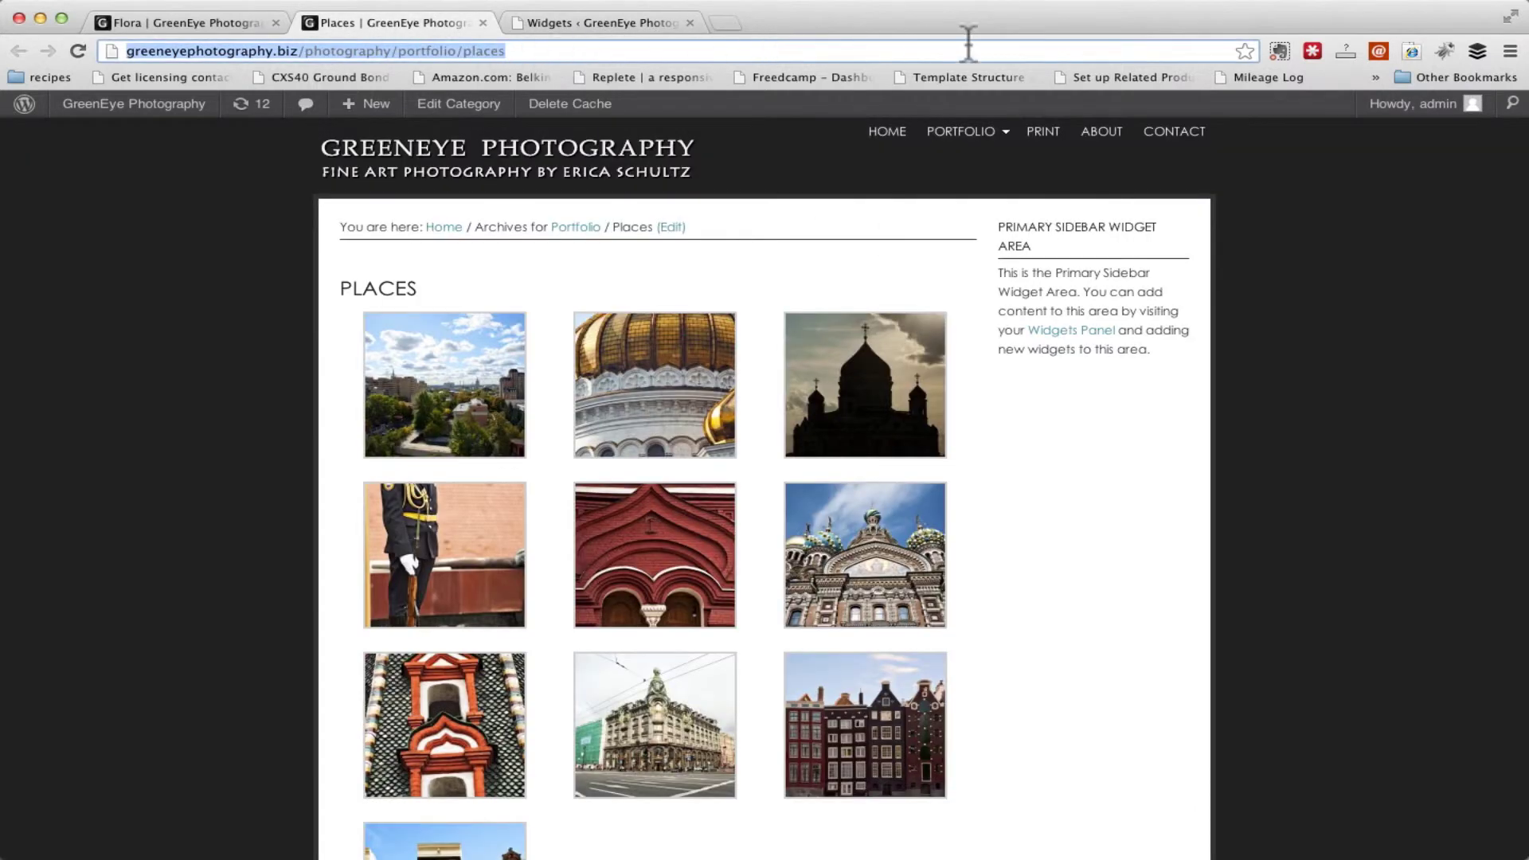
pyautogui.click(78, 51)
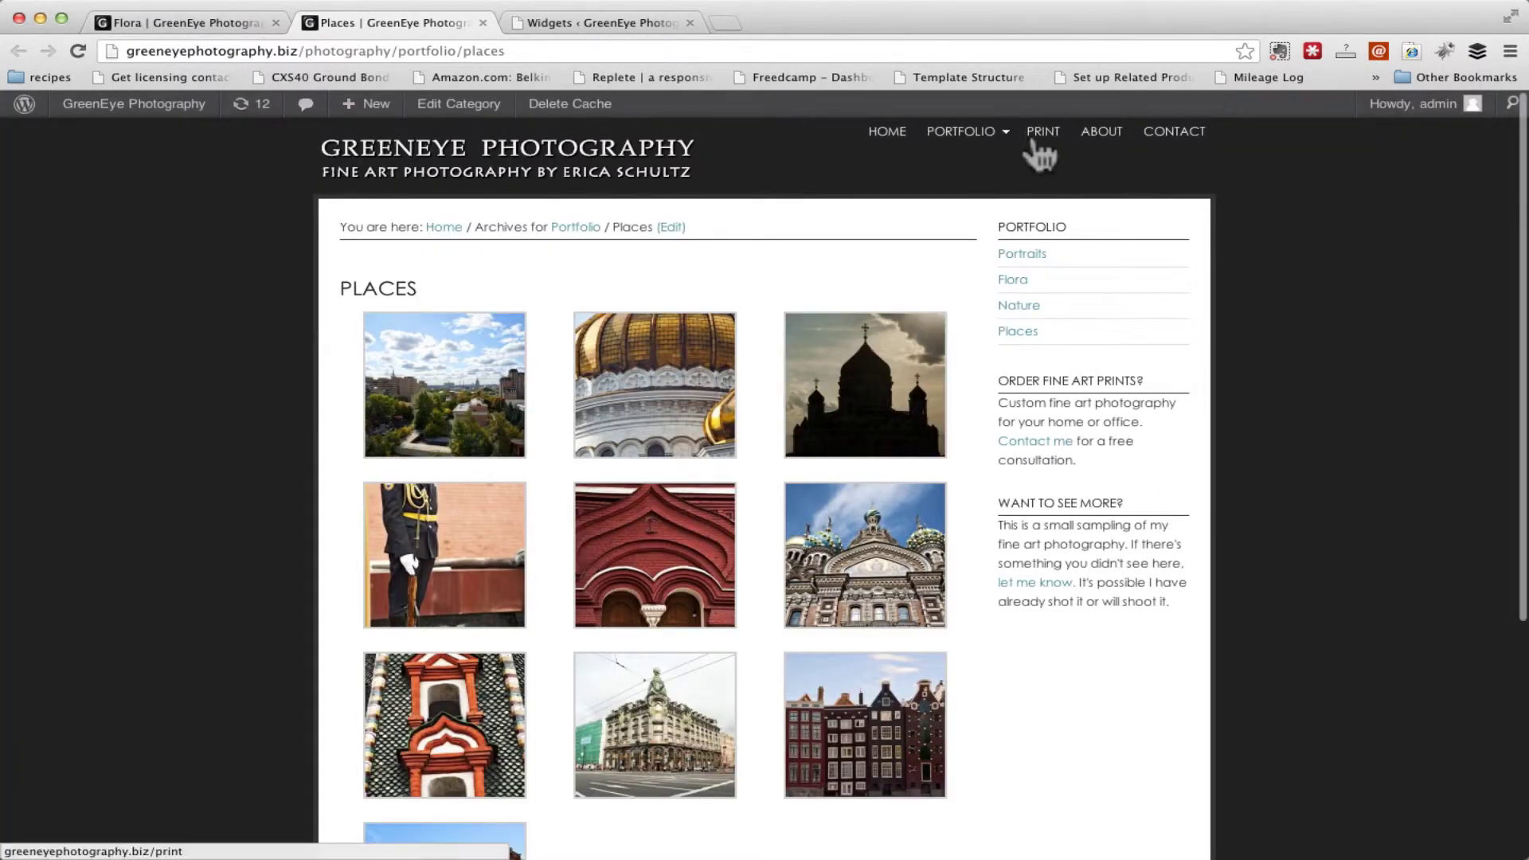
pyautogui.moveTo(1007, 129)
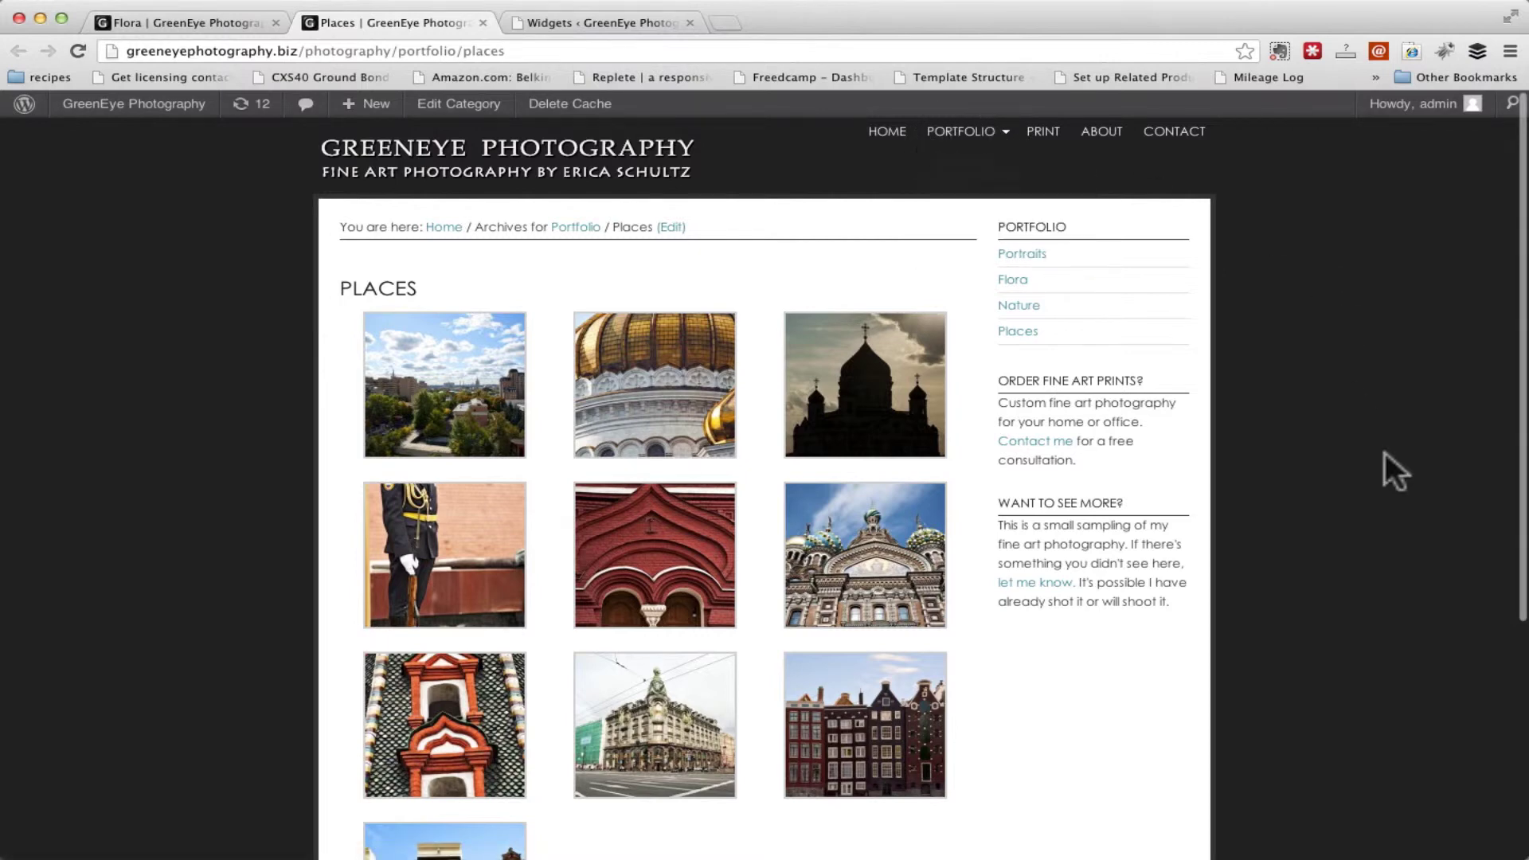
# Switch to Firefox to check the reloaded Places page's sidebar, and return to Chrome.
pyautogui.moveTo(1527, 50); pyautogui.dragTo(412, 1)
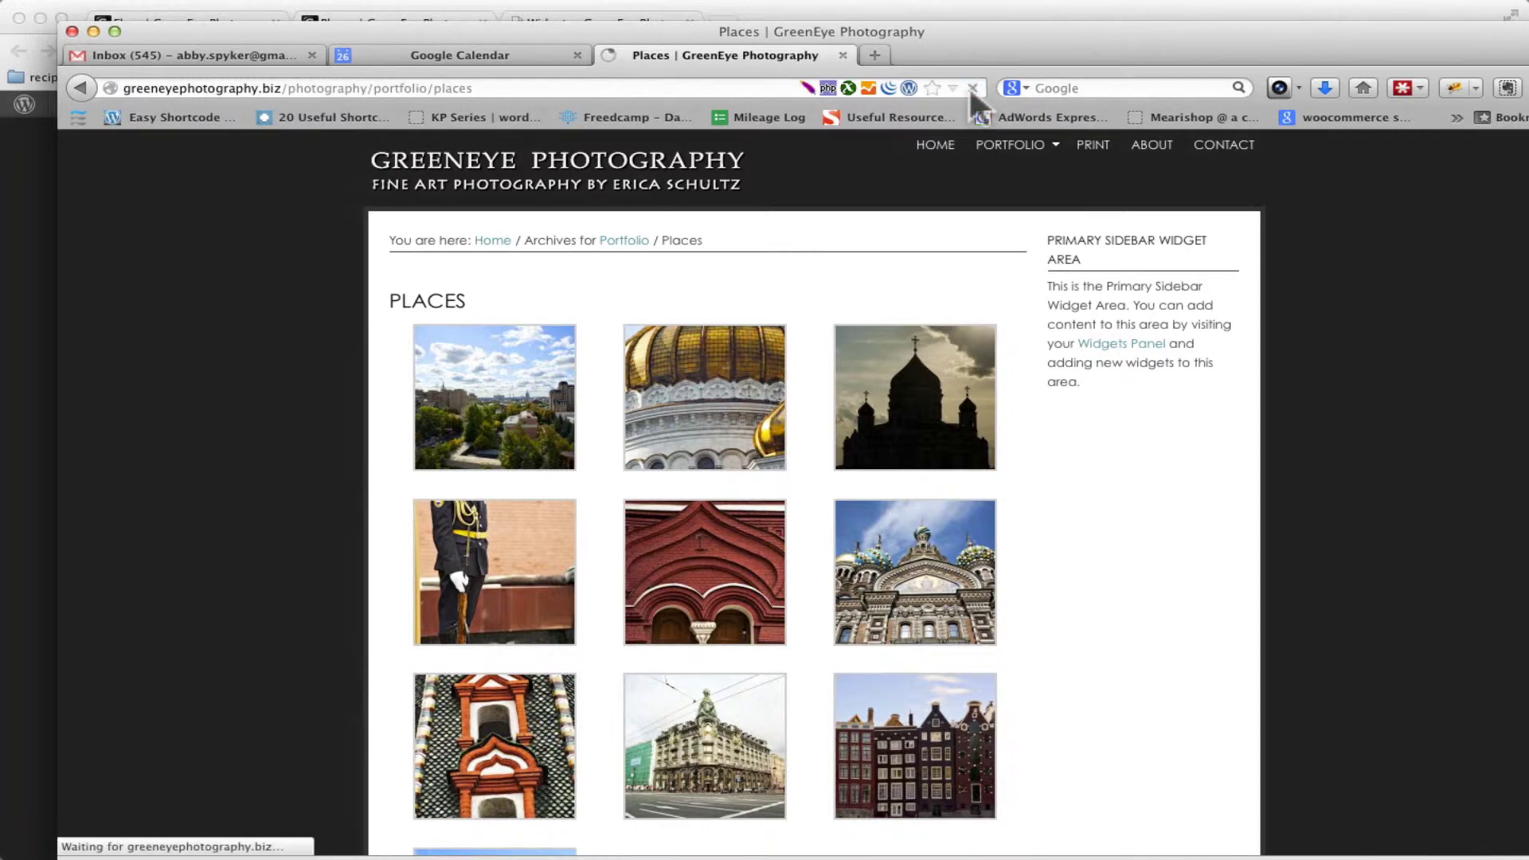
pyautogui.click(972, 88)
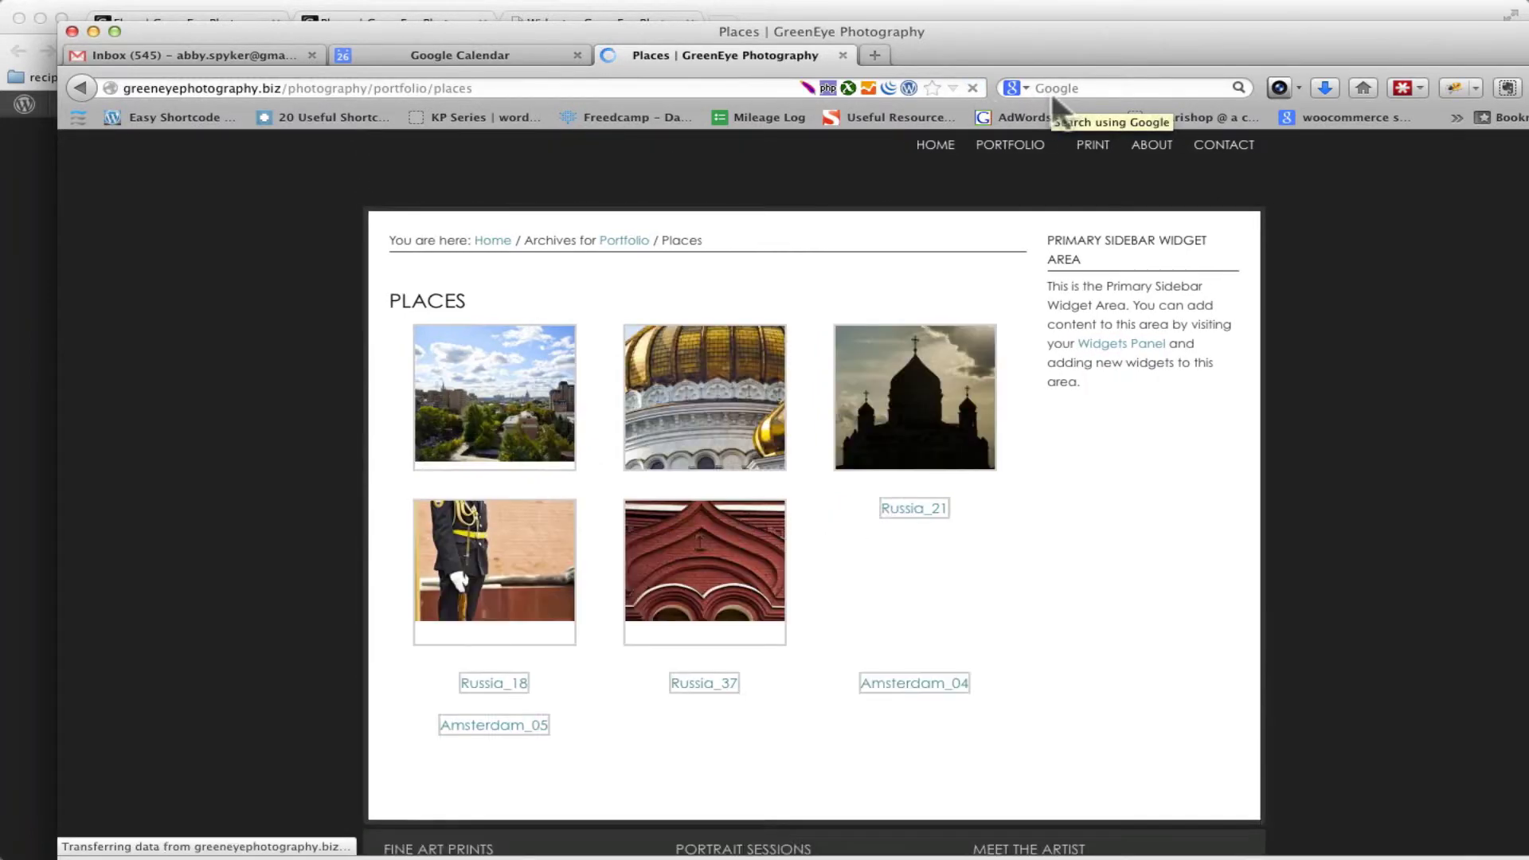
pyautogui.moveTo(952, 31); pyautogui.dragTo(968, 141)
pyautogui.click(809, 18)
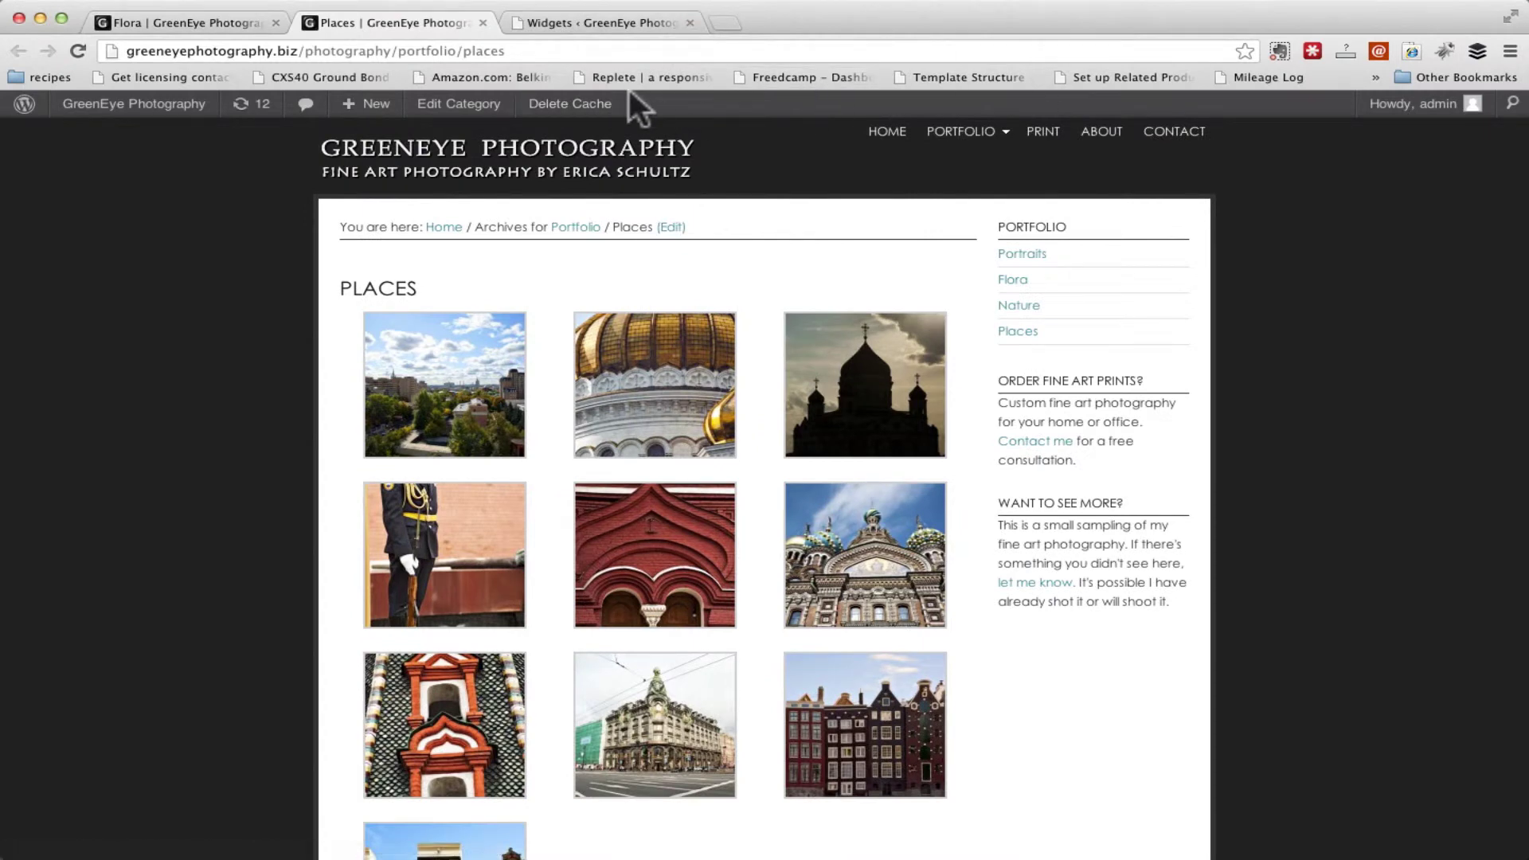
# Delete the site cache from the Places page and reload the gallery in Firefox.
pyautogui.click(580, 111)
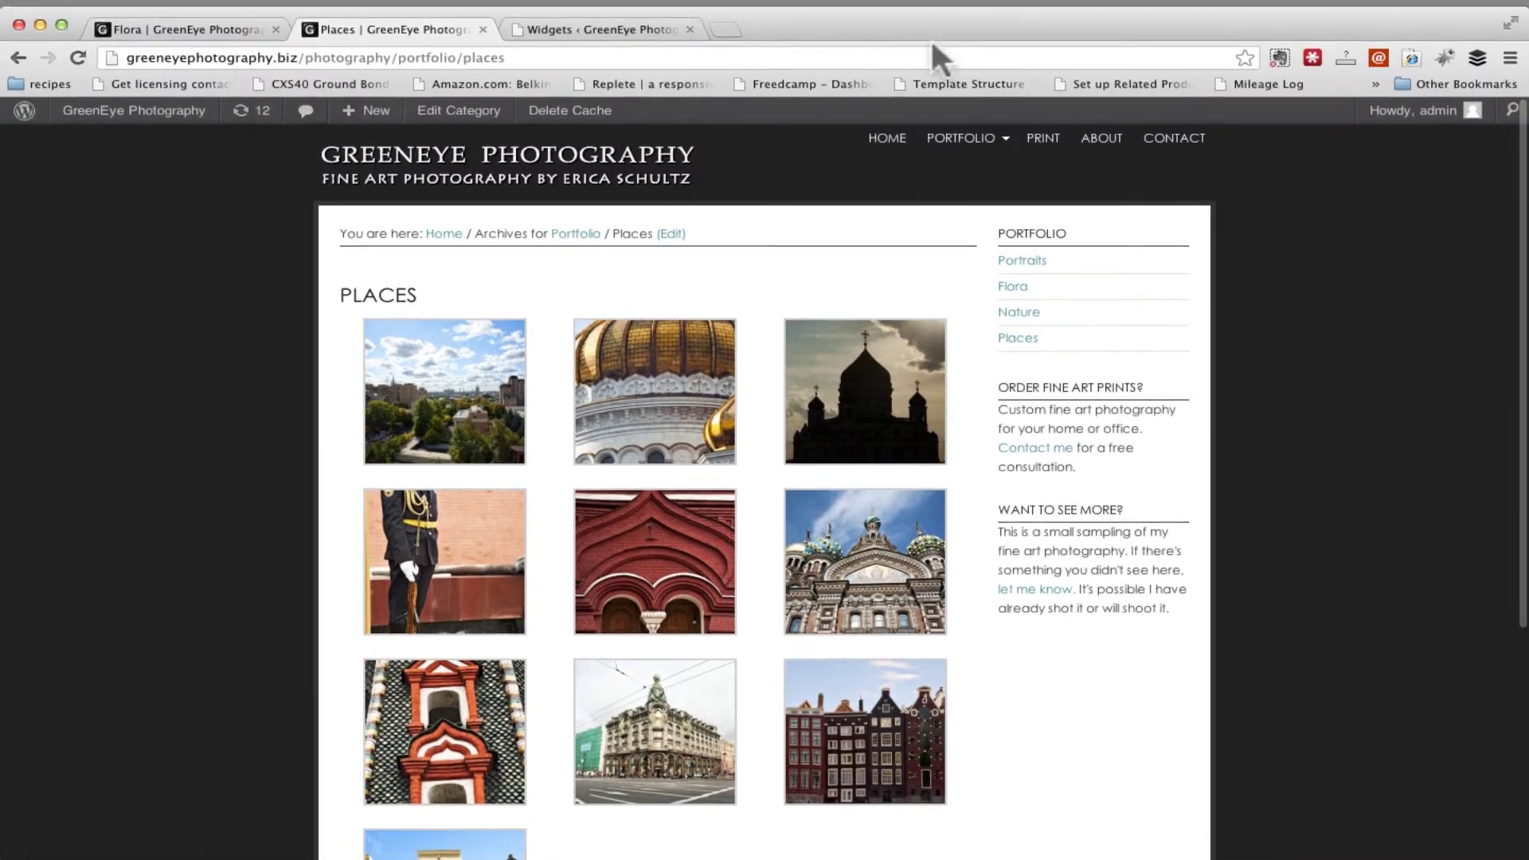
pyautogui.press('super+m')
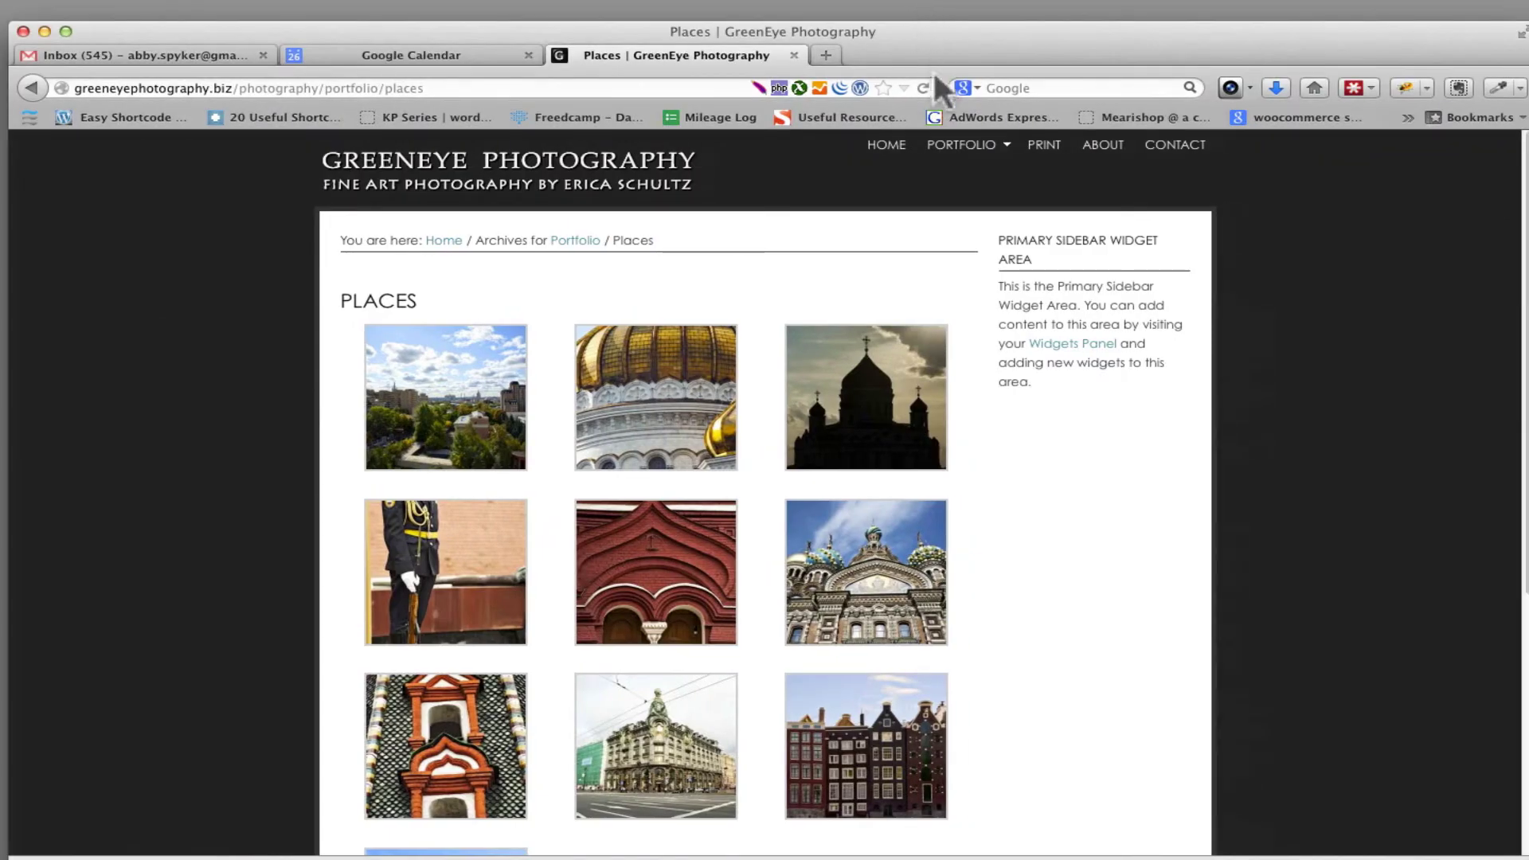
pyautogui.click(924, 89)
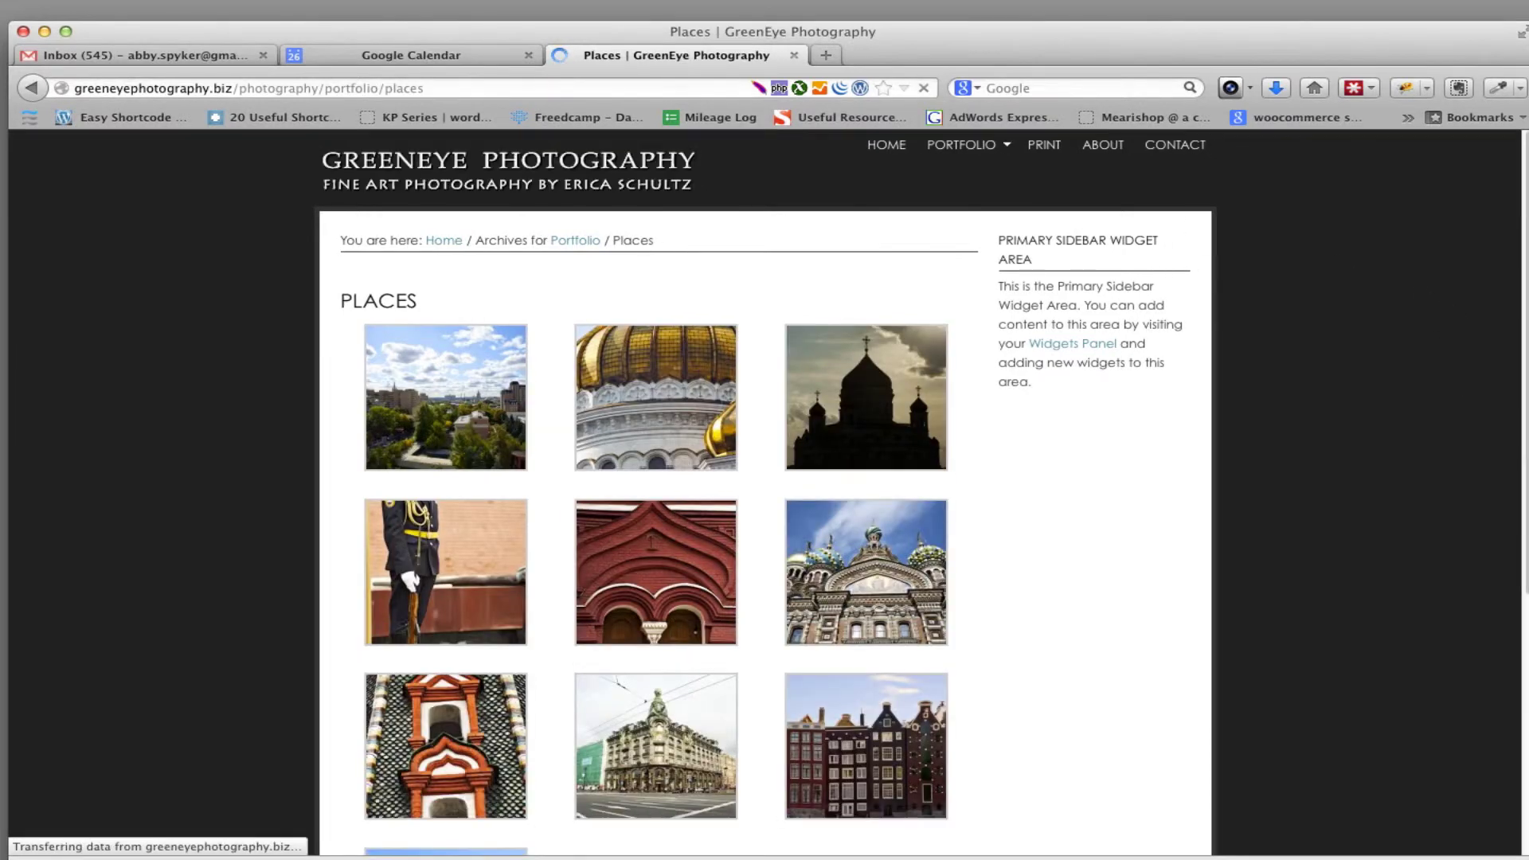
# Return to Chrome, open the WP Super Cache settings in the site's dashboard and delete the cache contents.
pyautogui.press('super+Tab')
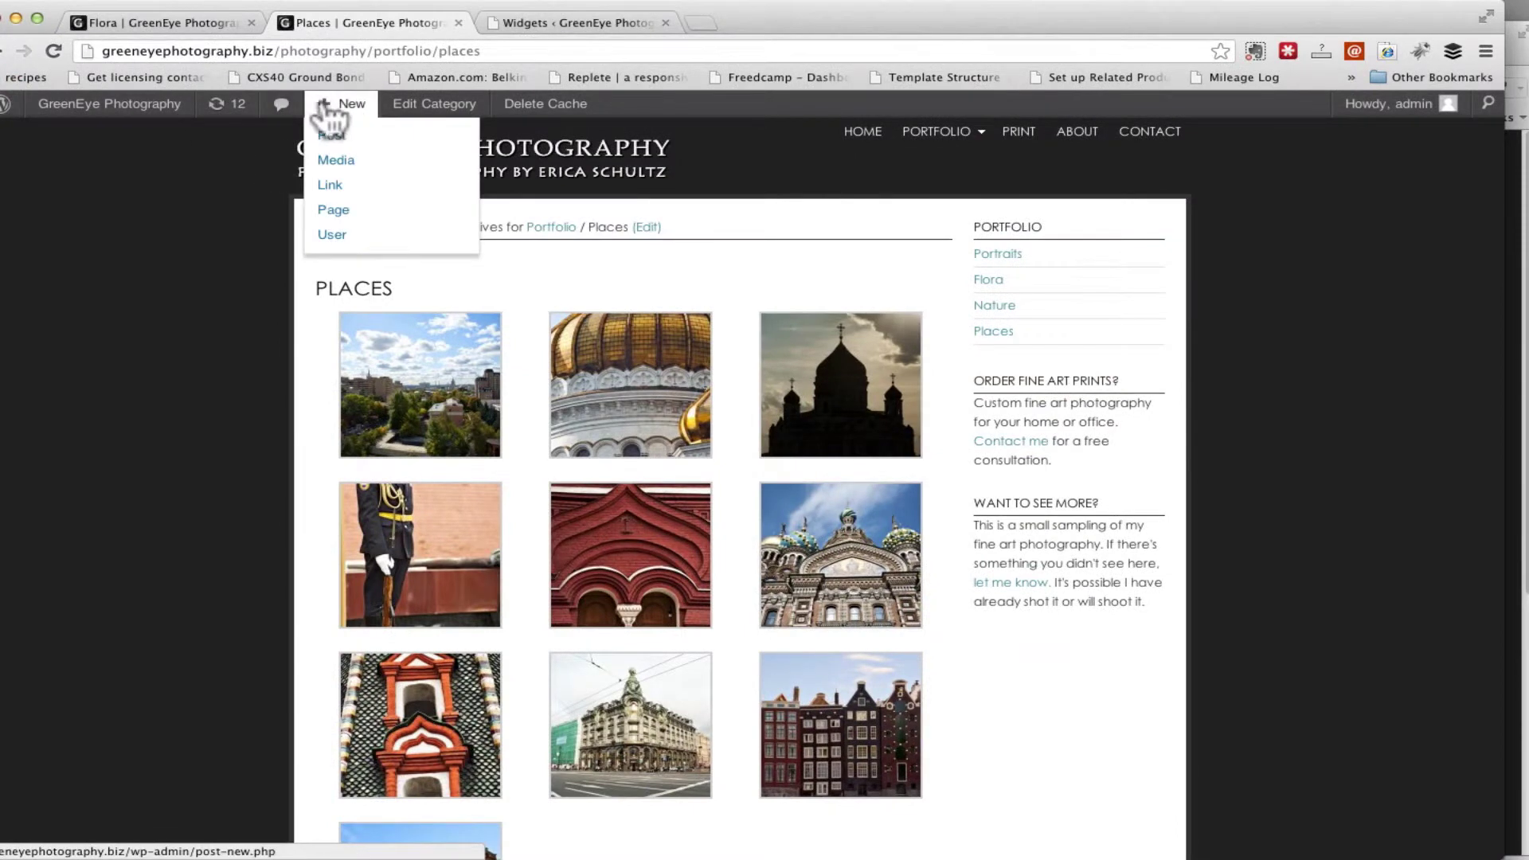
pyautogui.moveTo(162, 112)
pyautogui.click(124, 146)
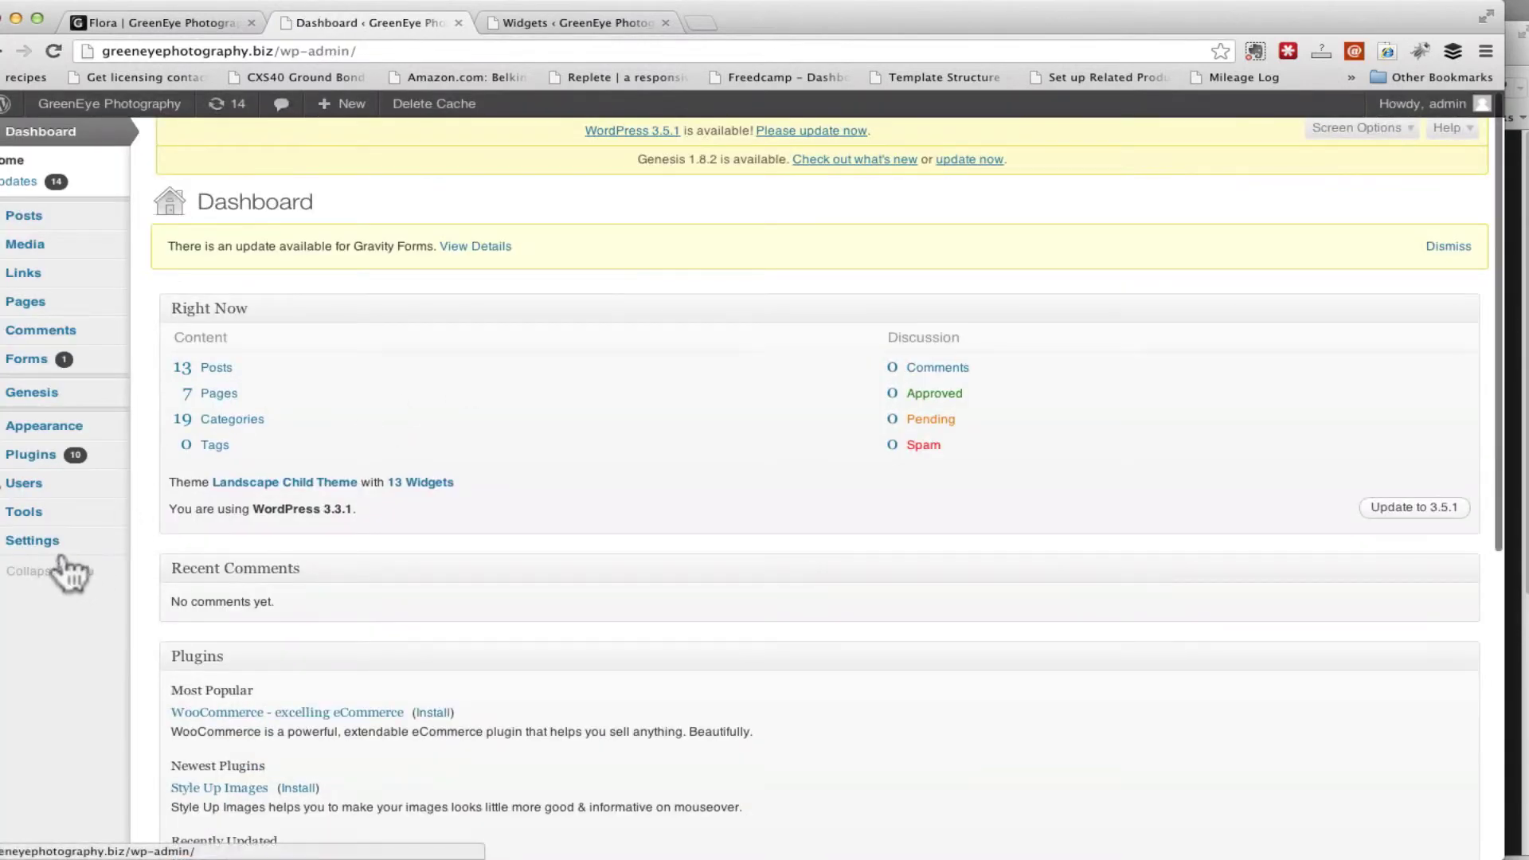
pyautogui.moveTo(55, 550)
pyautogui.click(232, 794)
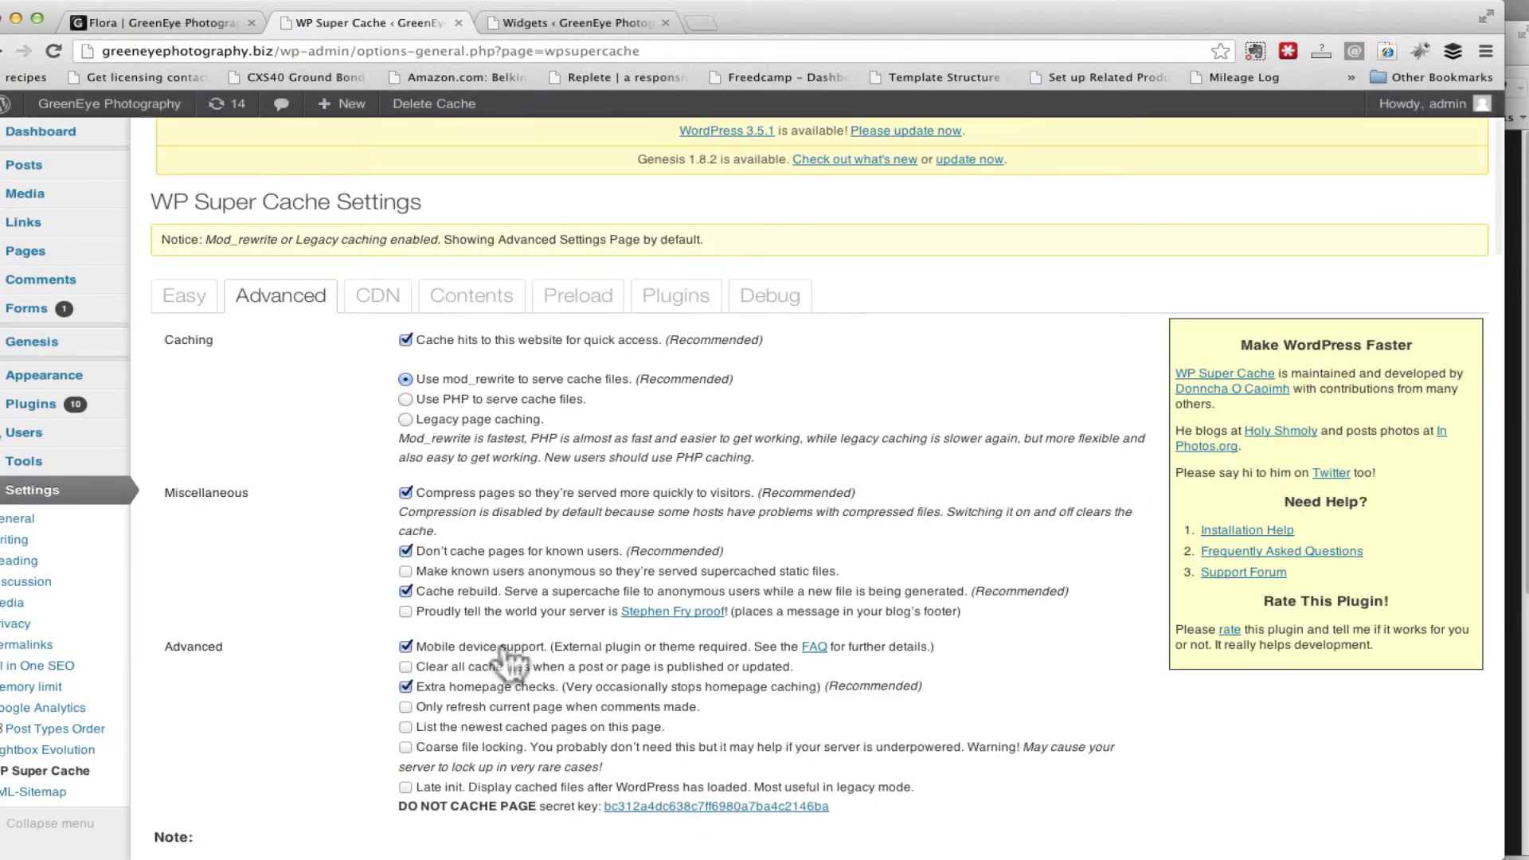
pyautogui.click(478, 306)
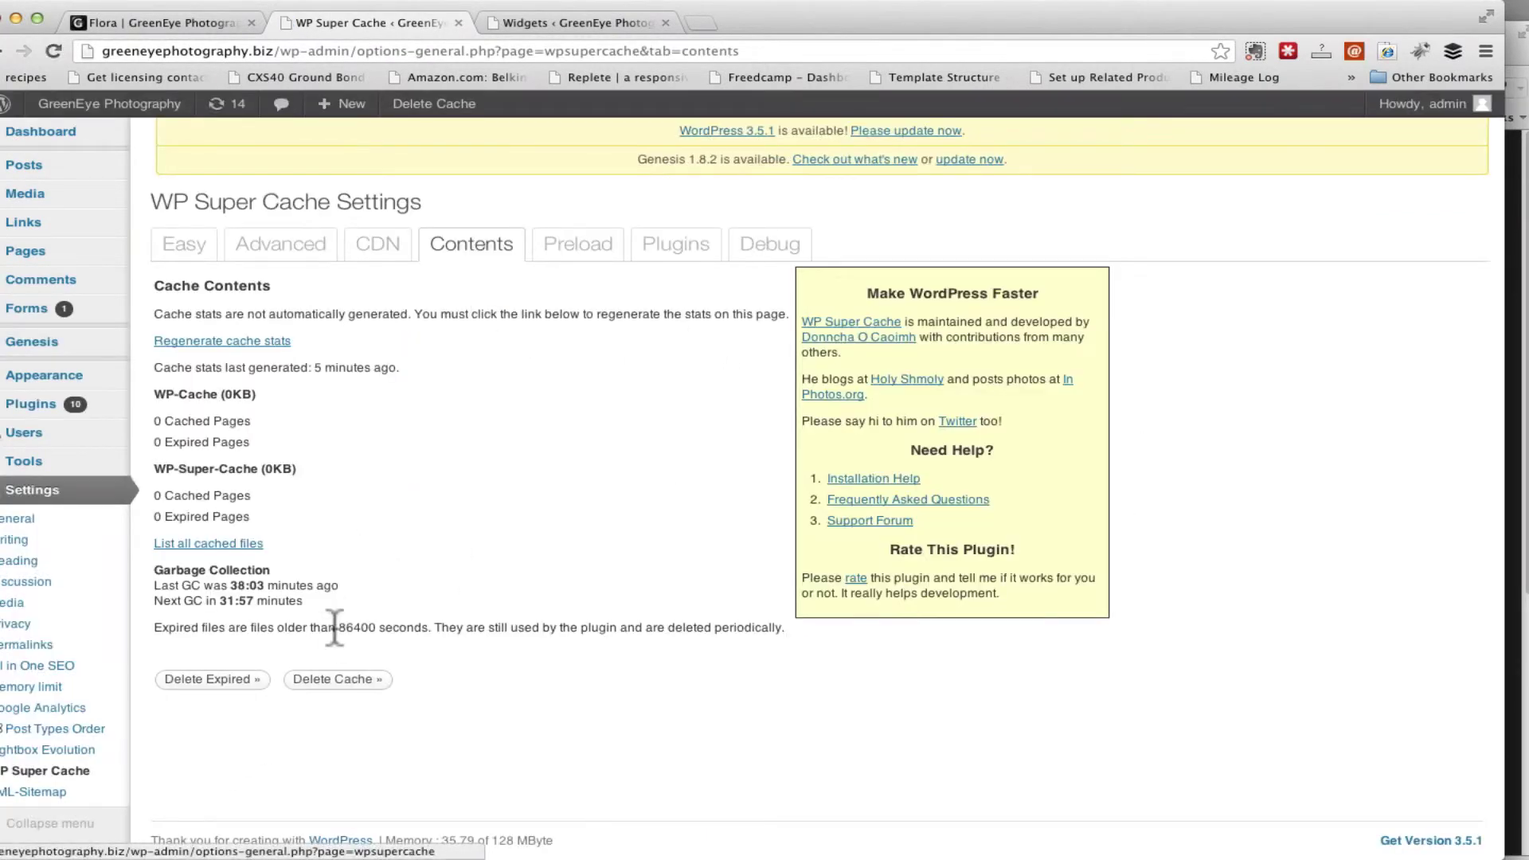
pyautogui.click(342, 681)
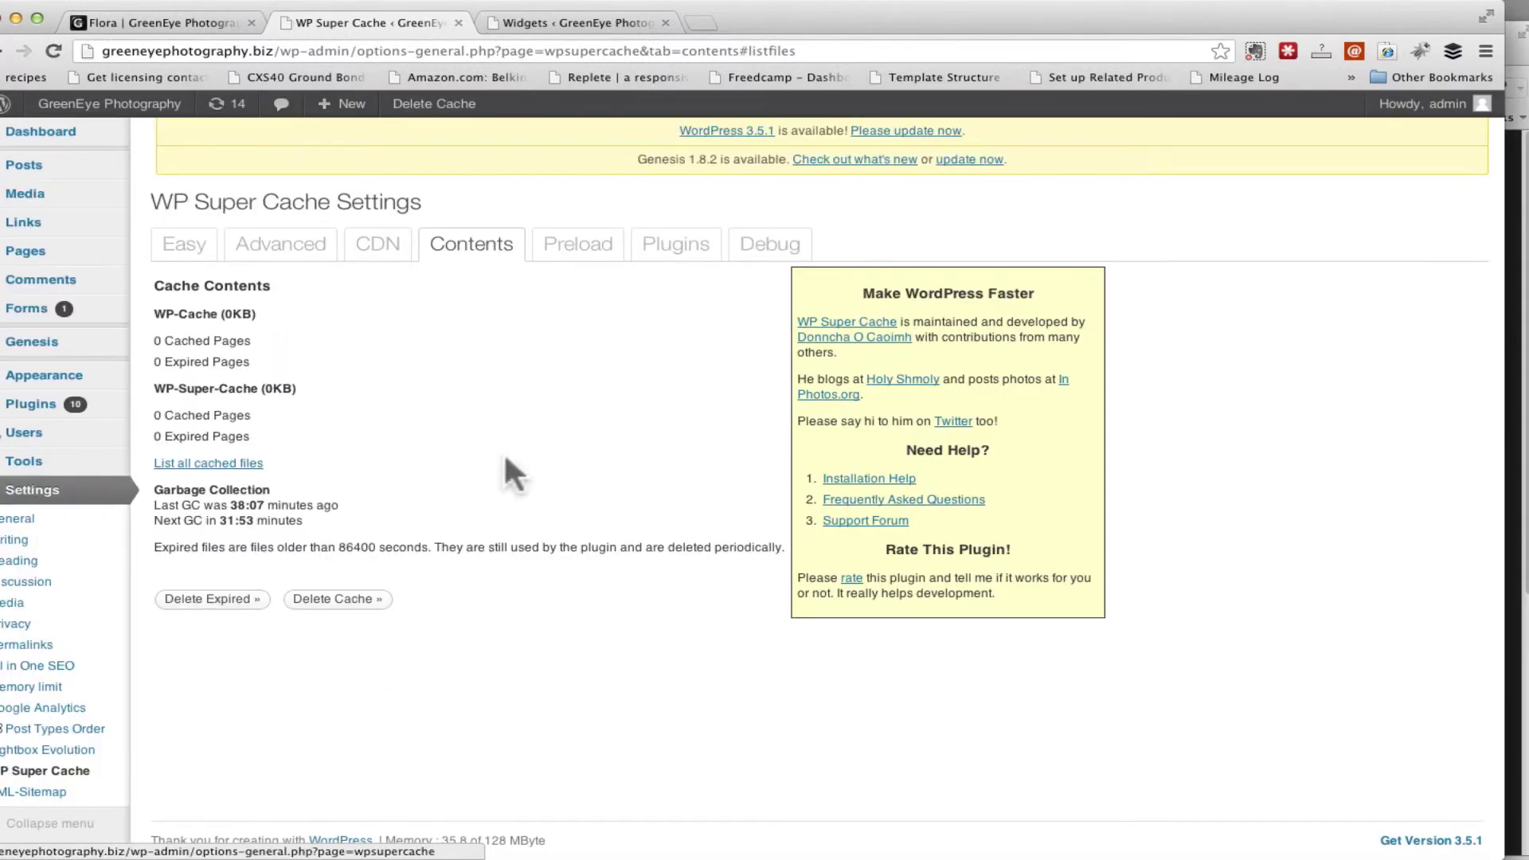
# Start preloading the cache for all posts in WP Super Cache.
pyautogui.click(596, 253)
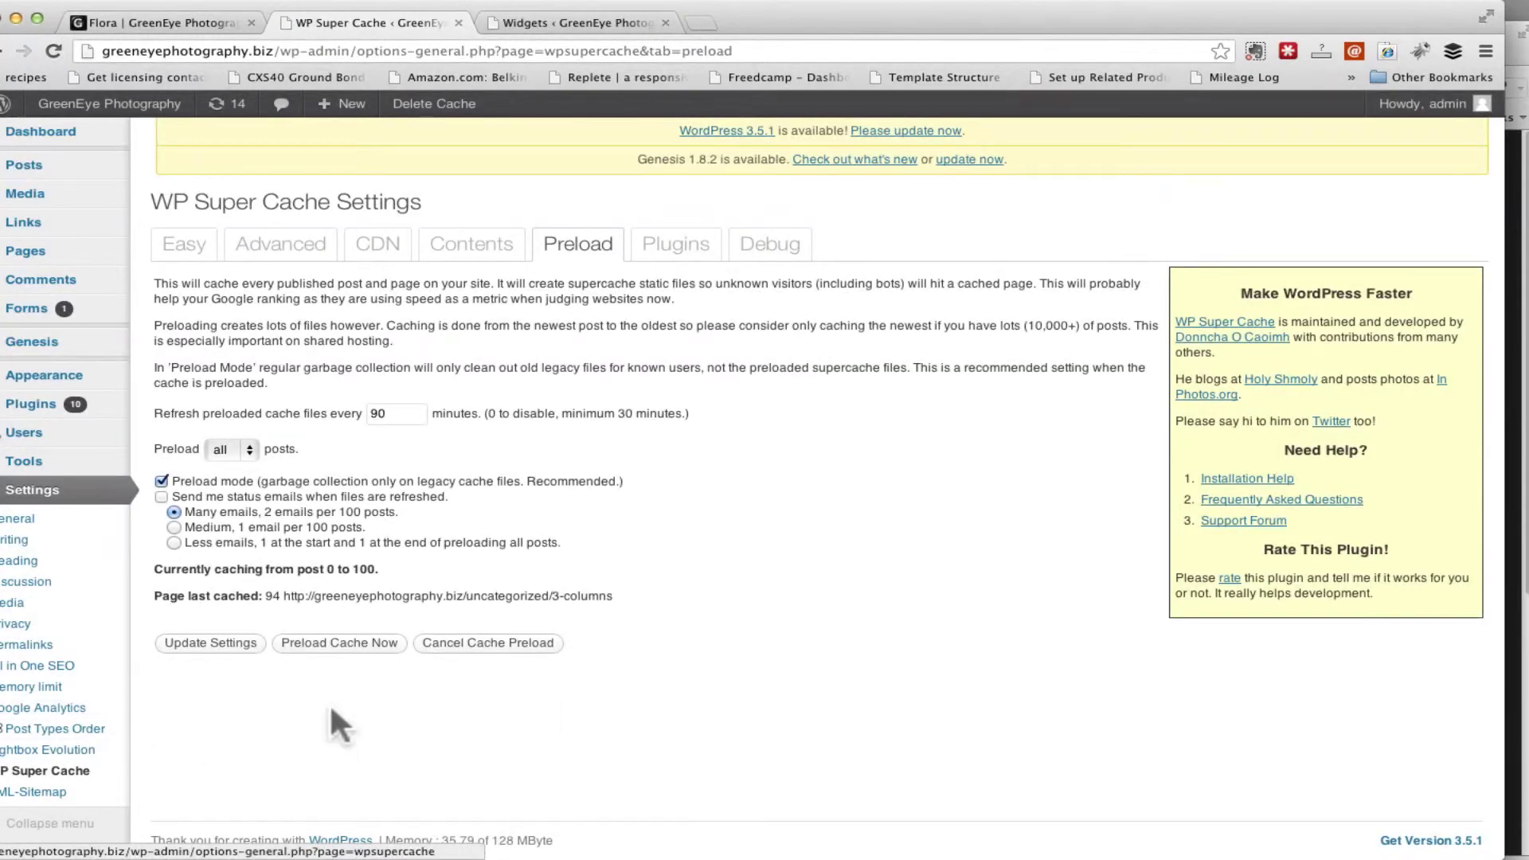
pyautogui.click(340, 646)
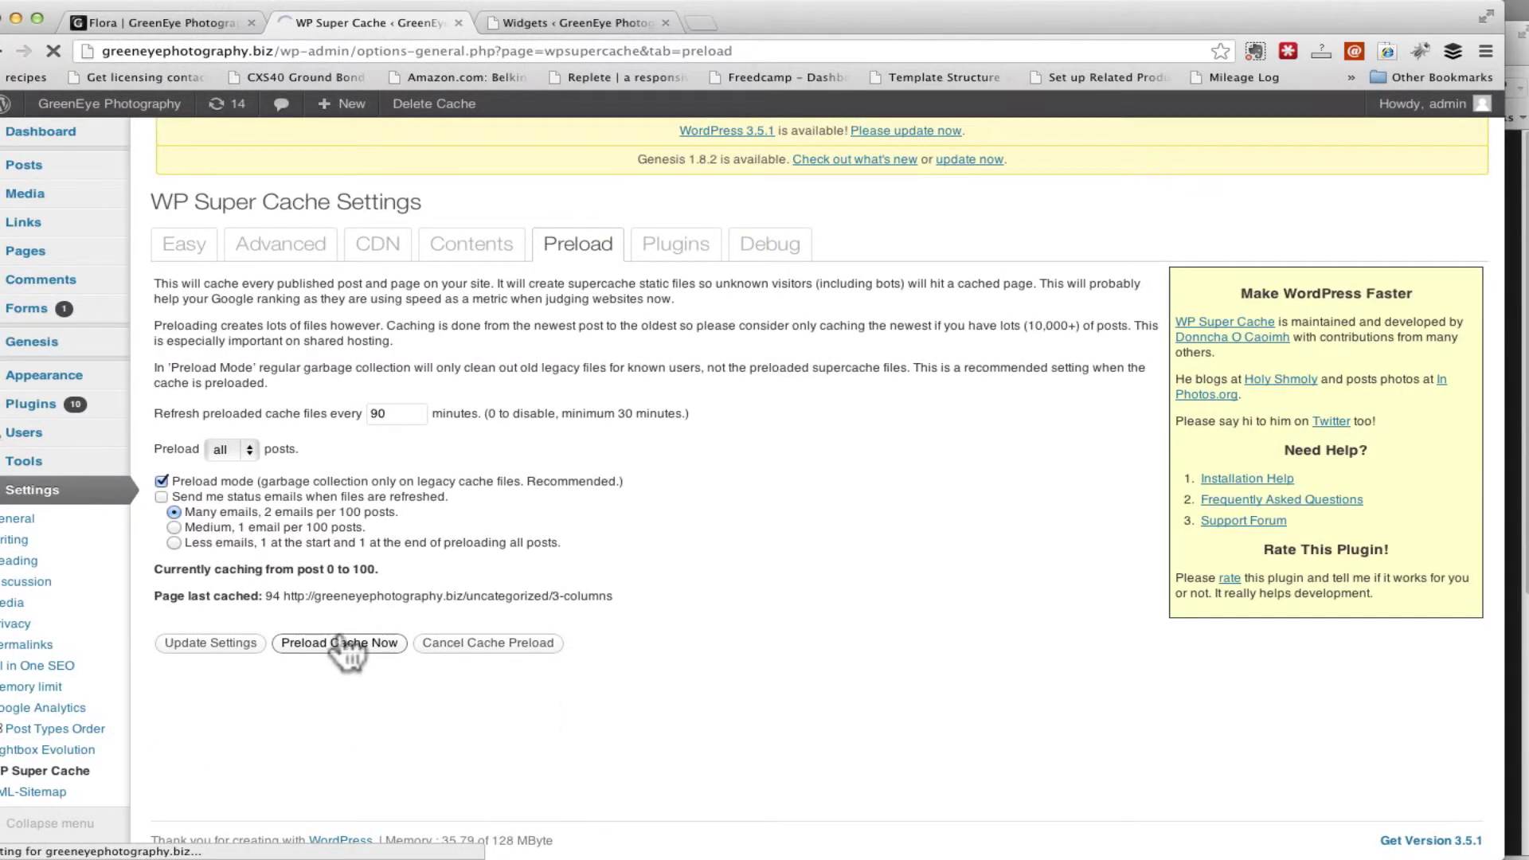
# Reload the Places page in Firefox to check its sidebar, and view the golden dome photo enlarged before closing it.
pyautogui.click(1517, 187)
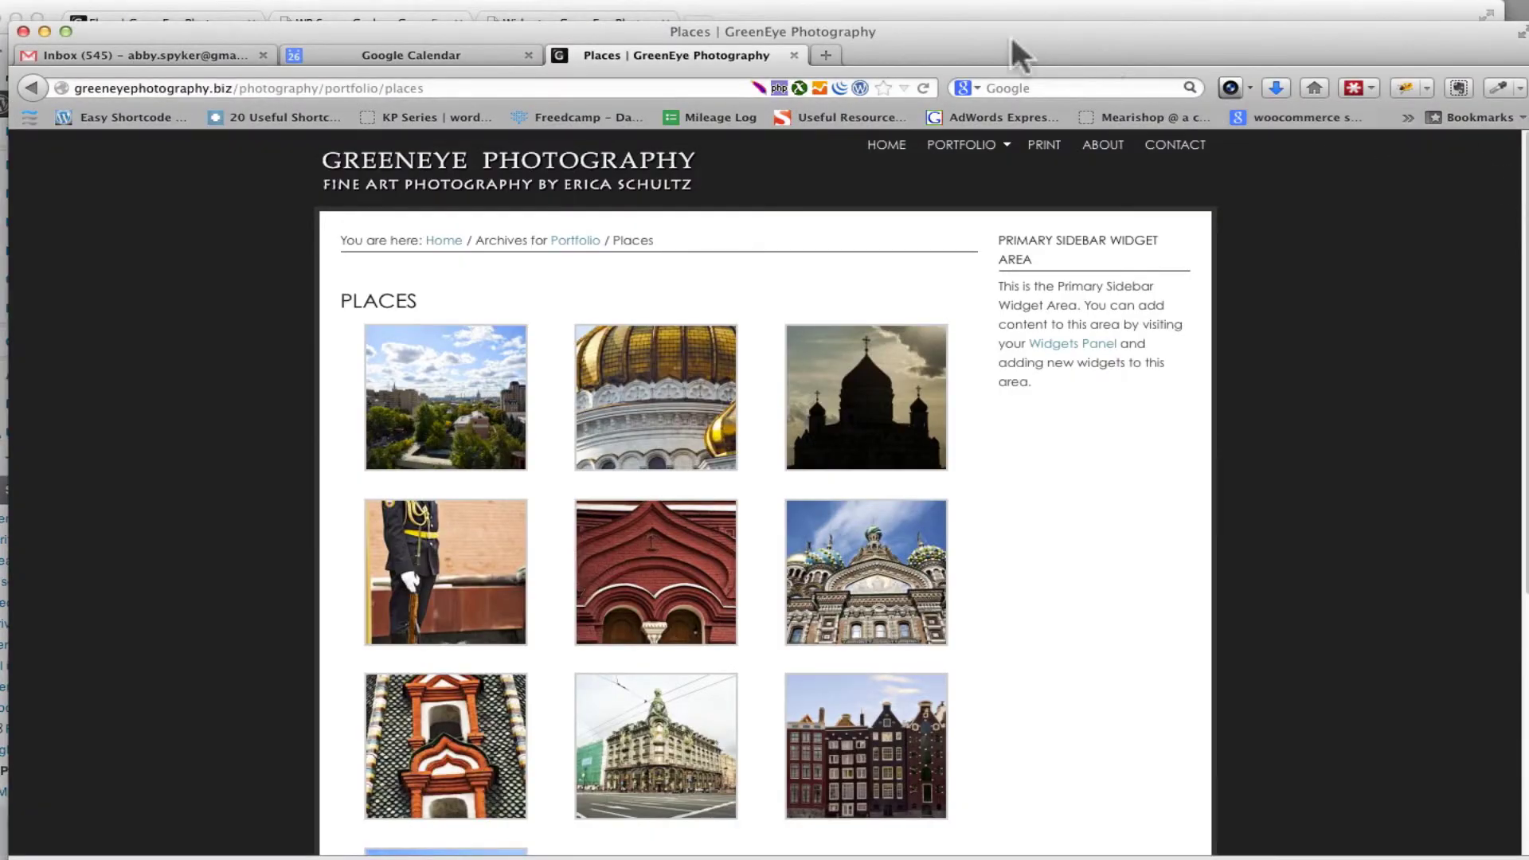
pyautogui.click(922, 87)
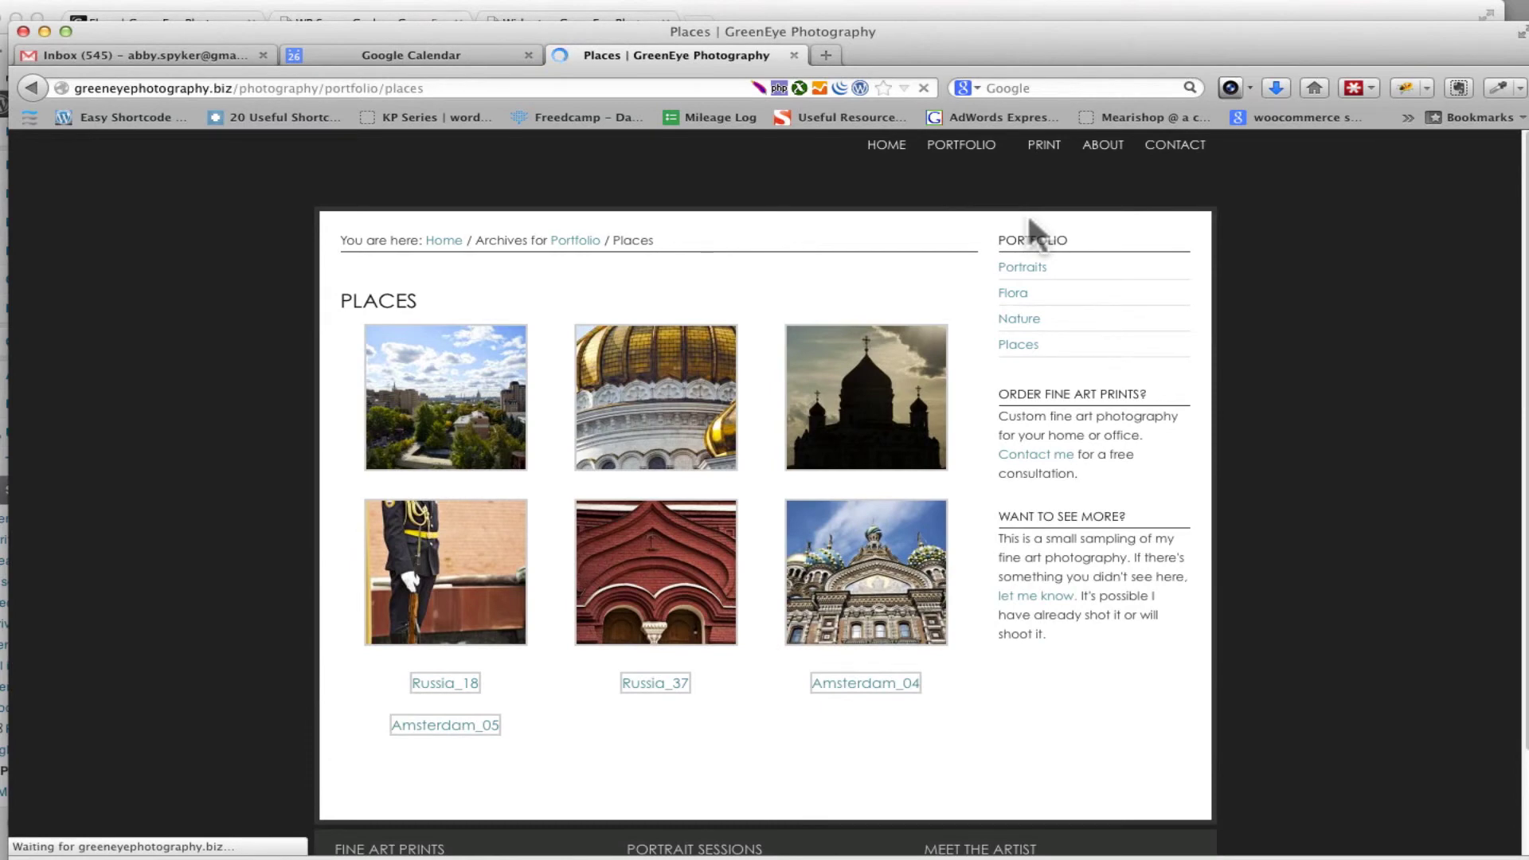
pyautogui.click(678, 374)
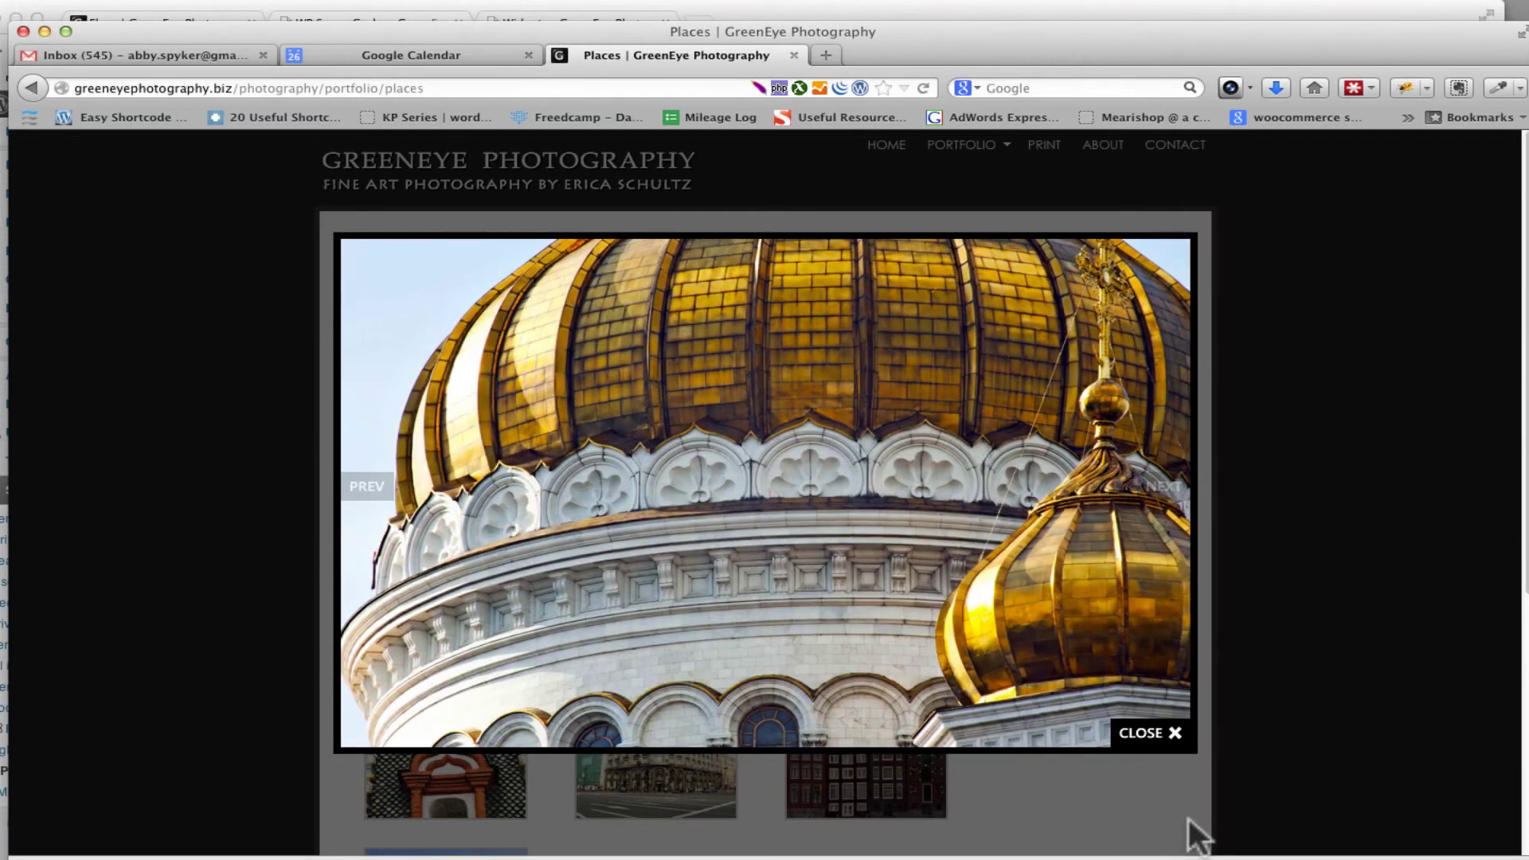
pyautogui.click(1168, 749)
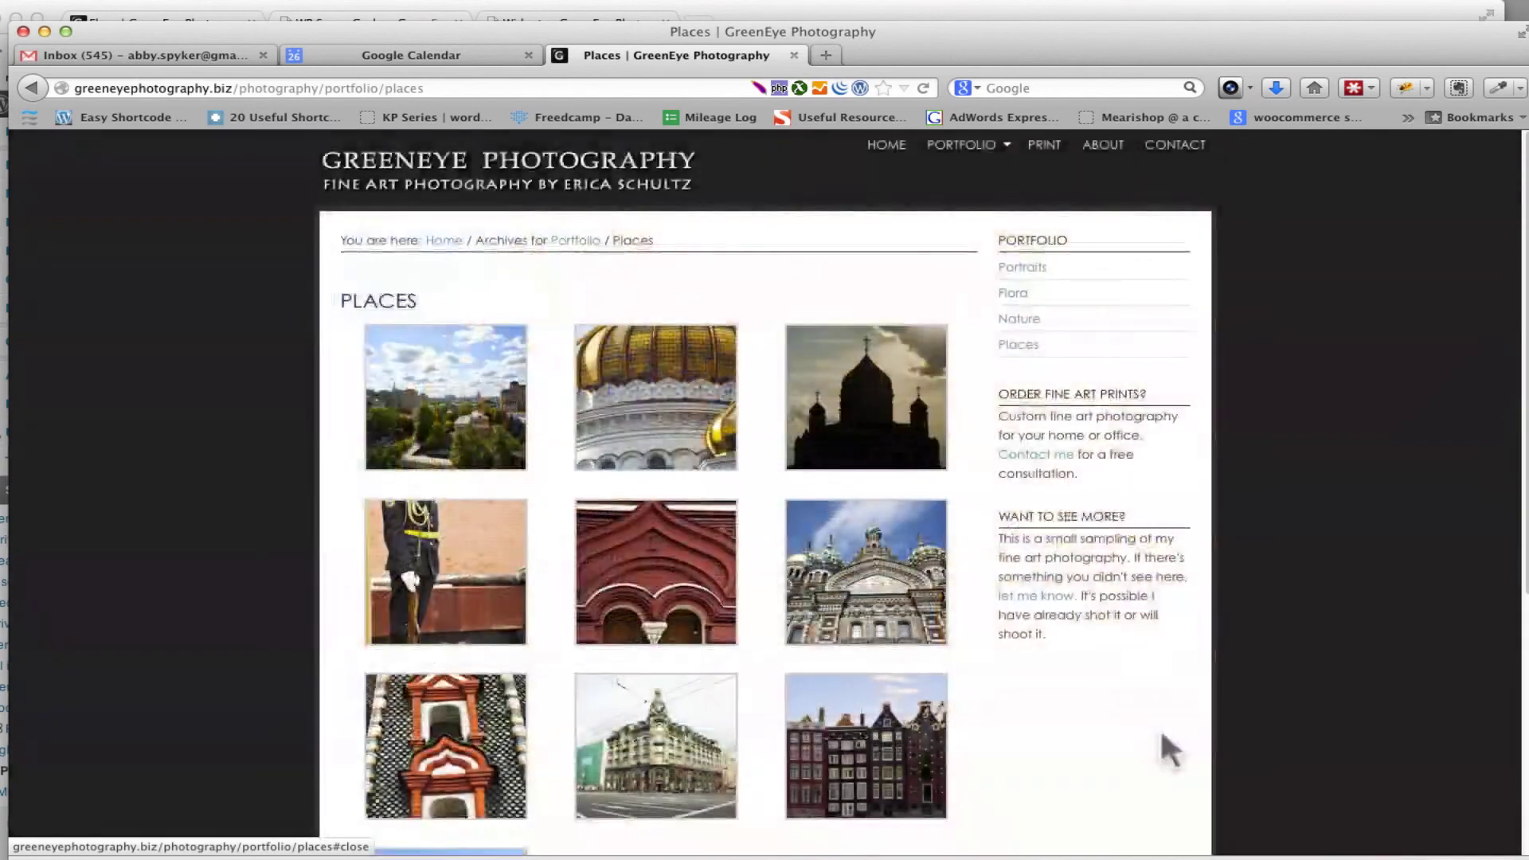